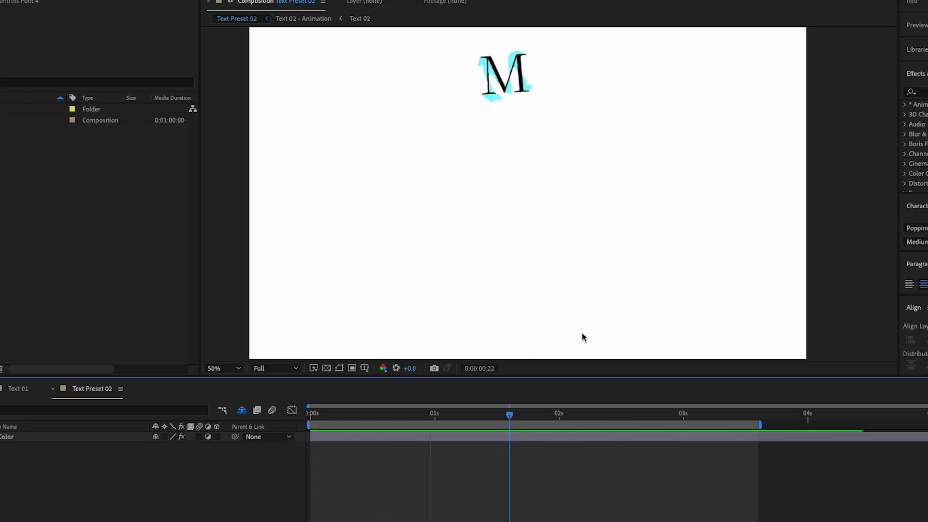
Step: Scrub through the Text Preset 02 and Text 01 compositions to review how their letters animate
{"action": "left_click", "coordinate": [533, 417]}
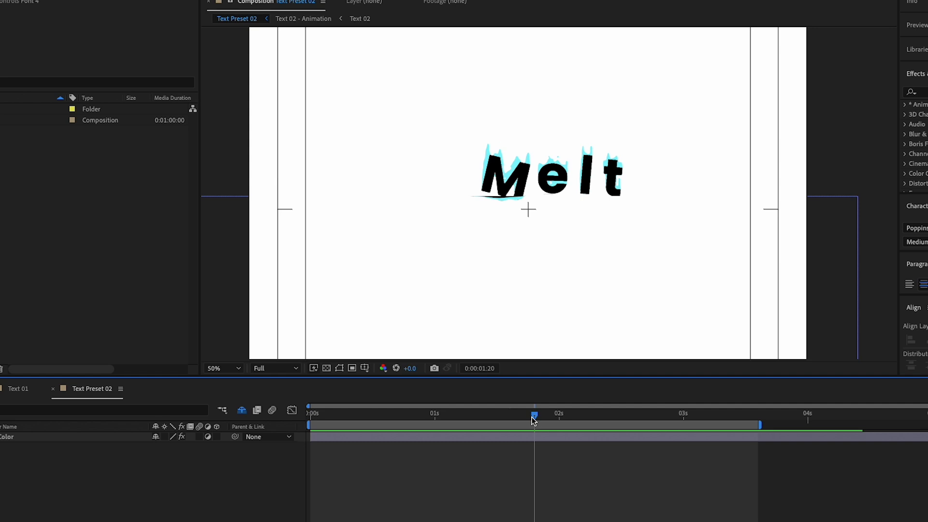
{"action": "left_click_drag", "start_coordinate": [534, 416], "coordinate": [635, 416]}
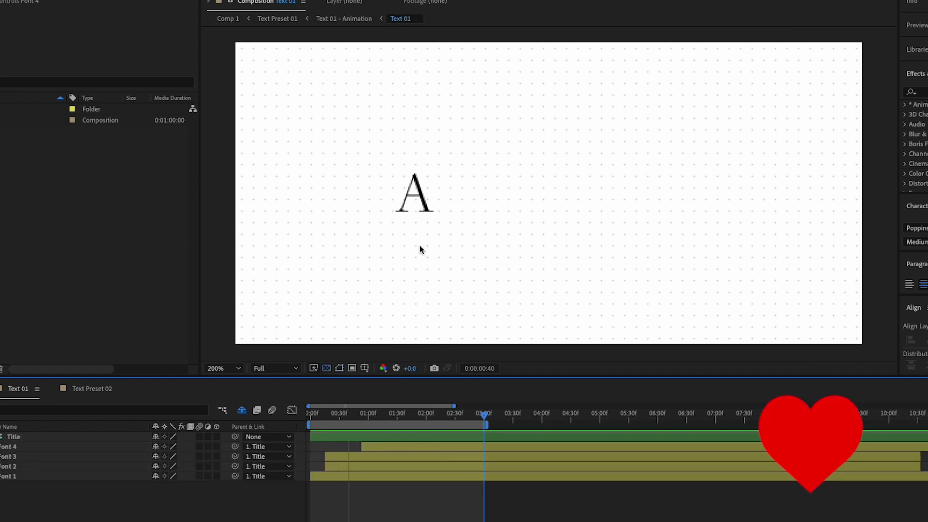
{"action": "left_click", "coordinate": [361, 411]}
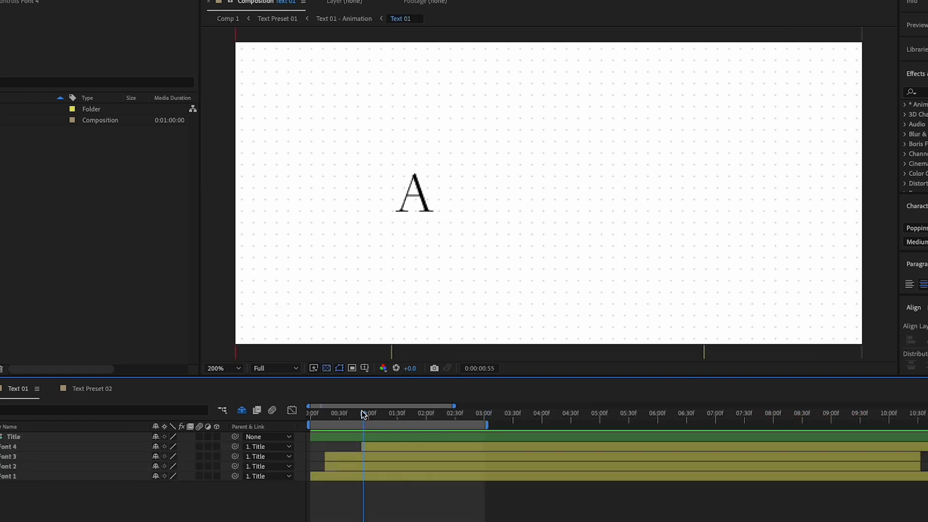
{"action": "left_click", "coordinate": [341, 424]}
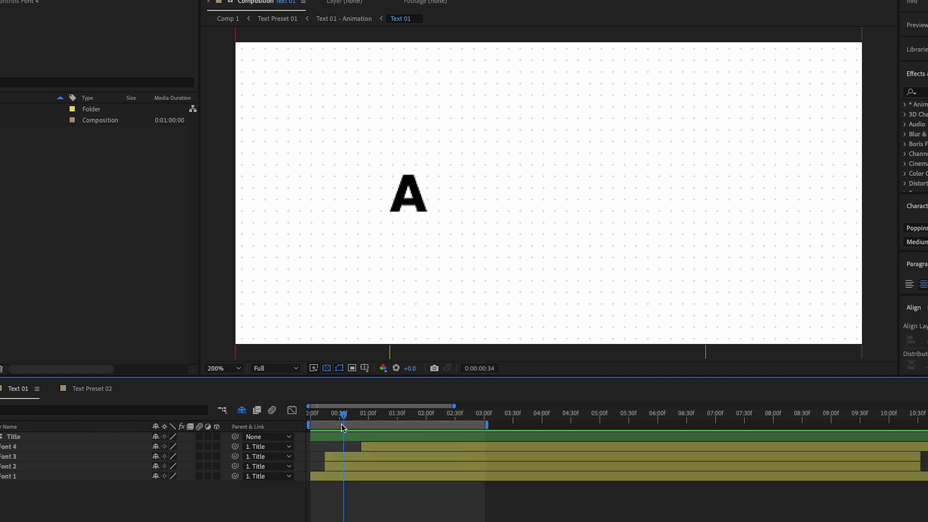
{"action": "left_click_drag", "start_coordinate": [341, 425], "coordinate": [401, 425]}
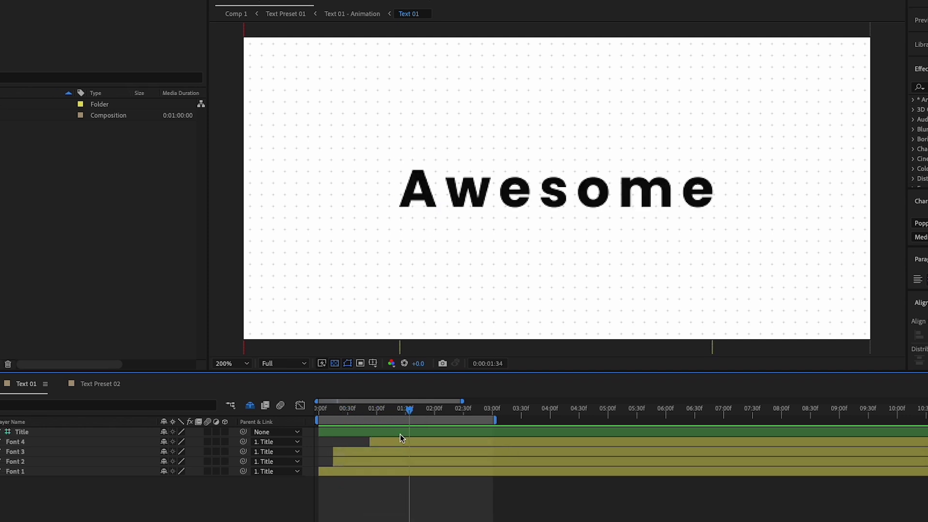
Step: Add a Position text animator to the Font 4 layer
{"action": "left_click", "coordinate": [400, 441]}
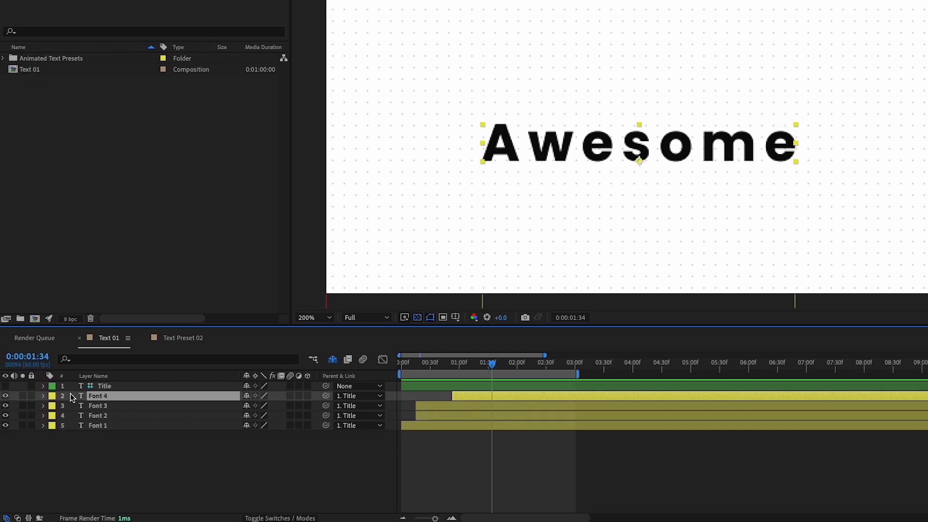
{"action": "left_click", "coordinate": [44, 395]}
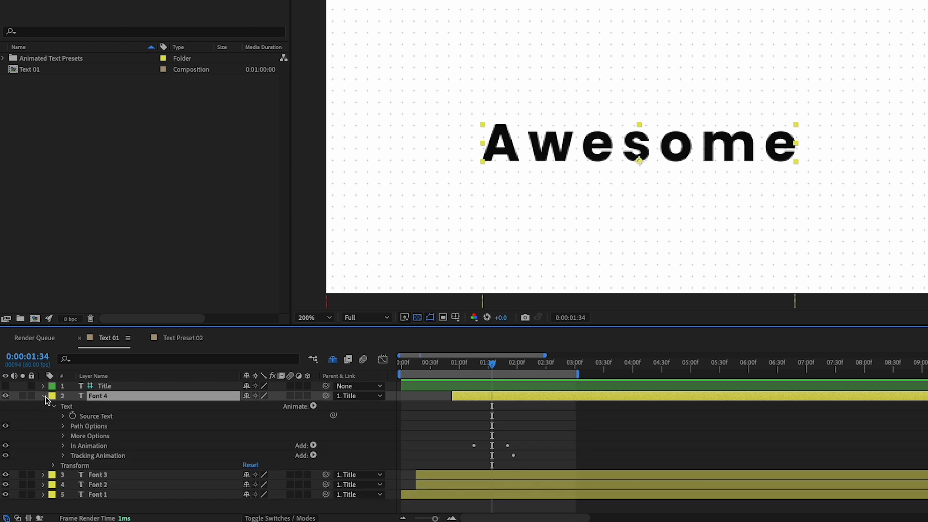
{"action": "left_click", "coordinate": [313, 406]}
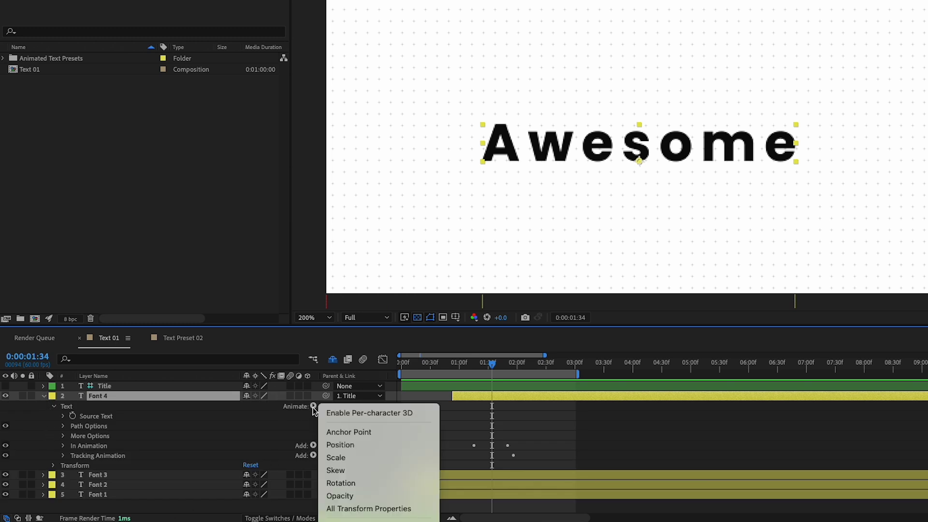
{"action": "left_click", "coordinate": [336, 442]}
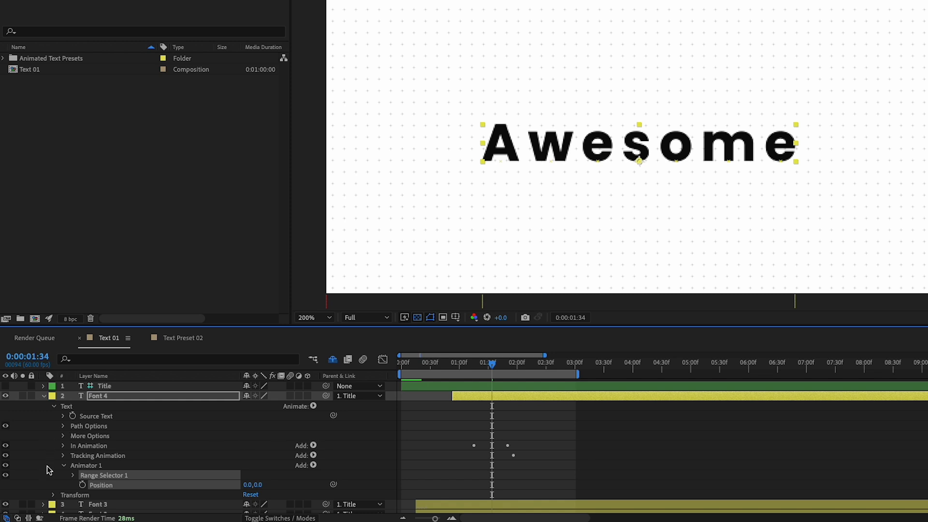
{"action": "scroll", "coordinate": [107, 445], "scroll_direction": "down", "scroll_amount": 1}
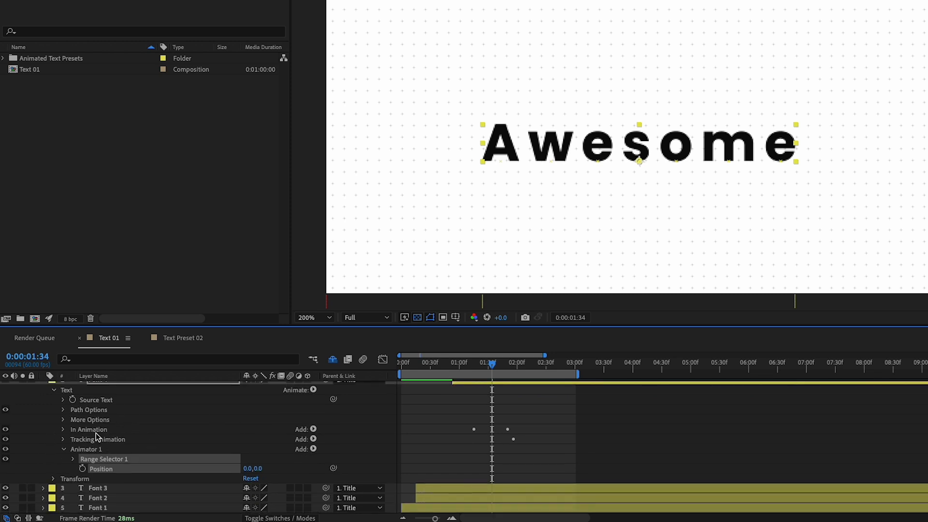
Step: Rename the new Position animator on Font 4 as "Meltin Animation 1"
{"action": "left_click", "coordinate": [93, 449]}
{"action": "double_click", "coordinate": [94, 449]}
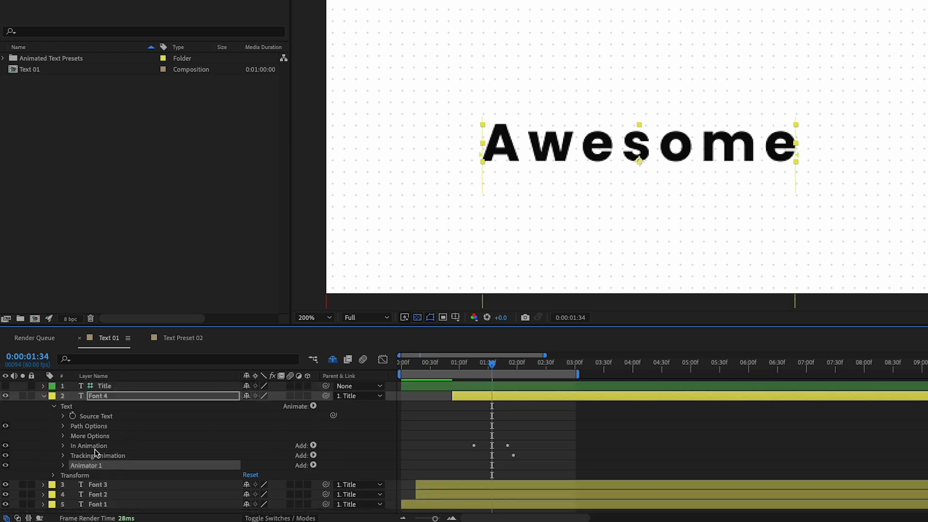
{"action": "key", "text": "Return"}
{"action": "type", "text": "Meltin Animation 1"}
{"action": "key", "text": "Return"}
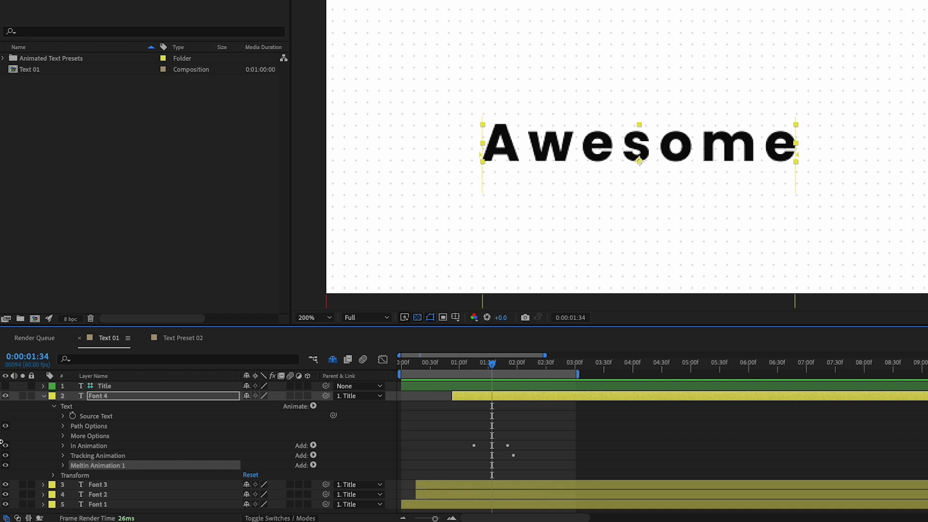
Step: Add Rotation and Tracking properties to the Meltin Animation 1 animator
{"action": "left_click", "coordinate": [63, 468]}
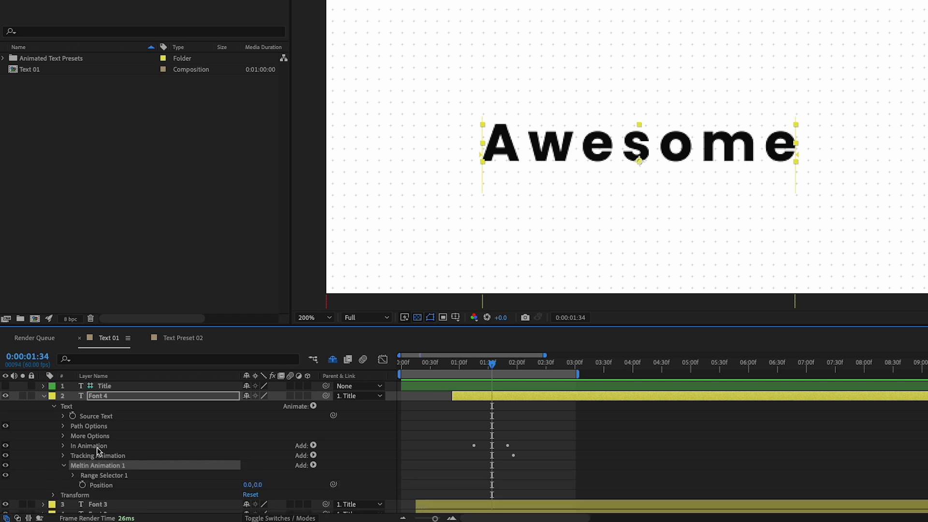
{"action": "scroll", "coordinate": [98, 450], "scroll_direction": "down", "scroll_amount": 1}
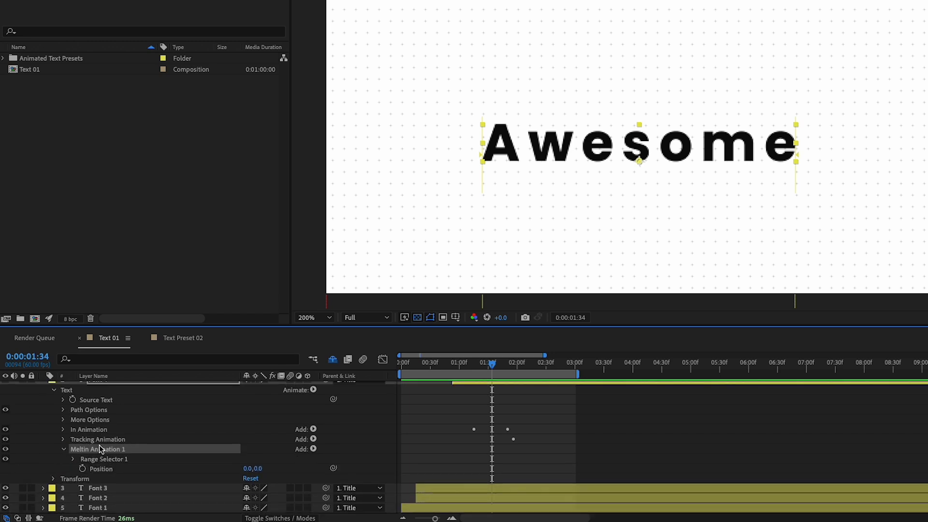
{"action": "left_click", "coordinate": [313, 450]}
{"action": "mouse_move", "coordinate": [341, 450]}
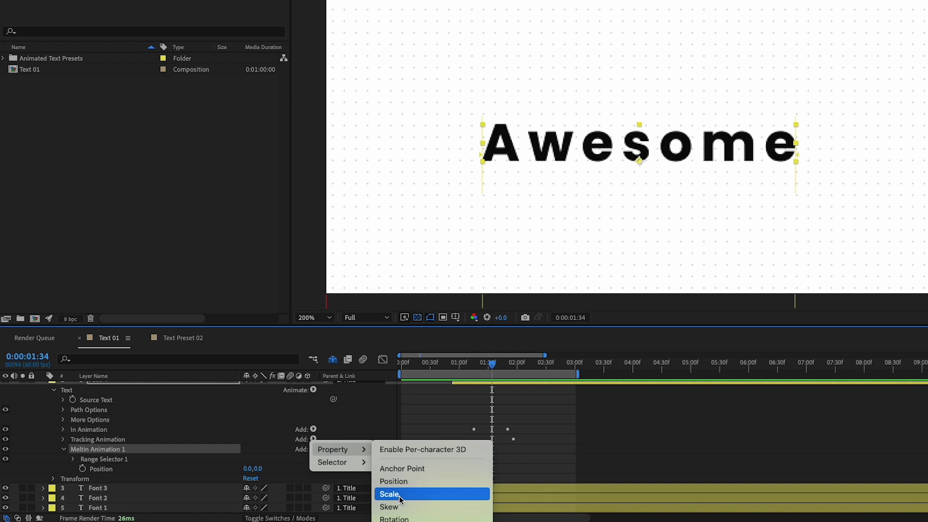
{"action": "left_click", "coordinate": [396, 518]}
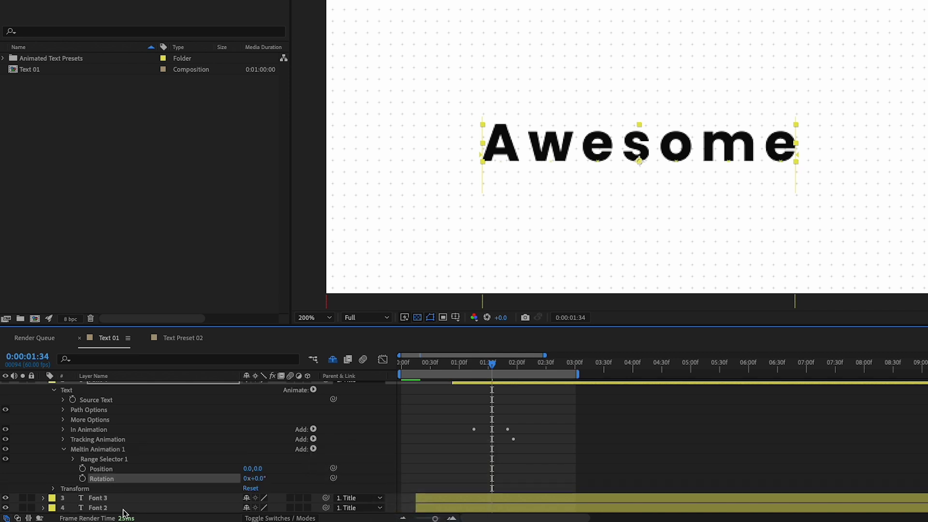
{"action": "left_click", "coordinate": [313, 449]}
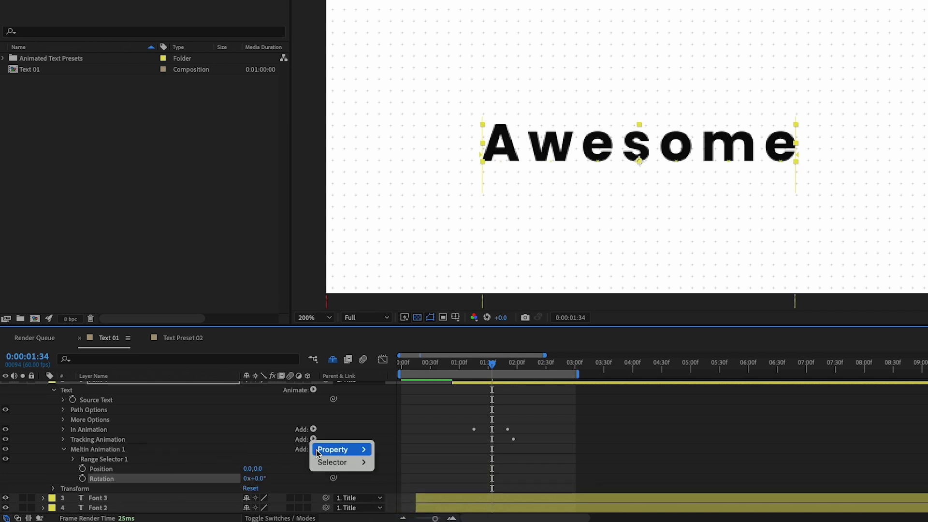
{"action": "mouse_move", "coordinate": [341, 450]}
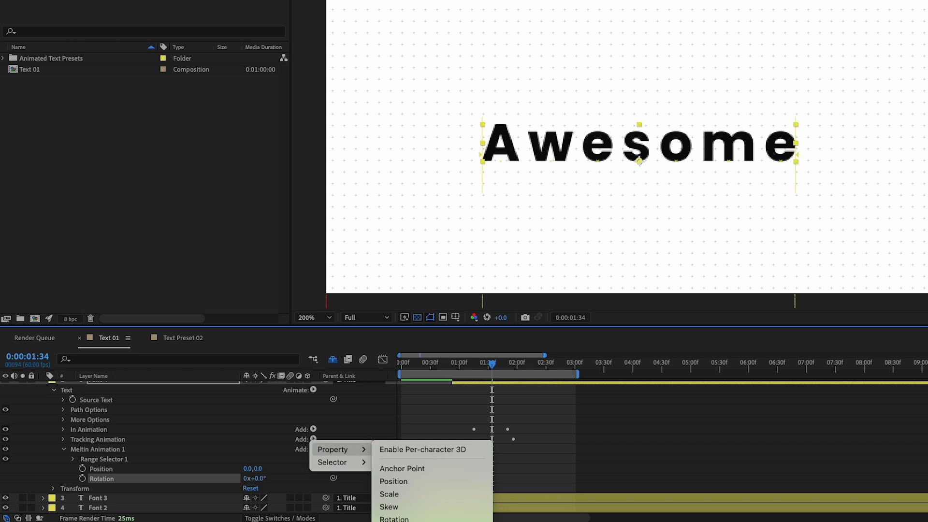
{"action": "left_click", "coordinate": [410, 521]}
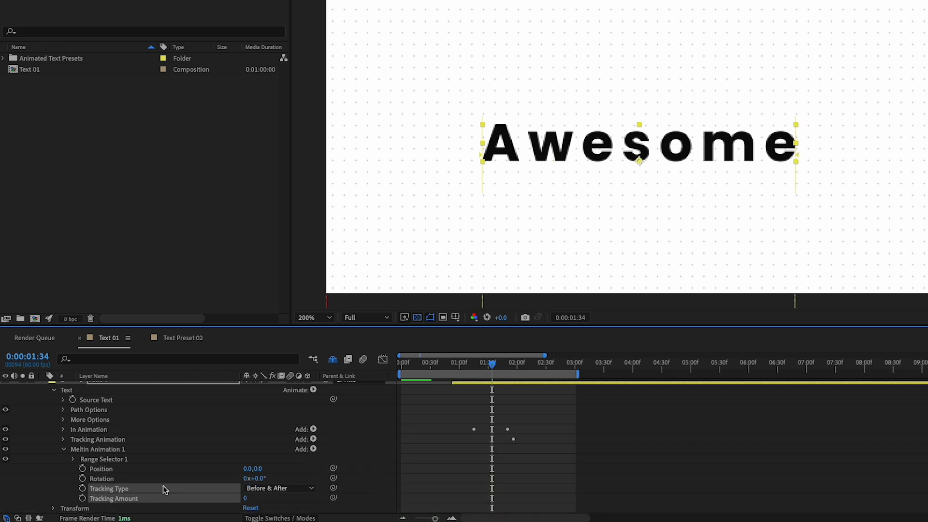
Step: Set the vertical Position value of Meltin Animation 1 to 140
{"action": "scroll", "coordinate": [108, 458], "scroll_direction": "down", "scroll_amount": 1}
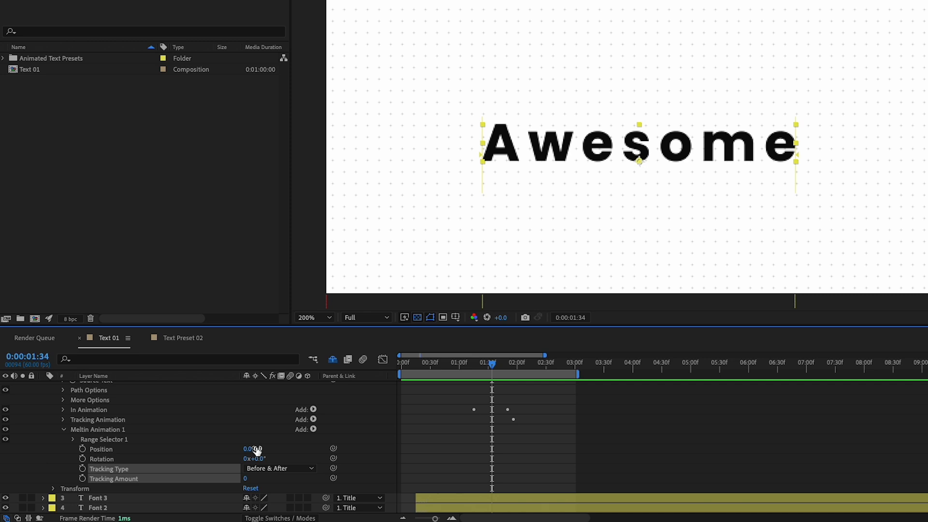
{"action": "left_click_drag", "start_coordinate": [257, 449], "coordinate": [295, 444]}
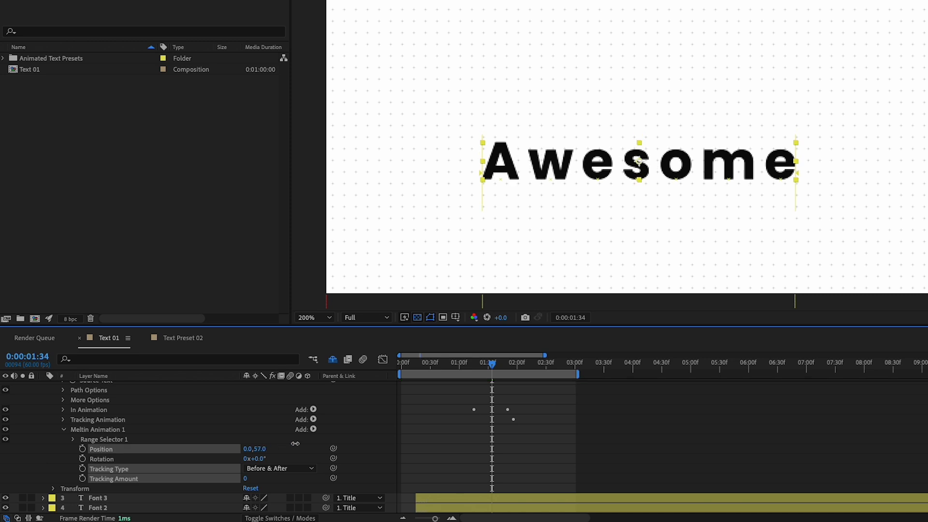
{"action": "left_click", "coordinate": [262, 449]}
{"action": "key", "text": "Return"}
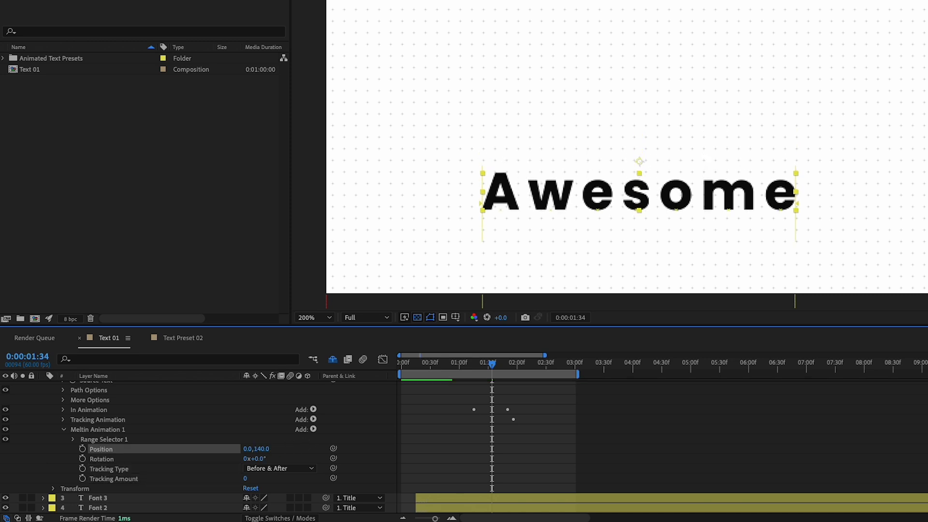
Step: Set Rotation to 45° and Tracking Amount to 50 in Meltin Animation 1
{"action": "left_click_drag", "start_coordinate": [260, 458], "coordinate": [275, 459]}
{"action": "left_click", "coordinate": [260, 459]}
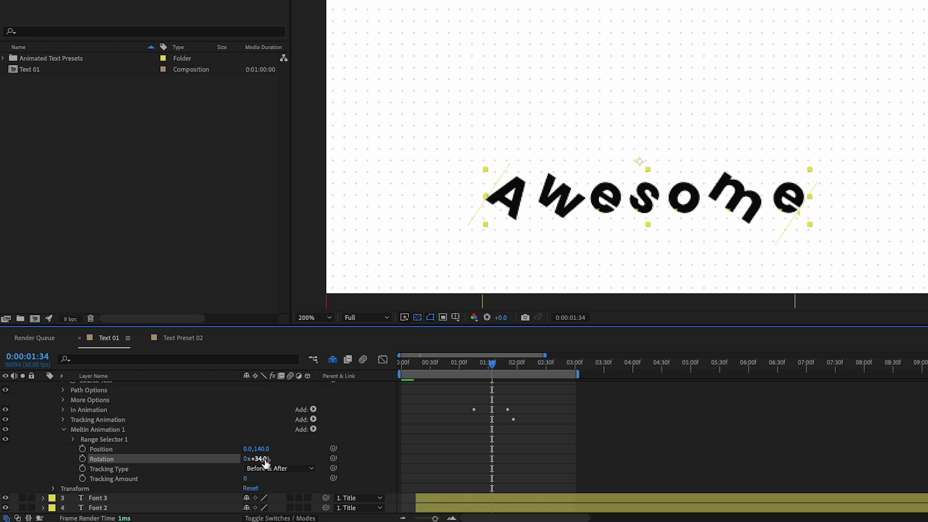
{"action": "key", "text": "Return"}
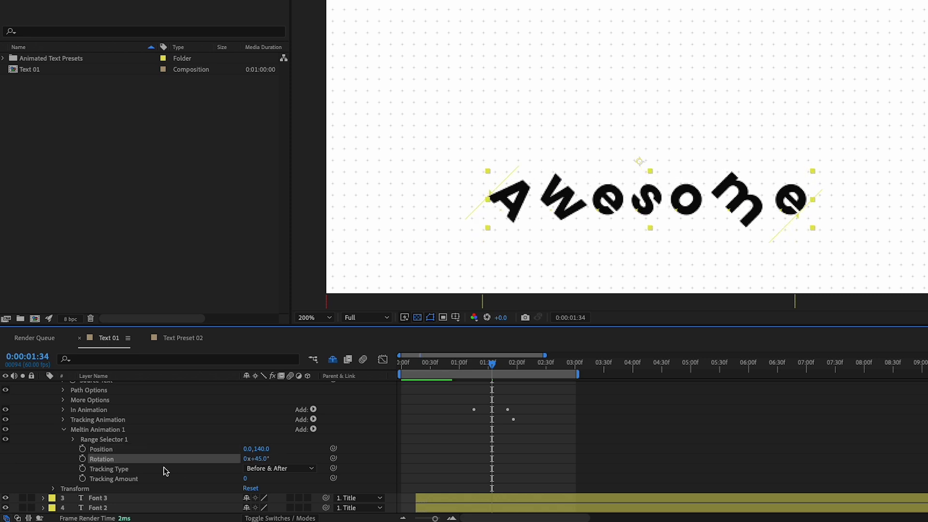
{"action": "left_click_drag", "start_coordinate": [245, 478], "coordinate": [247, 482]}
{"action": "left_click", "coordinate": [247, 480]}
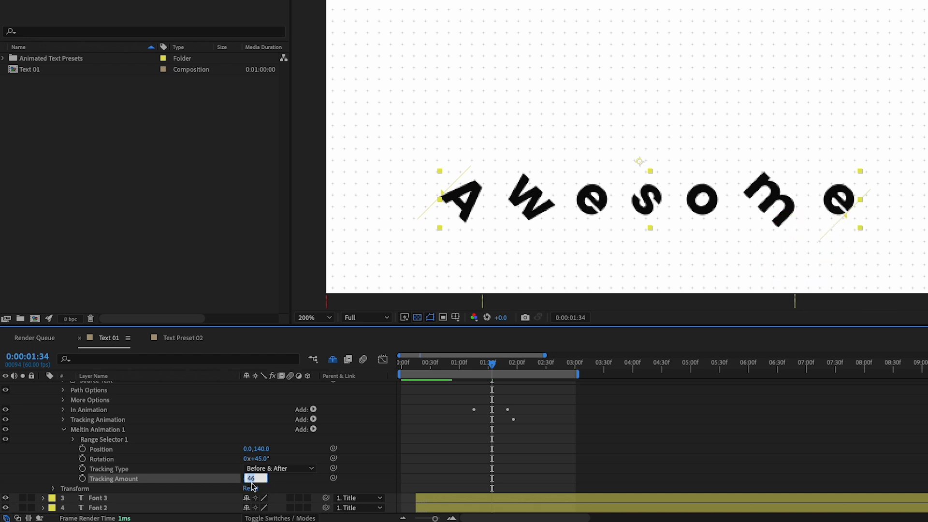
{"action": "key", "text": "Return"}
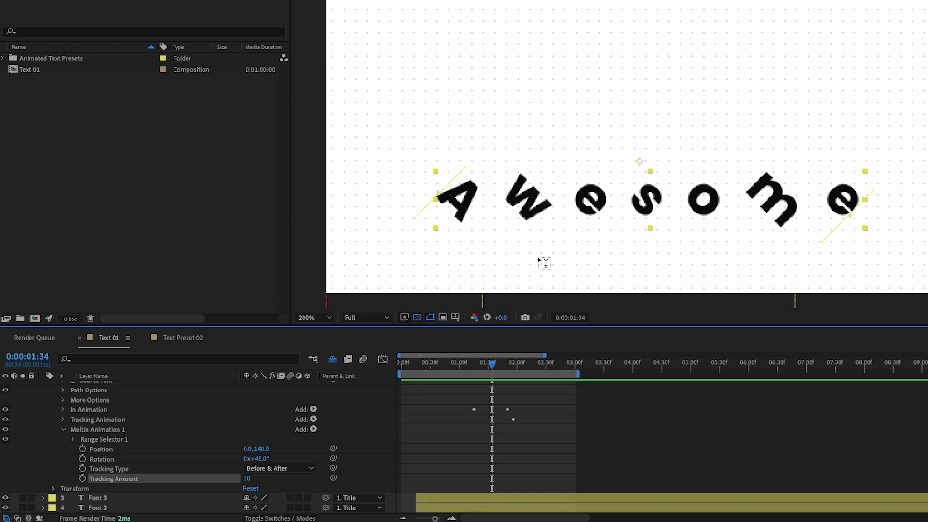
Step: Keyframe the Range Selector 1 Offset of Meltin Animation 1 at 0:00:01:00 with a value of 100%
{"action": "left_click", "coordinate": [73, 441]}
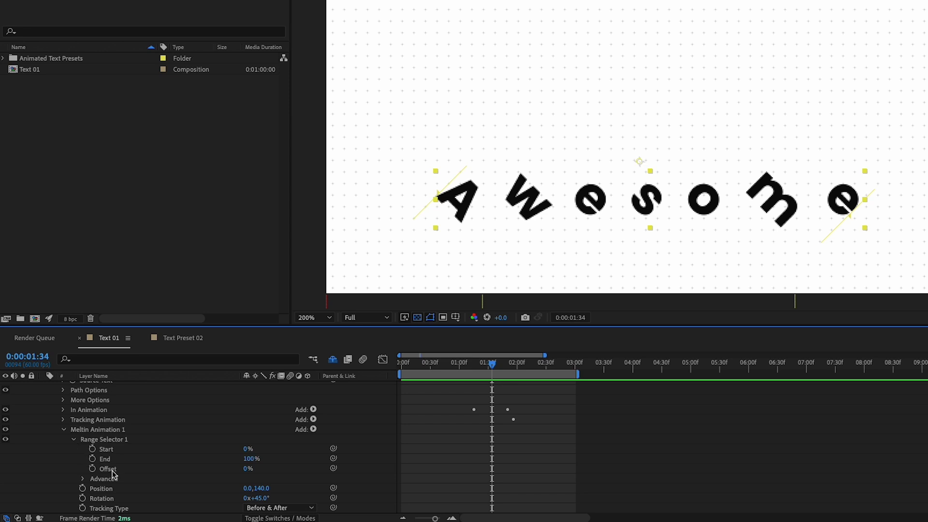
{"action": "left_click", "coordinate": [93, 469]}
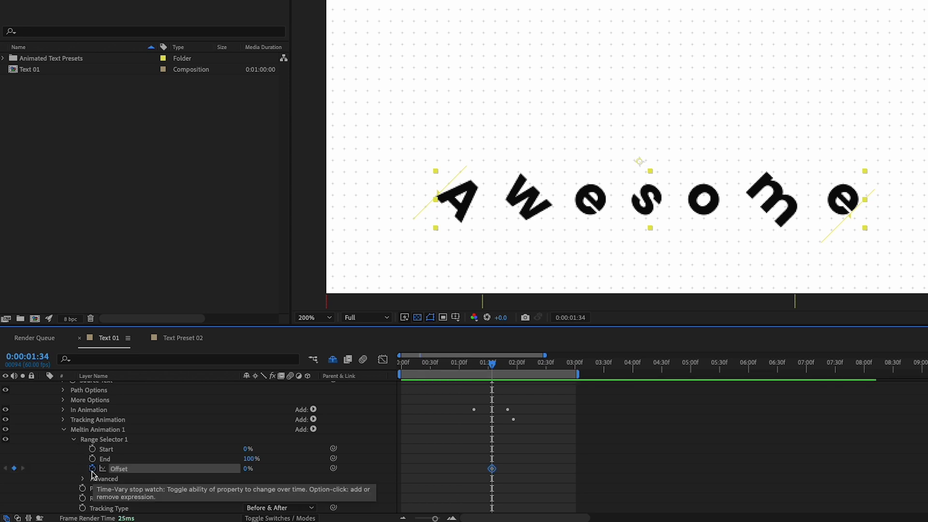
{"action": "left_click_drag", "start_coordinate": [491, 469], "coordinate": [455, 470]}
{"action": "left_click", "coordinate": [459, 365]}
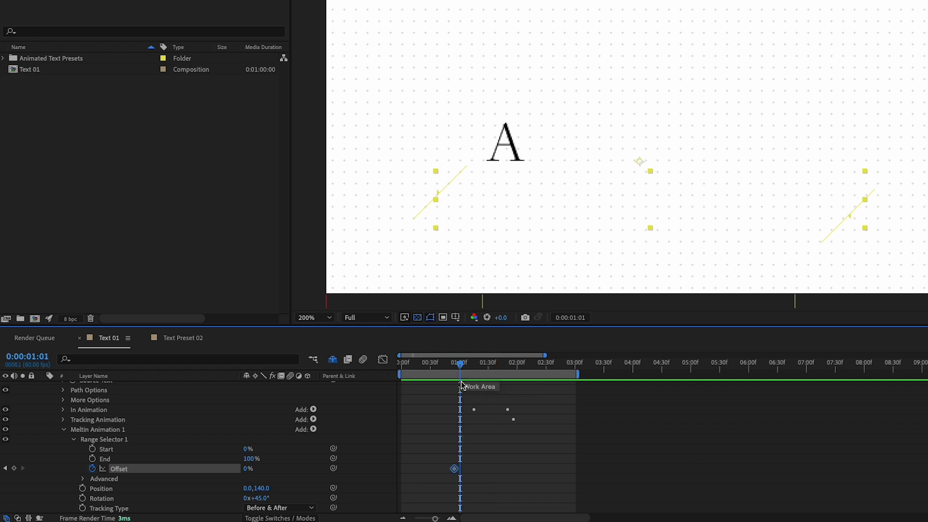
{"action": "key", "text": "j"}
{"action": "left_click", "coordinate": [248, 469]}
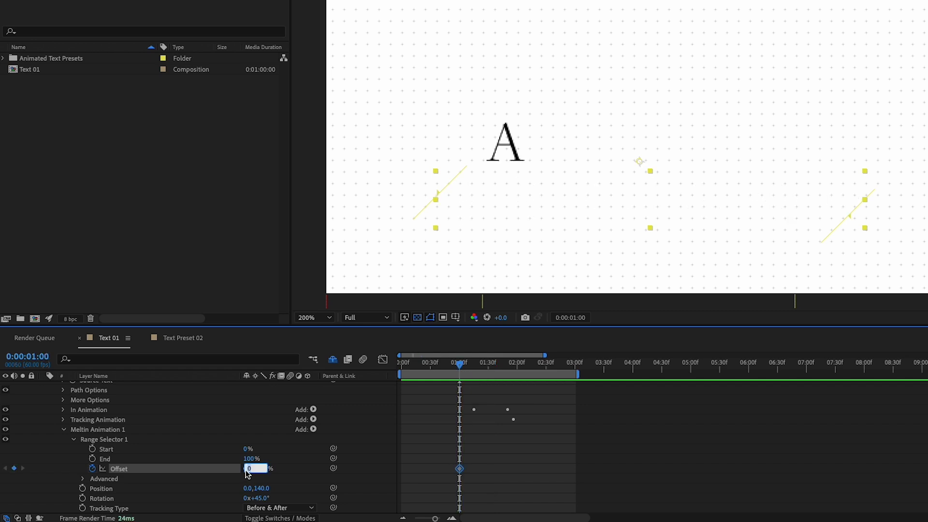
{"action": "type", "text": "100"}
{"action": "key", "text": "Return"}
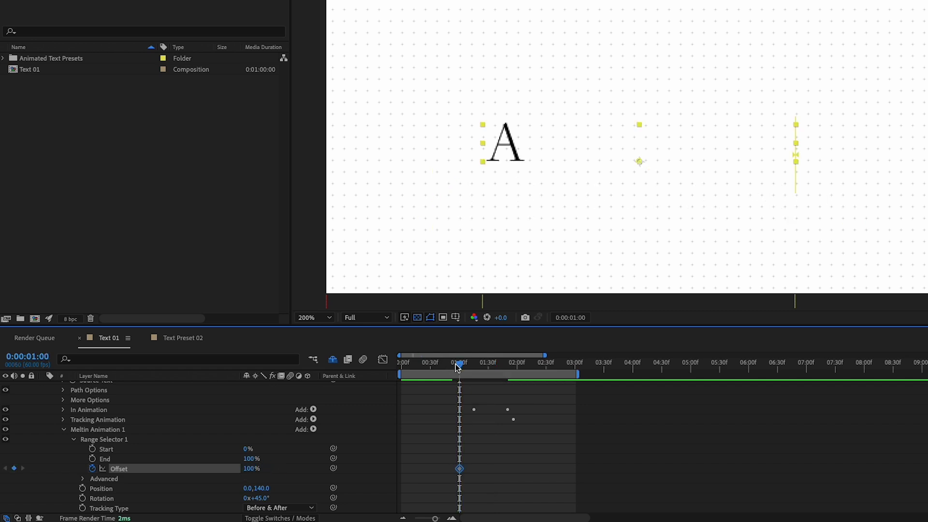
Step: Add a Range Selector 1 Offset keyframe of -100% at 0:00:04:55 and scrub through the resulting letter animation
{"action": "left_click_drag", "start_coordinate": [459, 368], "coordinate": [685, 385]}
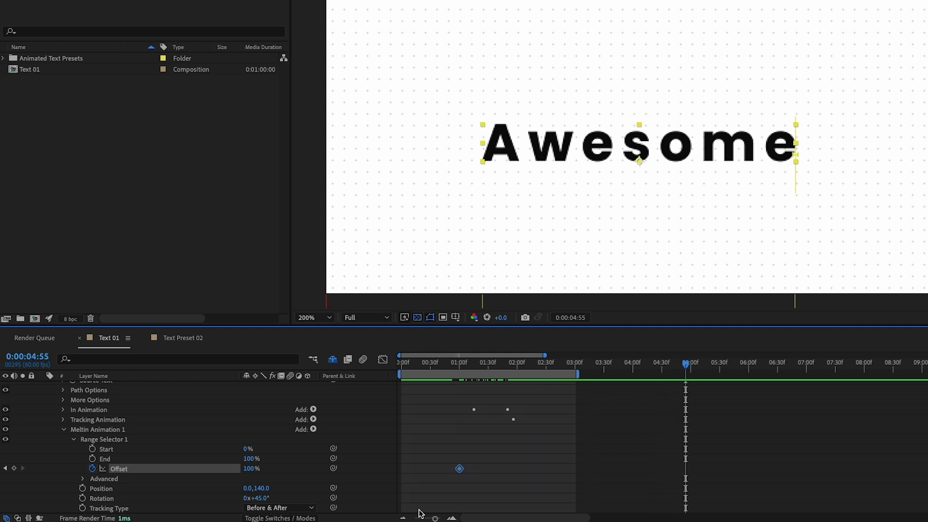
{"action": "left_click", "coordinate": [249, 468]}
{"action": "type", "text": "-100"}
{"action": "key", "text": "Return"}
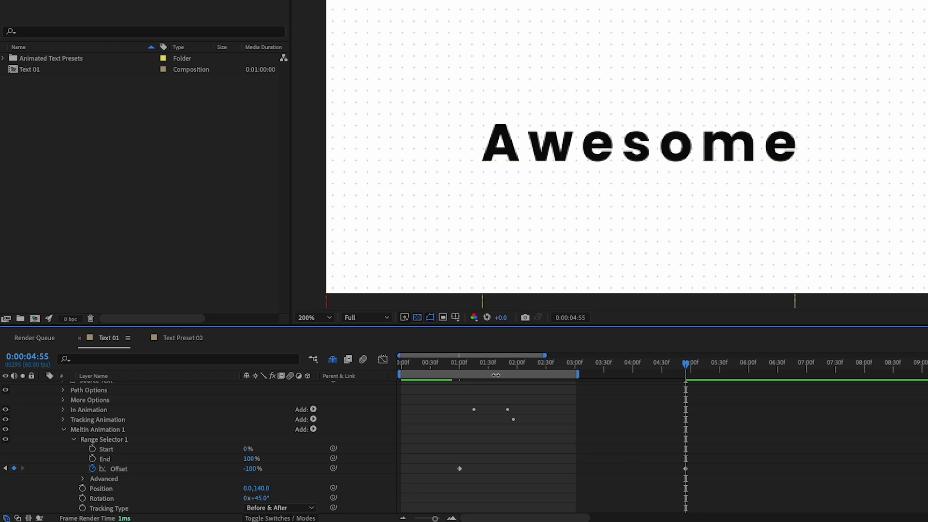
{"action": "left_click_drag", "start_coordinate": [474, 370], "coordinate": [676, 408]}
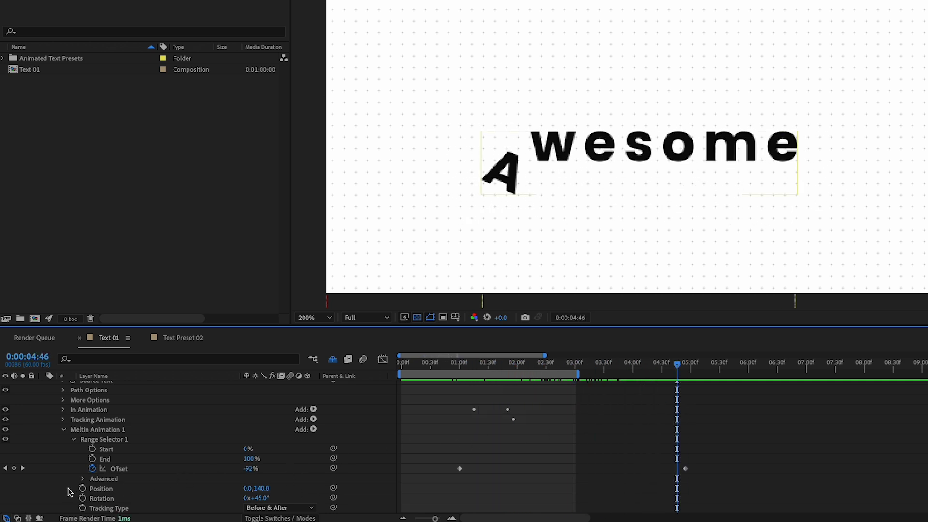
Step: Set the Range Selector 1 Shape of Meltin Animation 1 to Ramp Up and preview the letter animation
{"action": "left_click", "coordinate": [84, 479]}
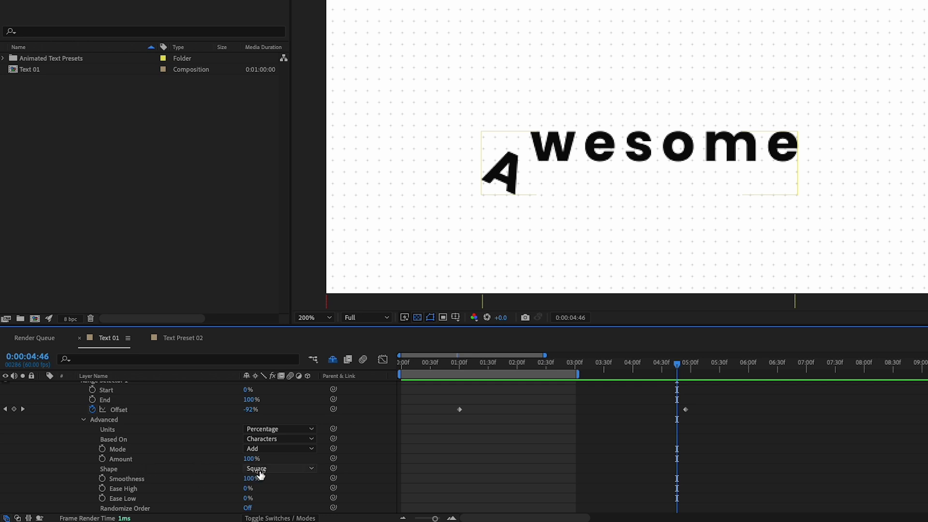
{"action": "left_click", "coordinate": [265, 470]}
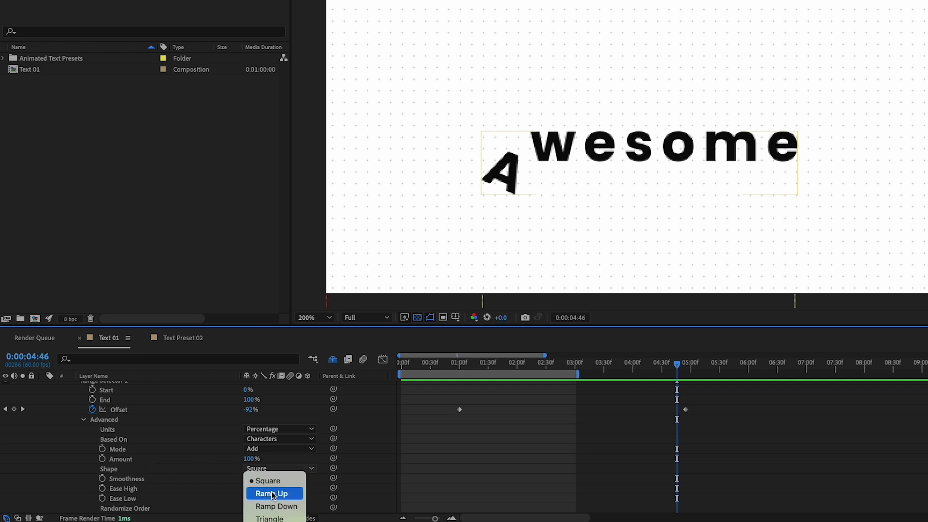
{"action": "left_click", "coordinate": [272, 493]}
{"action": "left_click_drag", "start_coordinate": [503, 374], "coordinate": [670, 373]}
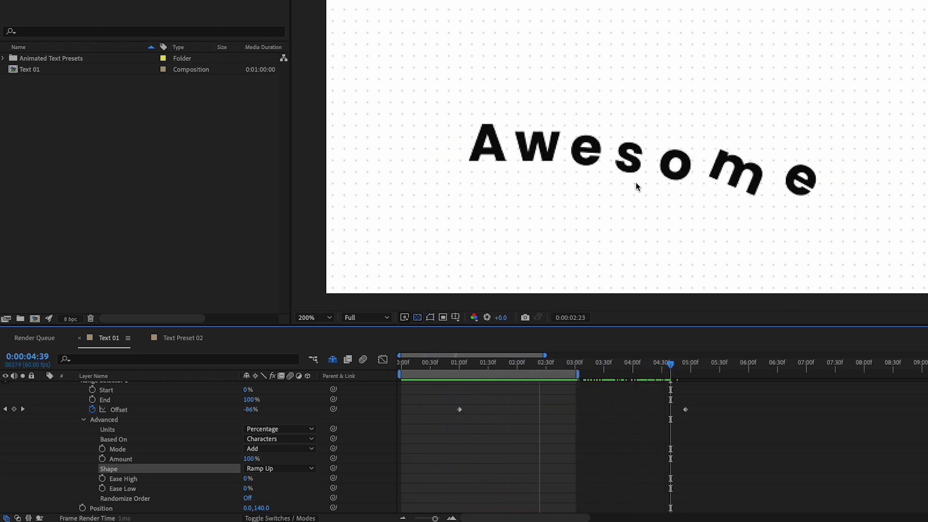
{"action": "key", "text": "space"}
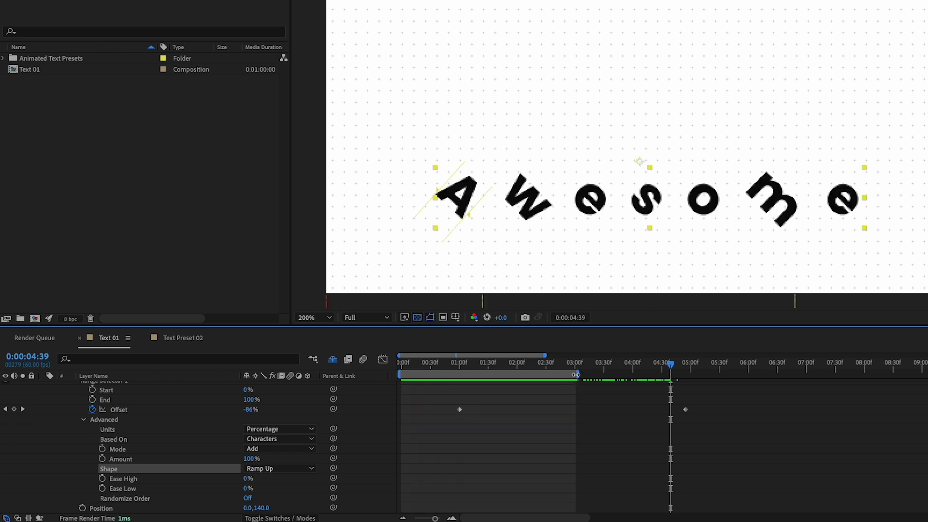
Step: Extend the work area to about 5 seconds and apply Easy Ease to both Offset keyframes of Meltin Animation 1
{"action": "left_click_drag", "start_coordinate": [581, 374], "coordinate": [411, 412]}
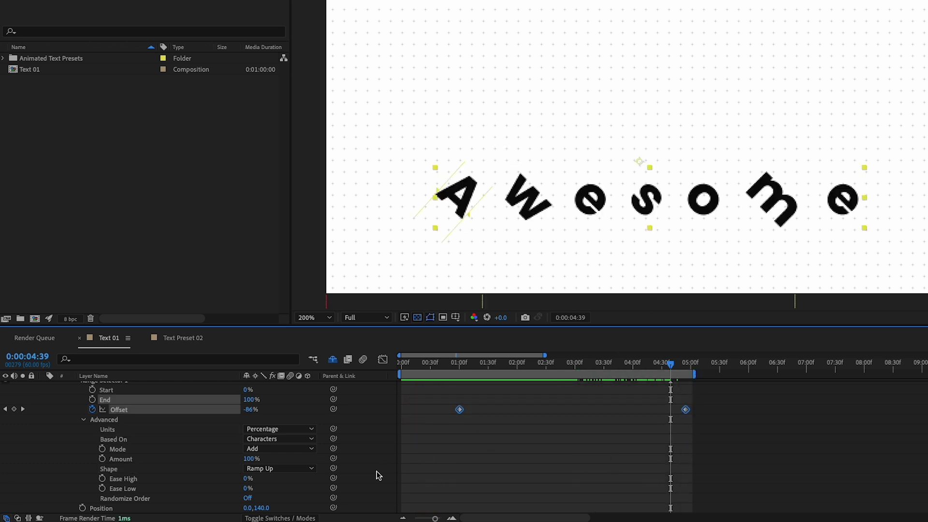
{"action": "left_click", "coordinate": [382, 361]}
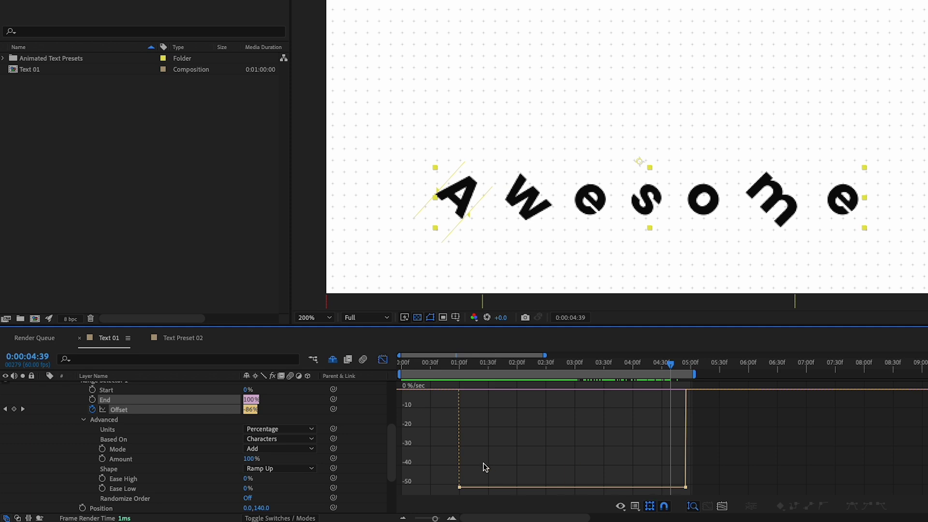
{"action": "left_click_drag", "start_coordinate": [428, 476], "coordinate": [710, 503]}
{"action": "key", "text": "F9"}
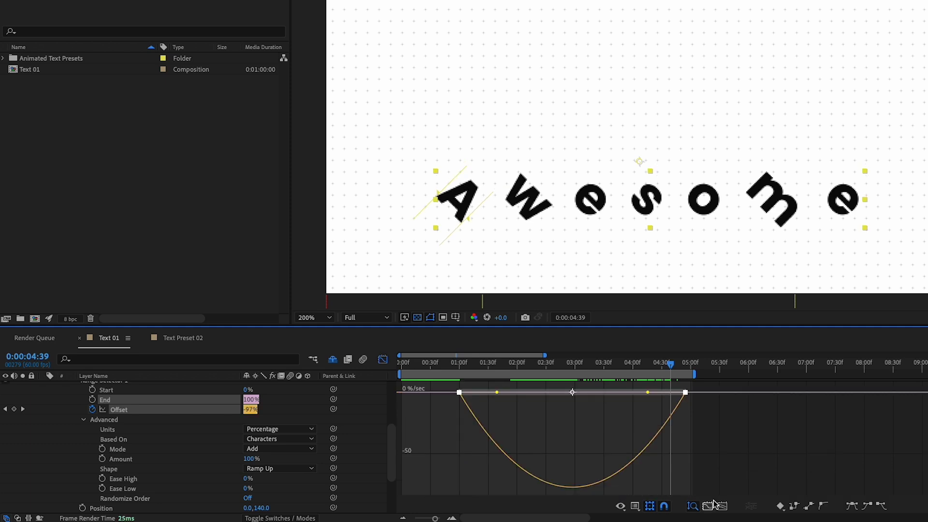
Step: Lengthen the last Offset keyframe's ease in the speed graph so the speed peaks near 0:00:02:00, and preview it
{"action": "left_click", "coordinate": [447, 426]}
{"action": "left_click_drag", "start_coordinate": [443, 421], "coordinate": [467, 380]}
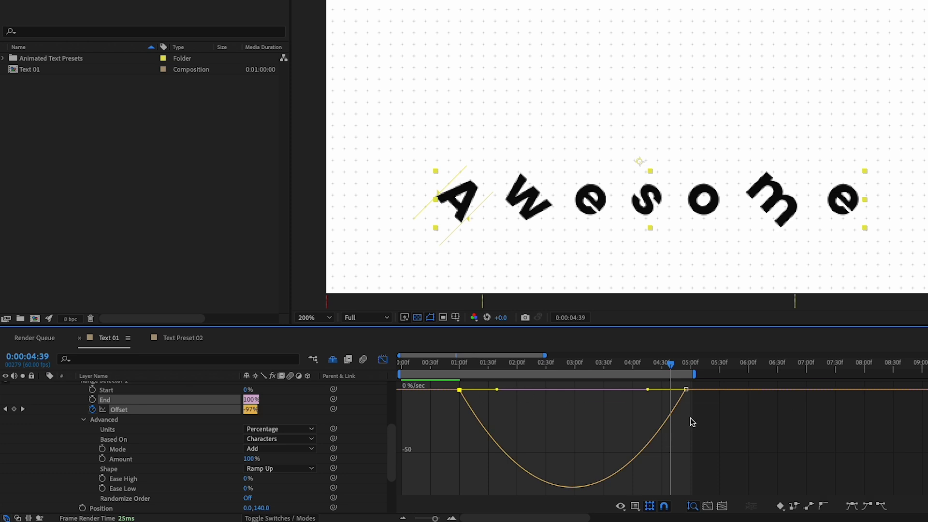
{"action": "left_click_drag", "start_coordinate": [690, 418], "coordinate": [587, 386]}
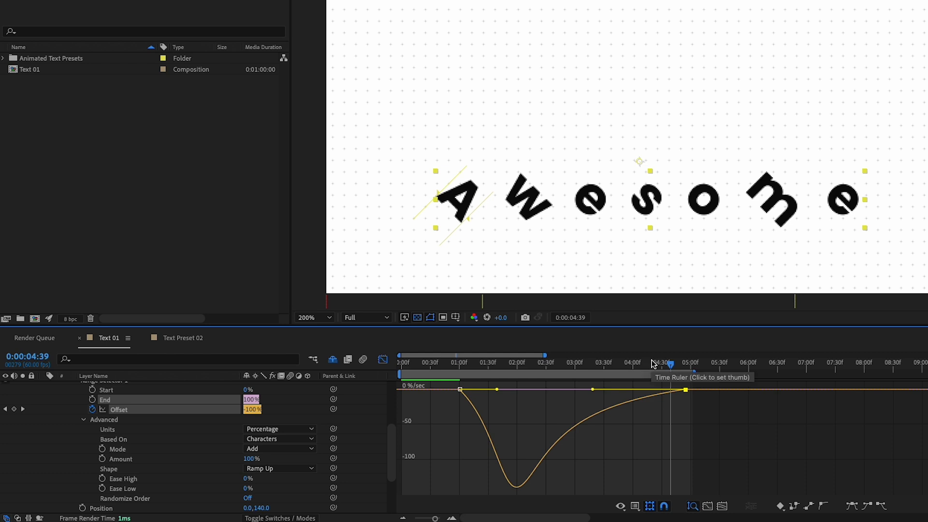
{"action": "key", "text": "space"}
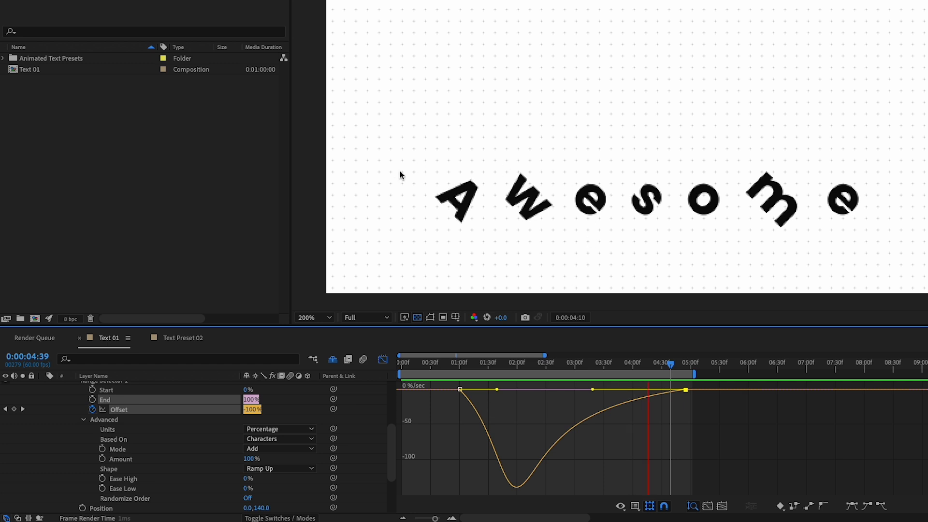
{"action": "key", "text": "space"}
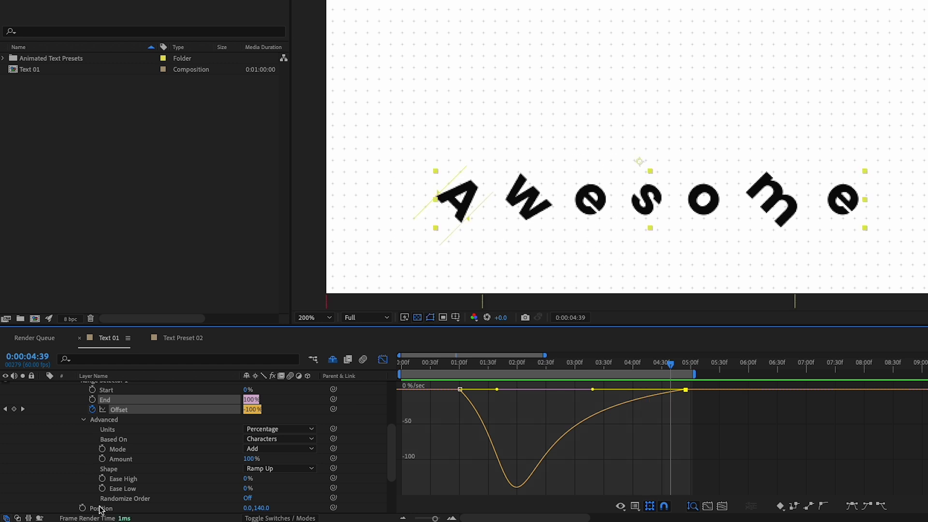
Step: Turn on Randomize Order in Range Selector 1 of Meltin Animation 1 and preview the result
{"action": "left_click", "coordinate": [247, 499]}
{"action": "scroll", "coordinate": [211, 473], "scroll_direction": "down", "scroll_amount": 1}
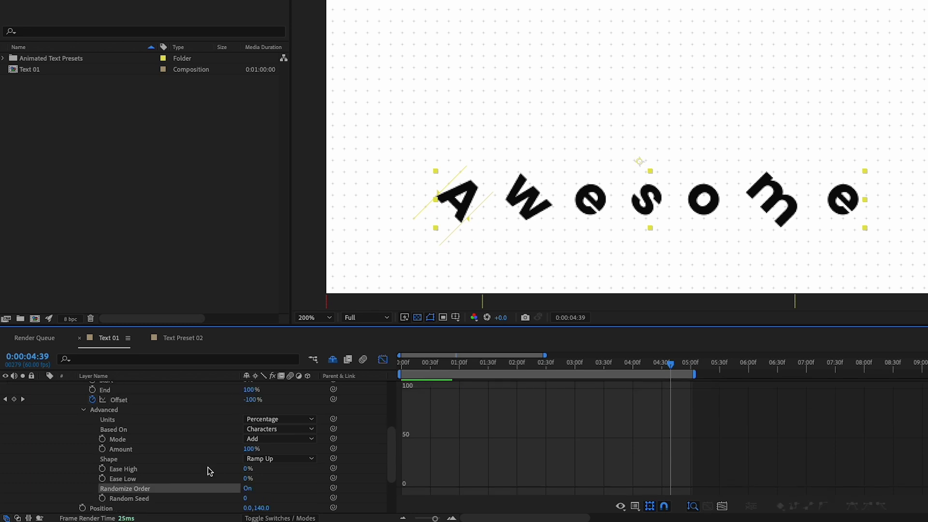
{"action": "key", "text": "space"}
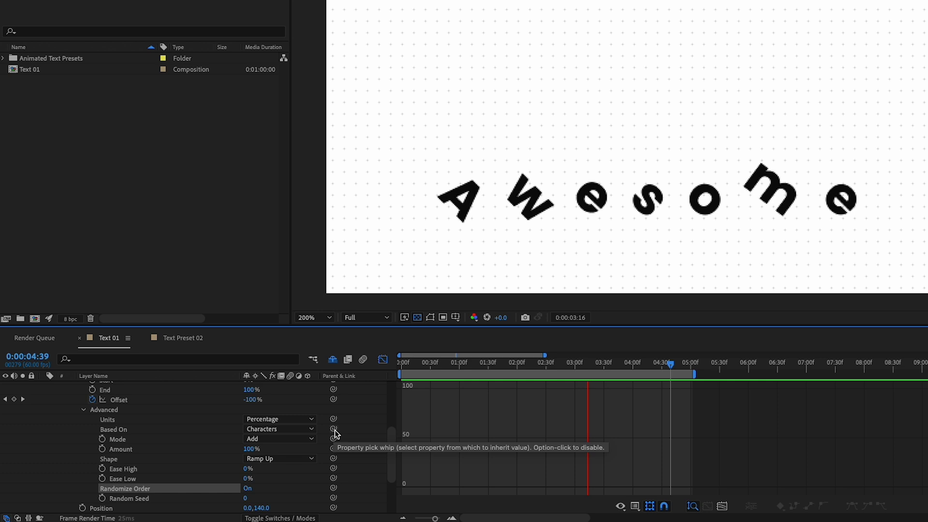
{"action": "key", "text": "space"}
Step: Collapse Meltin Animation 1 on the Font 4 layer and duplicate the animator
{"action": "scroll", "coordinate": [103, 430], "scroll_direction": "up", "scroll_amount": 3}
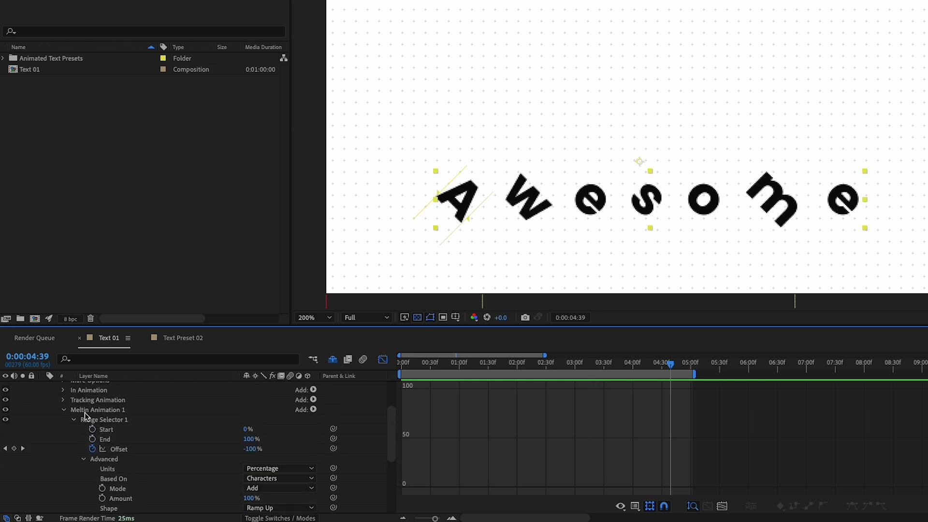
{"action": "left_click", "coordinate": [65, 411]}
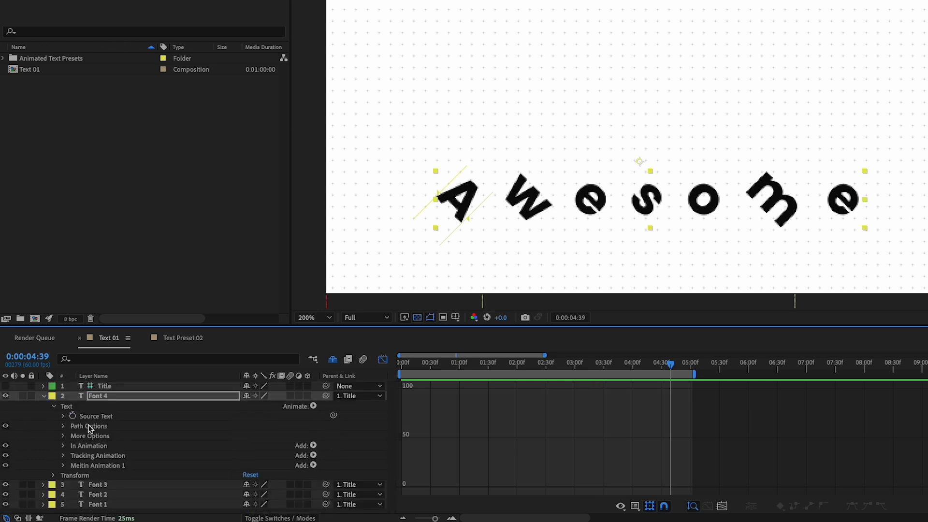
{"action": "left_click", "coordinate": [86, 467]}
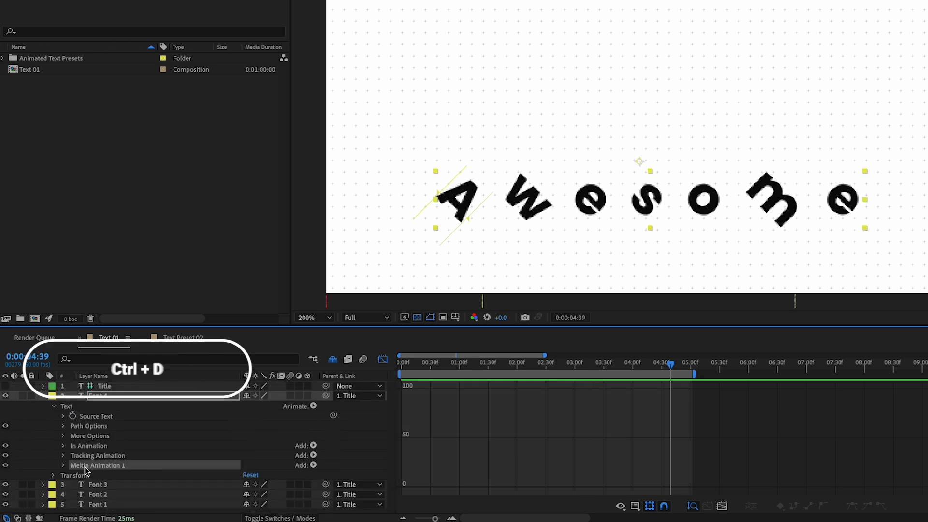
{"action": "key", "text": "ctrl+d"}
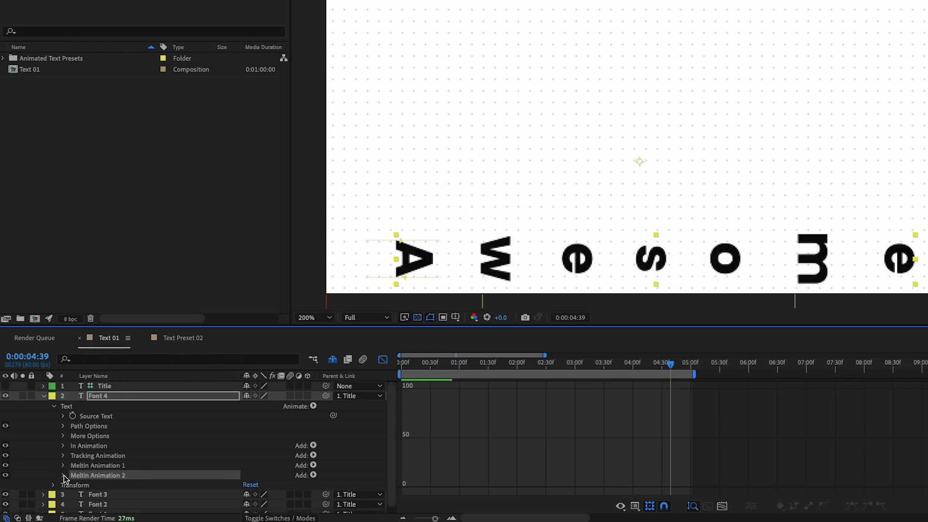
Step: Set the Rotation of Meltin Animation 2 to -75°
{"action": "left_click", "coordinate": [63, 475]}
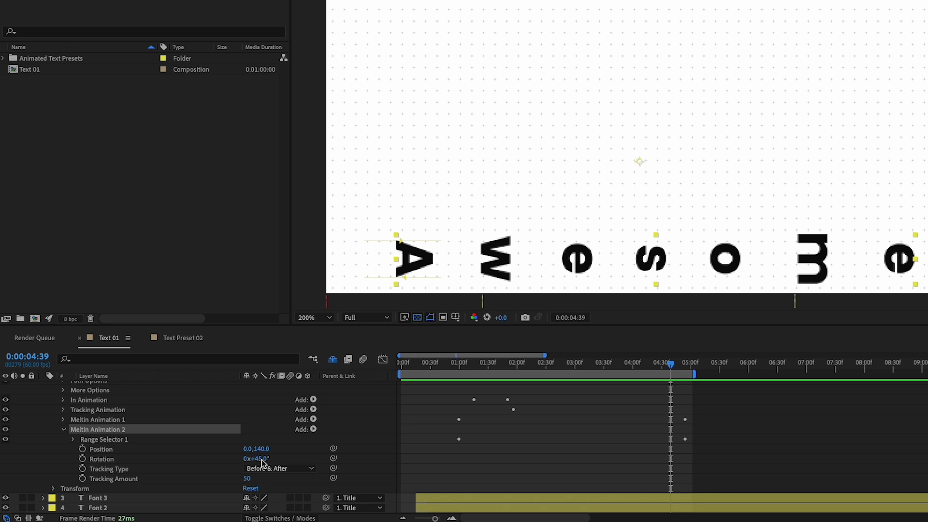
{"action": "left_click", "coordinate": [261, 459]}
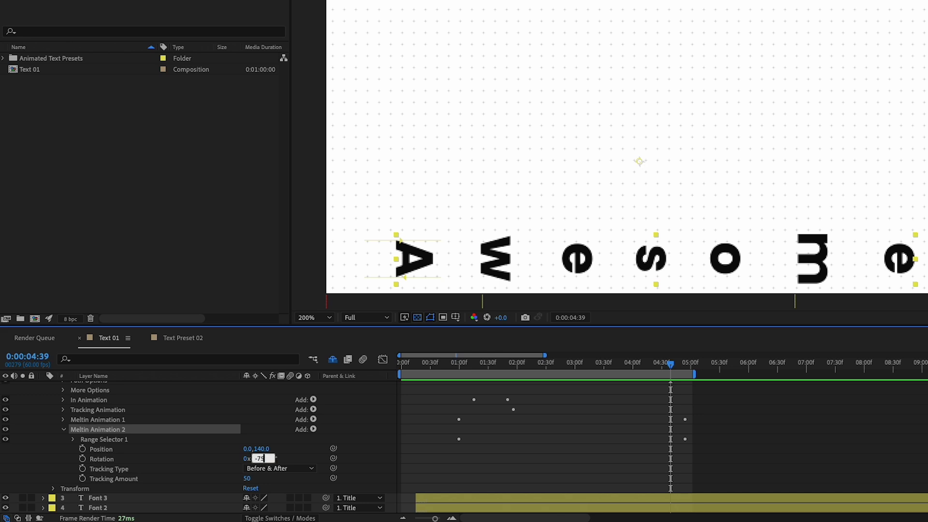
{"action": "type", "text": "-75"}
{"action": "key", "text": "Return"}
Step: Set the Range Selector 1 Amount of Meltin Animation 2 to 50% and scrub through the animation
{"action": "left_click", "coordinate": [73, 440]}
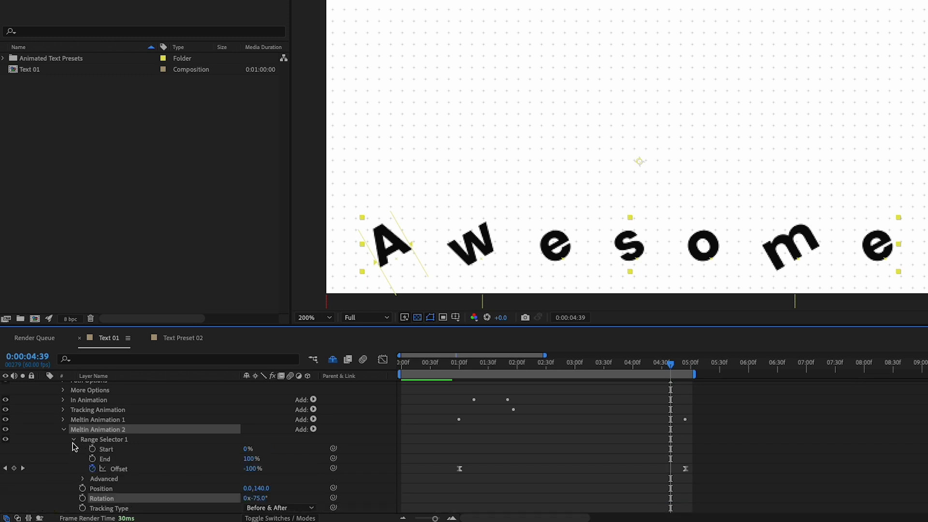
{"action": "scroll", "coordinate": [137, 455], "scroll_direction": "down", "scroll_amount": 2}
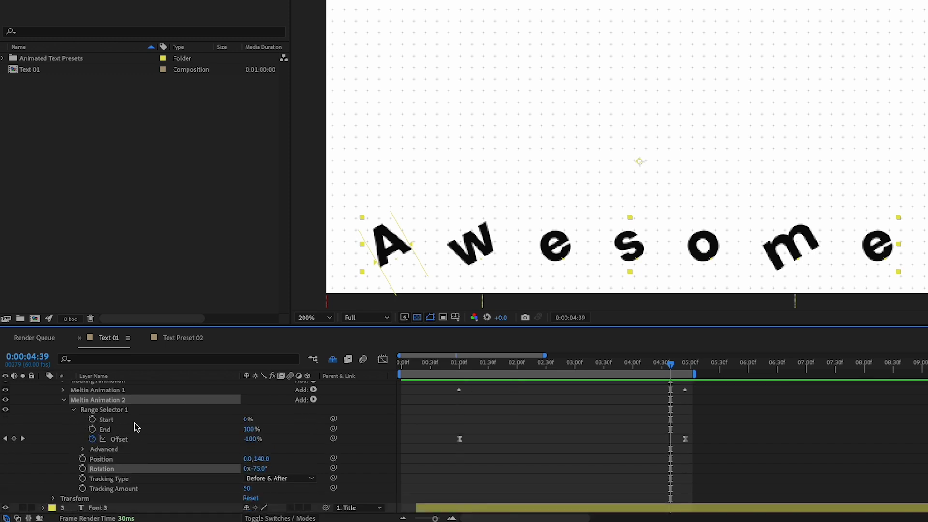
{"action": "left_click", "coordinate": [82, 449]}
{"action": "scroll", "coordinate": [159, 445], "scroll_direction": "down", "scroll_amount": 3}
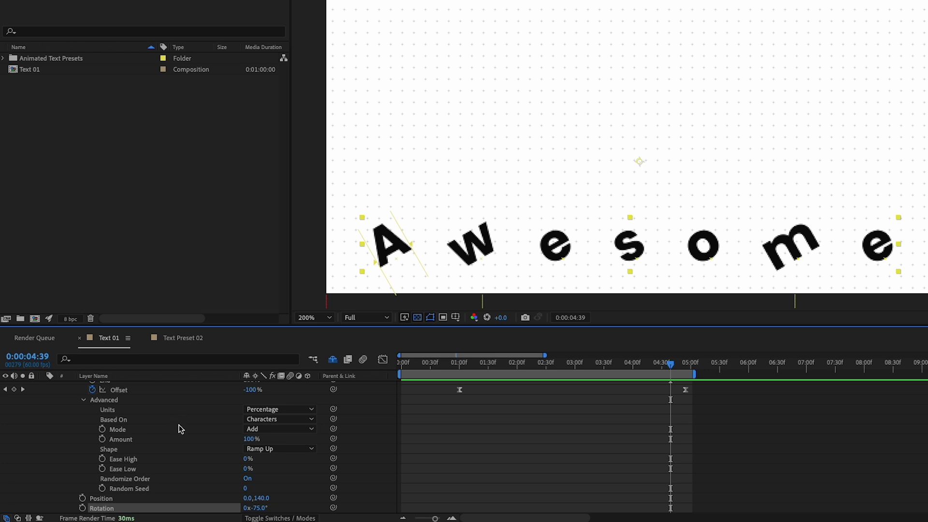
{"action": "left_click", "coordinate": [249, 439]}
{"action": "type", "text": "50"}
{"action": "key", "text": "Return"}
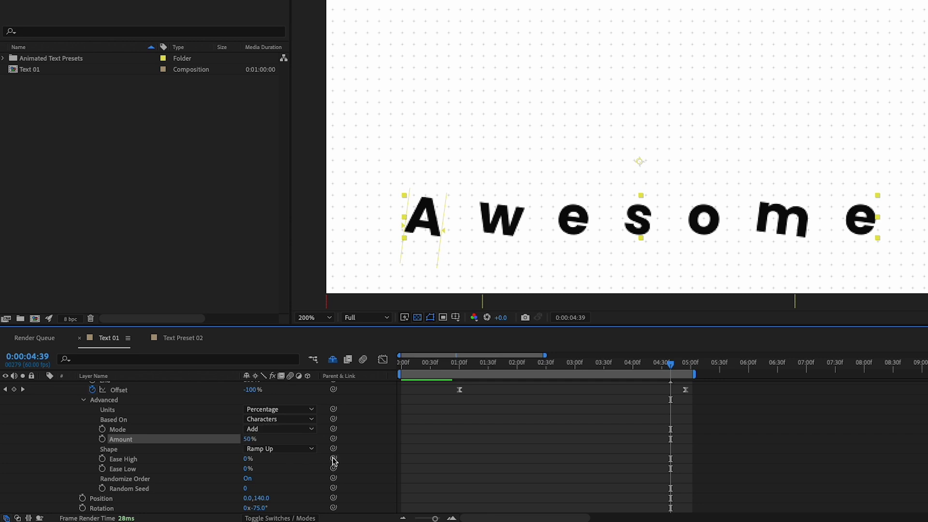
{"action": "left_click_drag", "start_coordinate": [449, 370], "coordinate": [514, 375]}
{"action": "left_click_drag", "start_coordinate": [529, 375], "coordinate": [574, 372]}
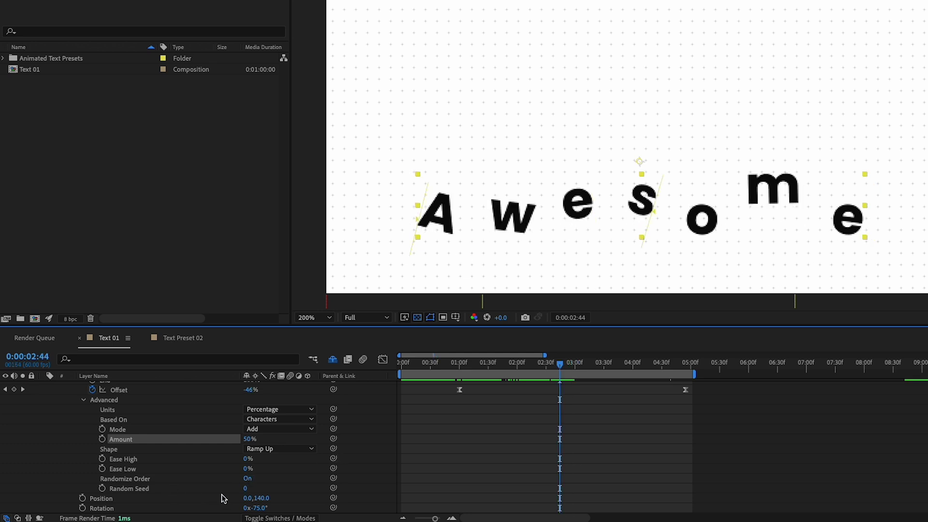
Step: Set the Random Seed of Meltin Animation 2 to 50, adjust it to 36, and preview the letter motion
{"action": "left_click", "coordinate": [245, 489]}
{"action": "type", "text": "50"}
{"action": "key", "text": "Return"}
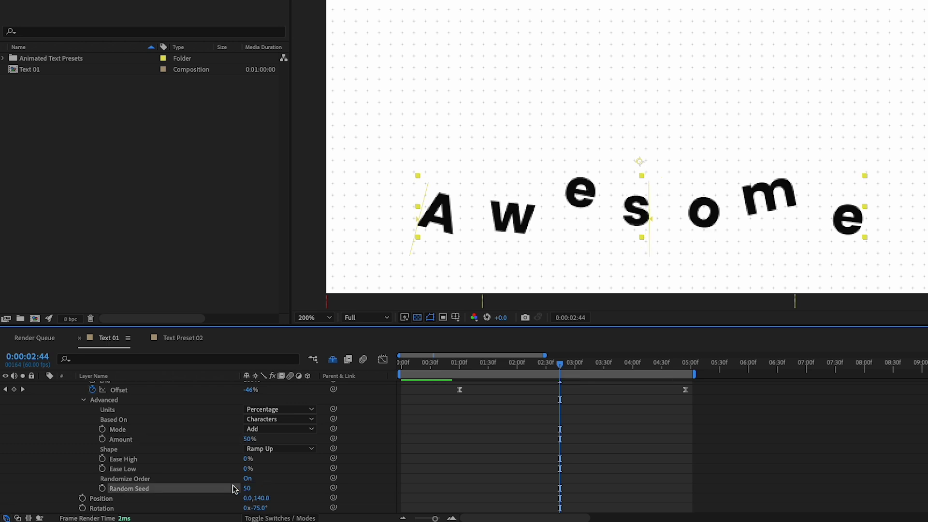
{"action": "left_click_drag", "start_coordinate": [249, 489], "coordinate": [240, 491]}
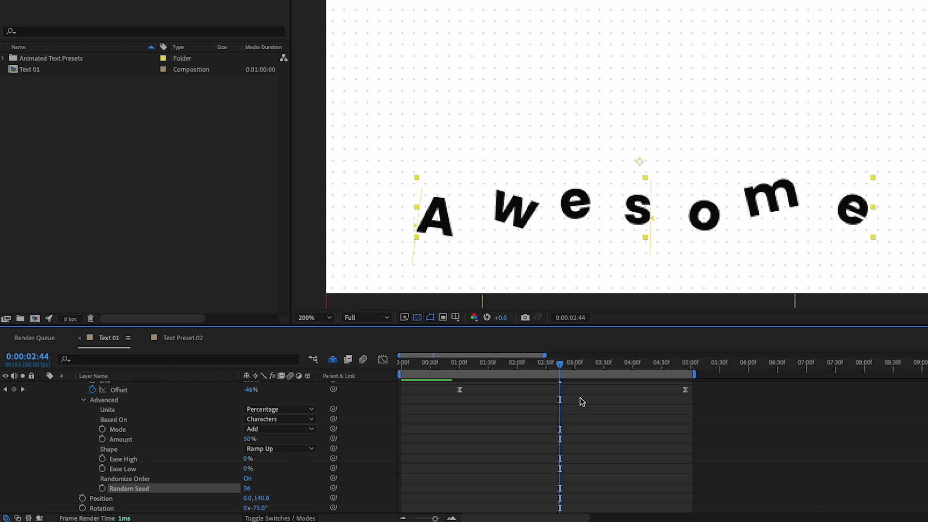
{"action": "key", "text": "space"}
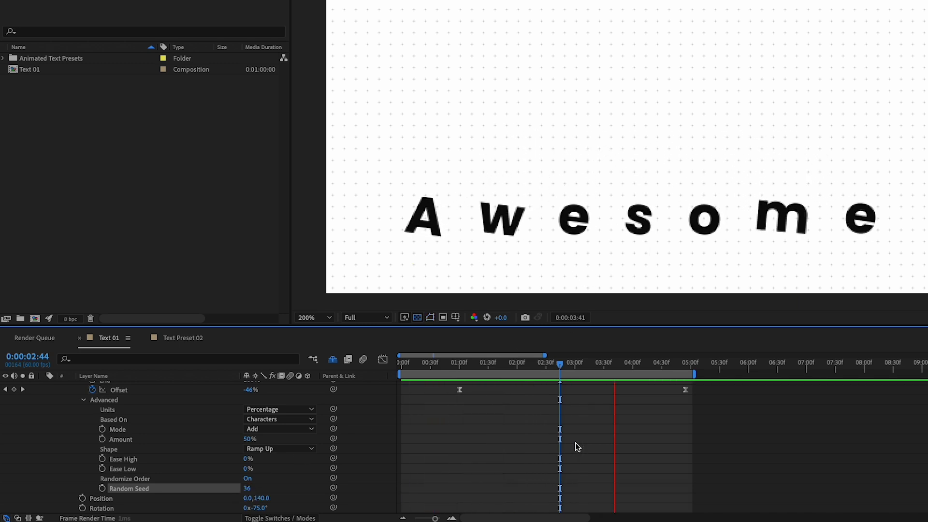
{"action": "key", "text": "space"}
Step: Collapse the Font 4 layer, select the Title layer and move the current time to 0:00:01:56
{"action": "scroll", "coordinate": [81, 416], "scroll_direction": "up", "scroll_amount": 5}
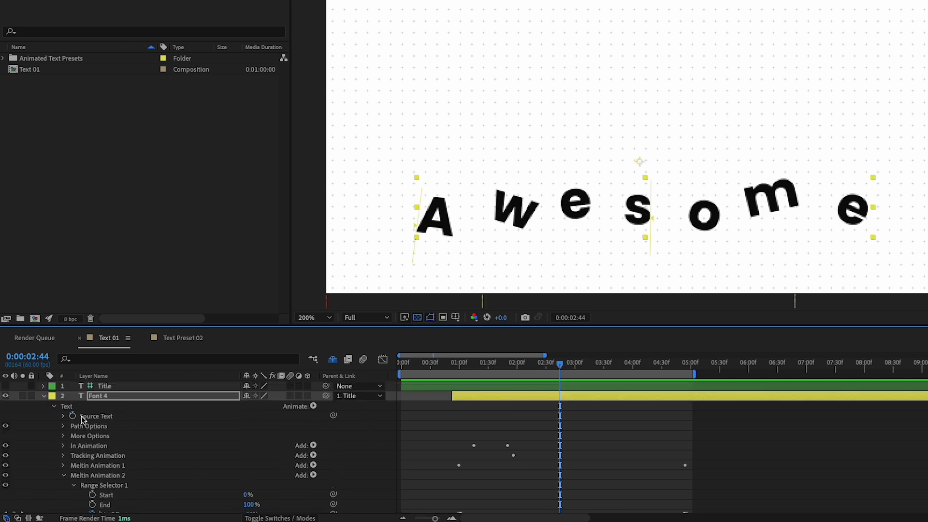
{"action": "left_click", "coordinate": [43, 395]}
{"action": "left_click", "coordinate": [105, 389]}
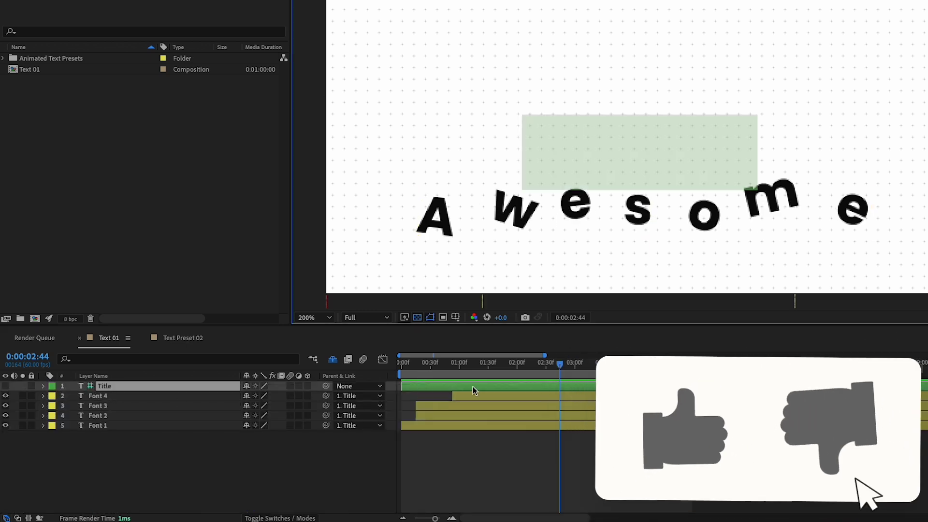
{"action": "left_click", "coordinate": [463, 363]}
{"action": "left_click_drag", "start_coordinate": [463, 363], "coordinate": [514, 381]}
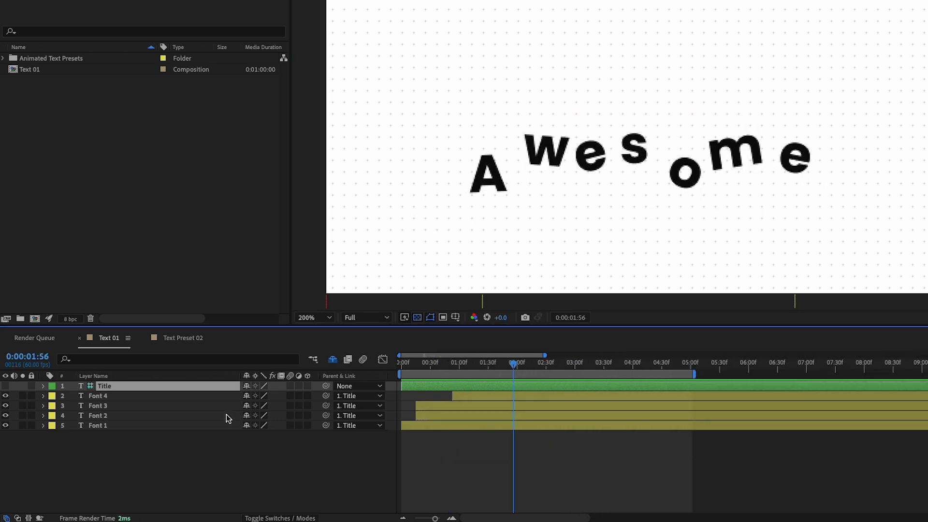
Step: Replace the Title layer's text with "Melt" and play the animation from near the one-second mark
{"action": "double_click", "coordinate": [103, 388]}
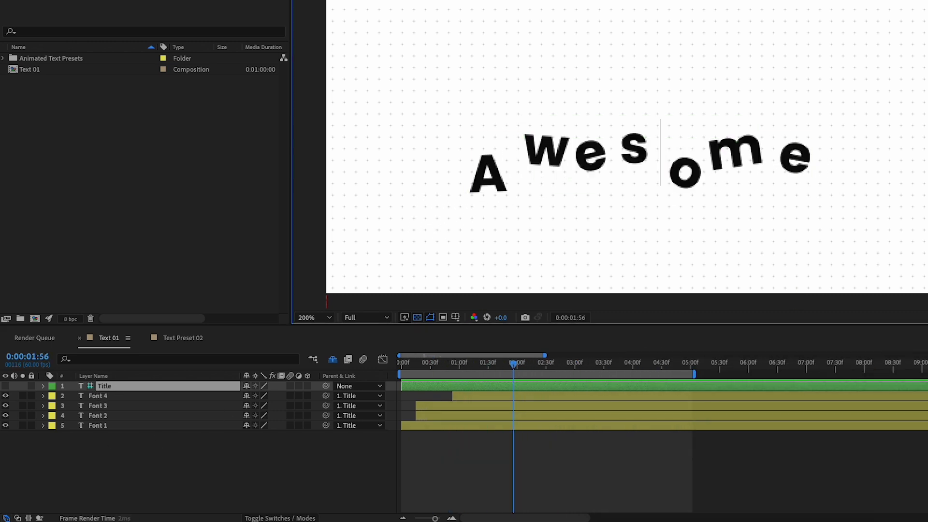
{"action": "type", "text": "Melt"}
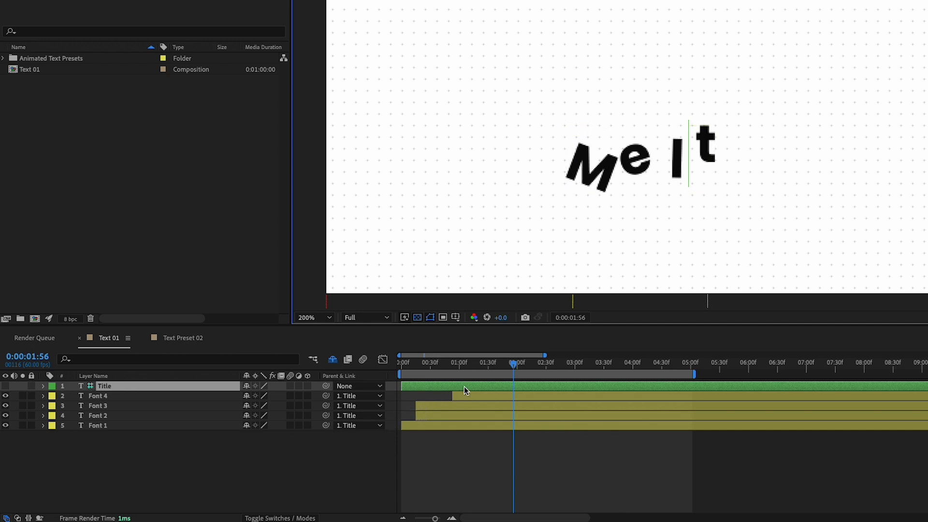
{"action": "left_click", "coordinate": [449, 364]}
{"action": "key", "text": "space"}
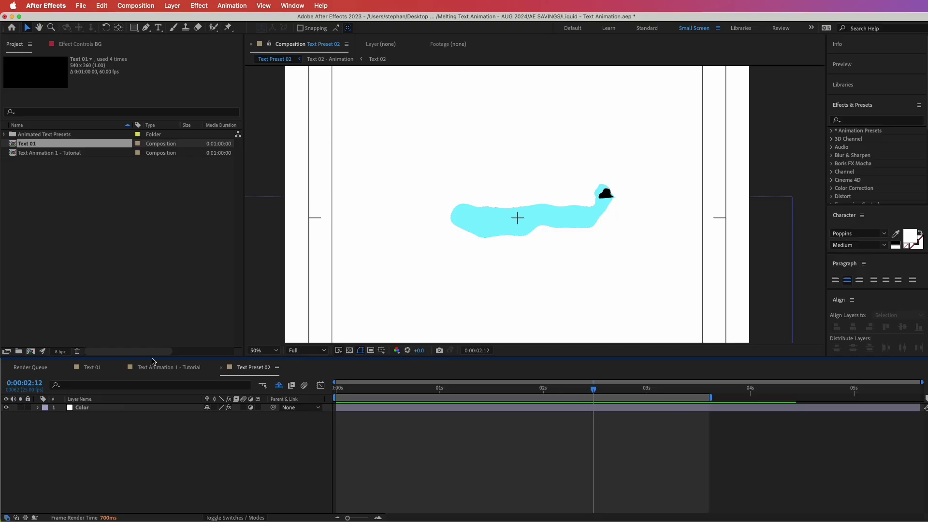
Step: Add the Text 01 composition as a layer in the Text Animation 1 - Tutorial composition and preview it
{"action": "left_click", "coordinate": [154, 366]}
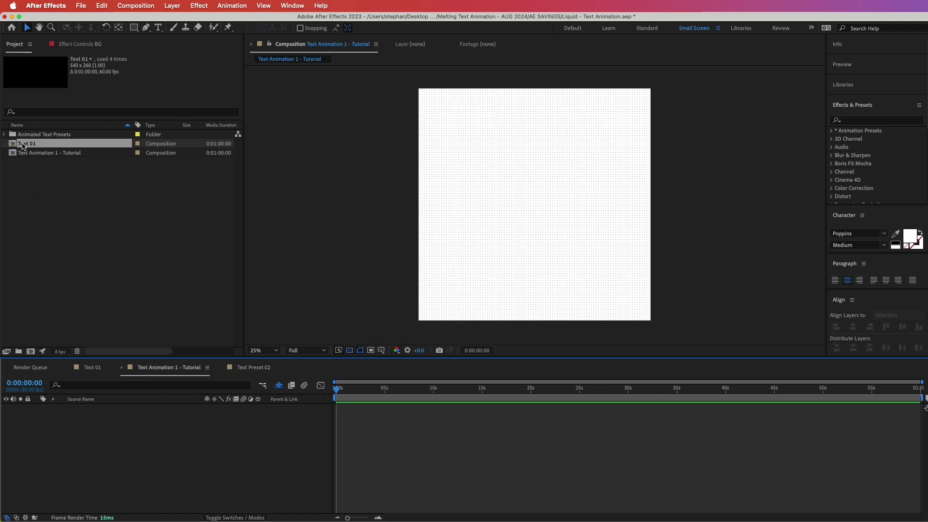
{"action": "left_click_drag", "start_coordinate": [23, 146], "coordinate": [147, 414]}
{"action": "key", "text": "space"}
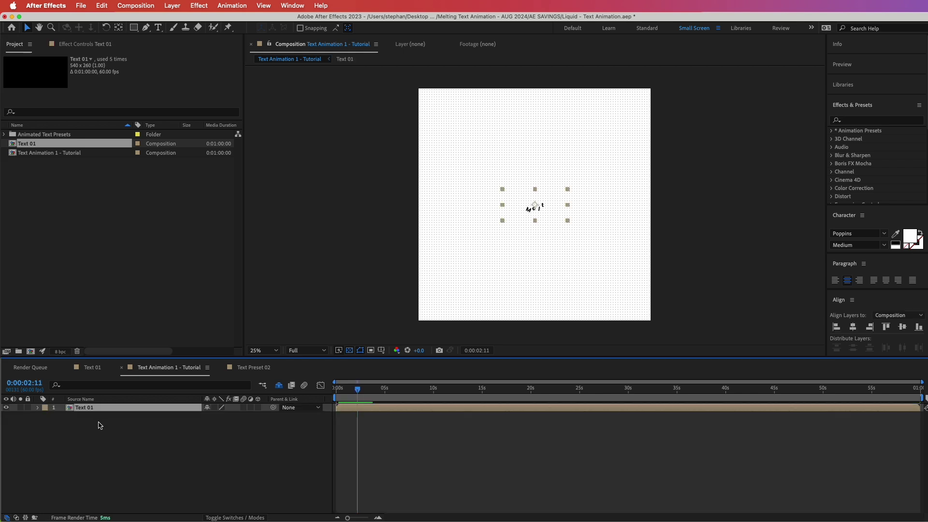
Step: Scale the Text 01 layer to 400% and collapse its transformations so the enlarged text renders sharply
{"action": "key", "text": "s"}
{"action": "left_click", "coordinate": [235, 416]}
{"action": "key", "text": "Return"}
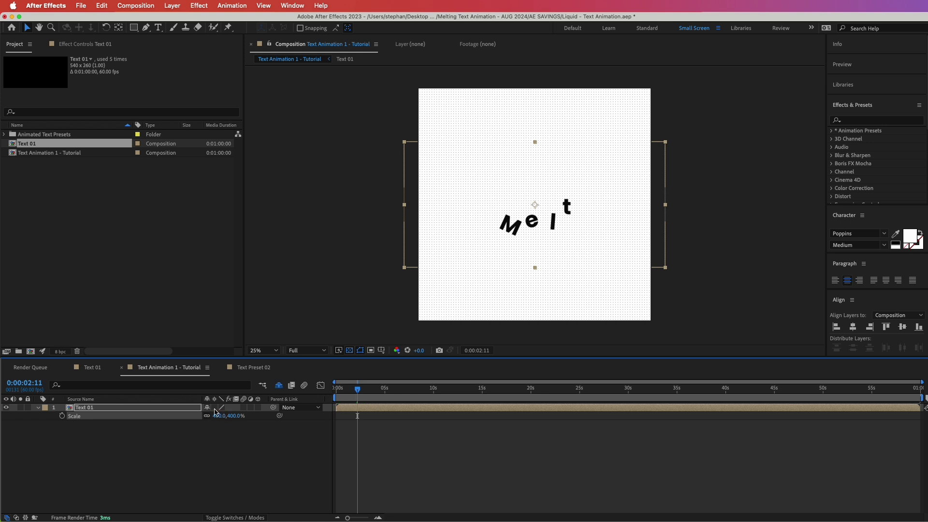
{"action": "left_click", "coordinate": [214, 409]}
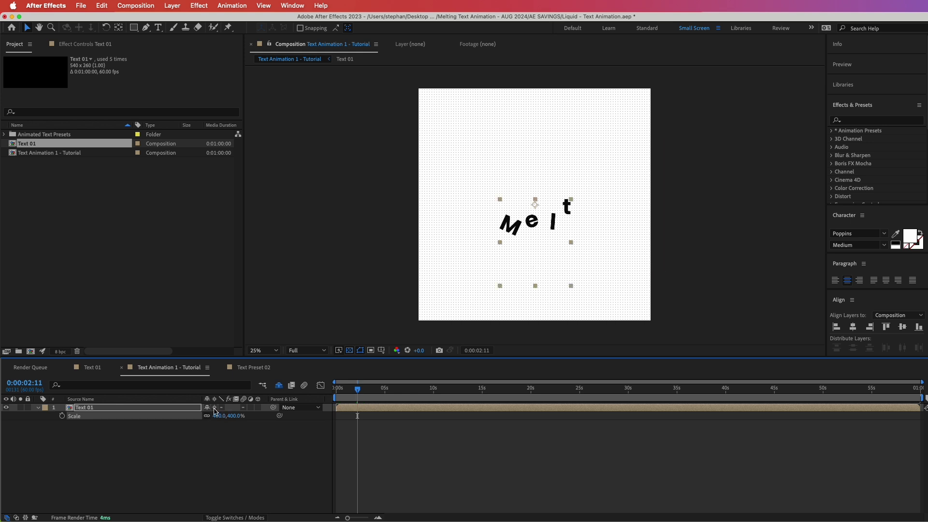
{"action": "key", "text": "period"}
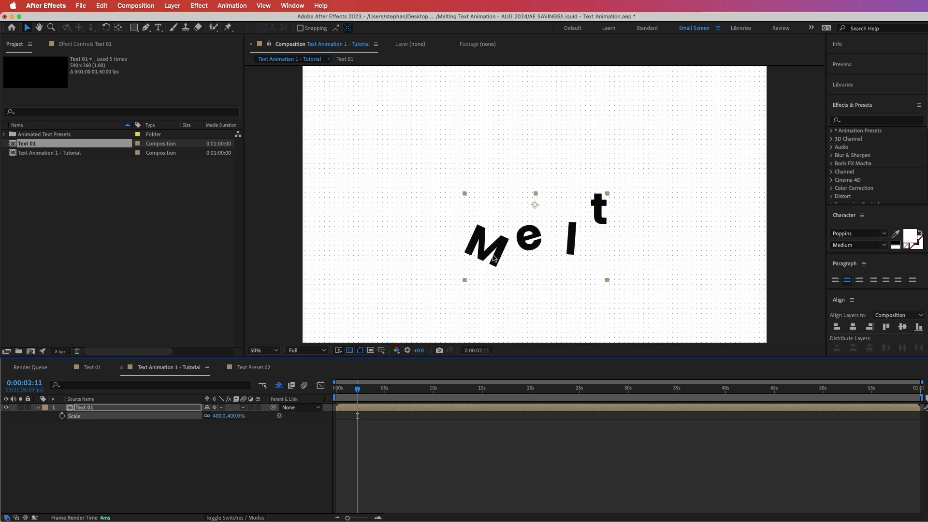
Step: At 0:00:01:26, draw a rectangle shape layer spanning the composition's width, from above its upper edge down to the Melt text's baseline
{"action": "mouse_move", "coordinate": [357, 389]}
{"action": "left_mouse_down"}
{"action": "mouse_move", "coordinate": [347, 399]}
{"action": "mouse_move", "coordinate": [362, 399]}
{"action": "mouse_move", "coordinate": [340, 399]}
{"action": "mouse_move", "coordinate": [352, 394]}
{"action": "left_mouse_up"}
{"action": "left_click", "coordinate": [142, 473]}
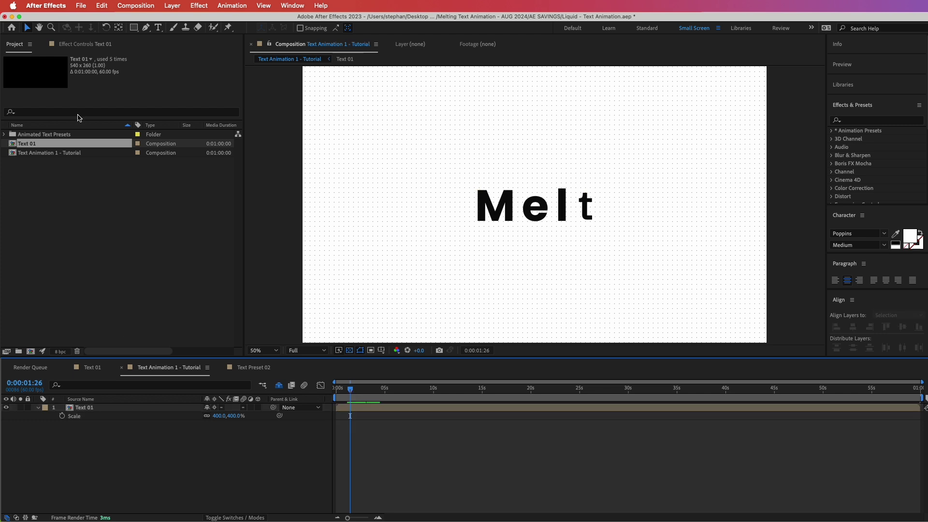
{"action": "left_click", "coordinate": [134, 28]}
{"action": "key", "text": "comma"}
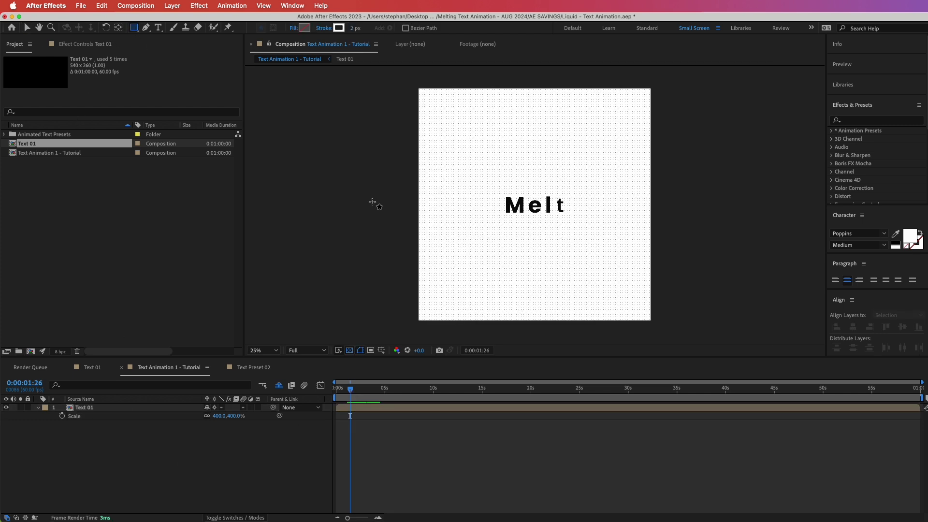
{"action": "mouse_move", "coordinate": [415, 215]}
{"action": "left_mouse_down"}
{"action": "mouse_move", "coordinate": [555, 165]}
{"action": "mouse_move", "coordinate": [642, 118]}
{"action": "mouse_move", "coordinate": [651, 80]}
{"action": "left_mouse_up"}
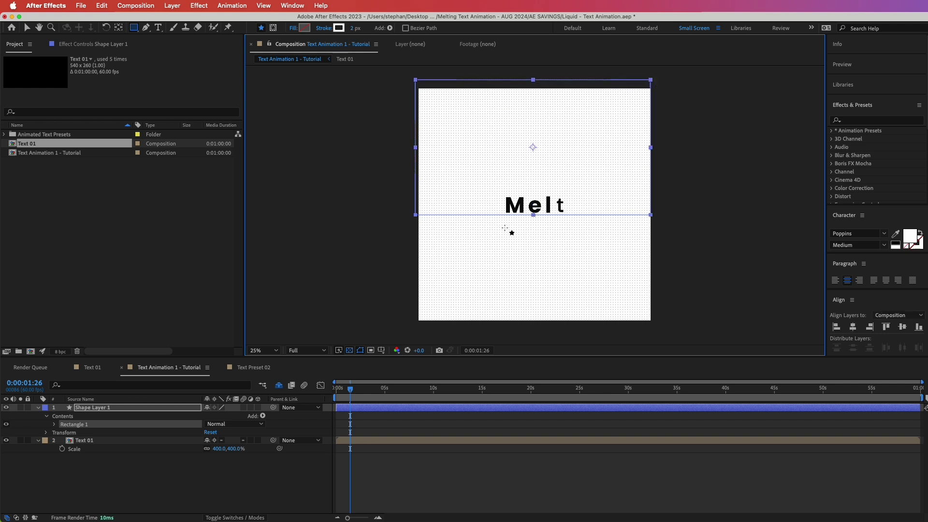
{"action": "key", "text": "v"}
Step: Give the rectangle shape a solid blue fill and set its stroke to none
{"action": "key", "text": "period"}
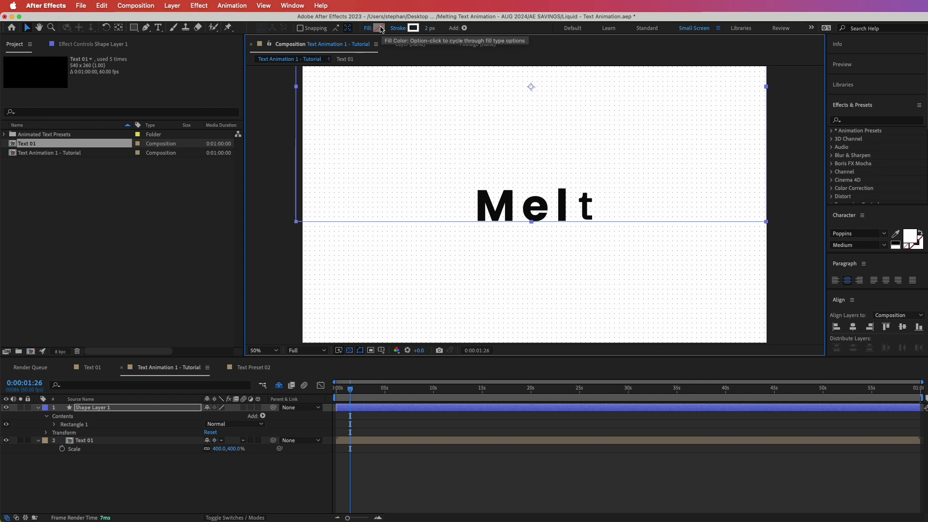
{"action": "left_click", "coordinate": [379, 28], "text": "alt"}
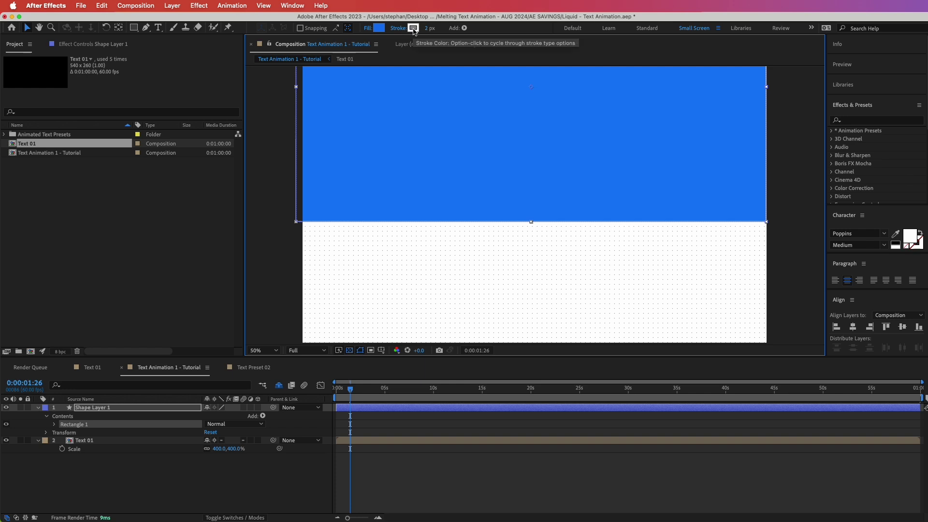
{"action": "left_click", "coordinate": [413, 29], "text": "alt"}
{"action": "left_click", "coordinate": [413, 29], "text": "alt"}
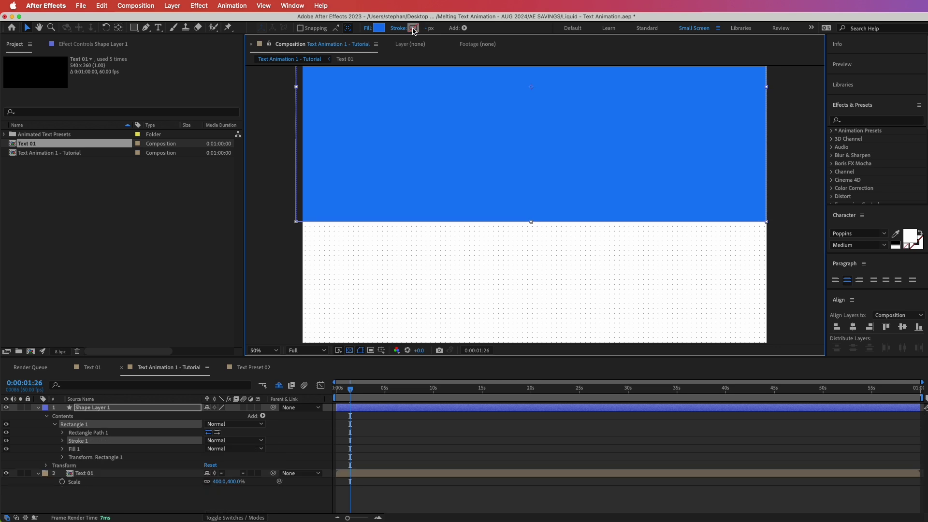
{"action": "left_click", "coordinate": [414, 29], "text": "alt"}
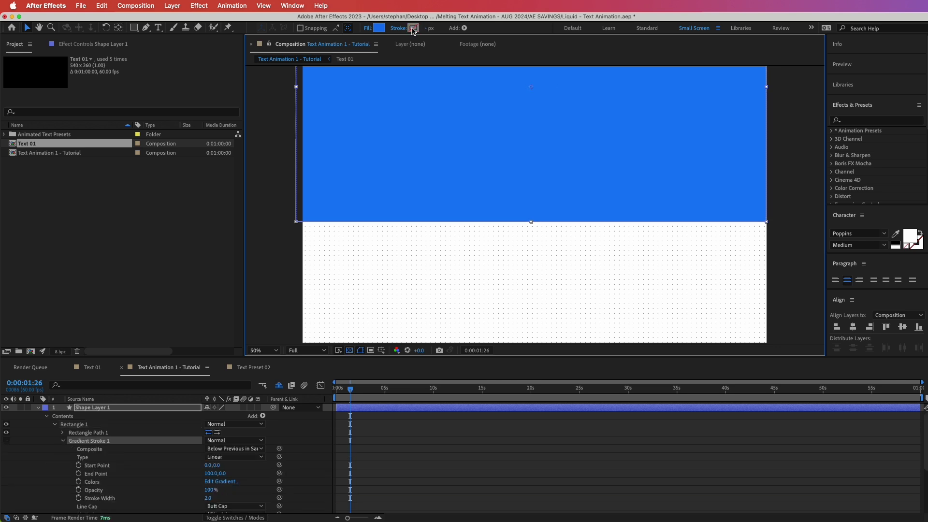
{"action": "left_click", "coordinate": [413, 29], "text": "alt"}
Step: Collapse the rectangle's shape layer and rename it Matte
{"action": "left_click", "coordinate": [39, 407]}
{"action": "left_click", "coordinate": [84, 410]}
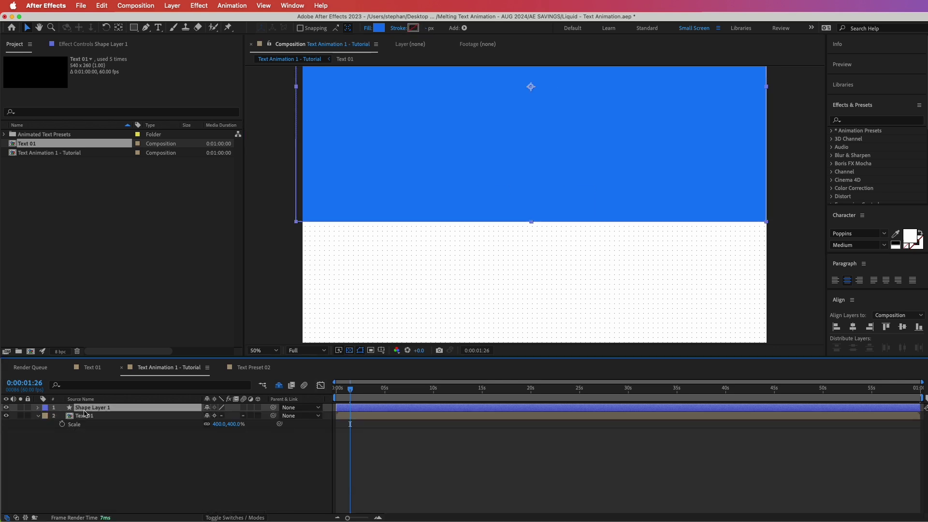
{"action": "key", "text": "Return"}
{"action": "type", "text": "Matte"}
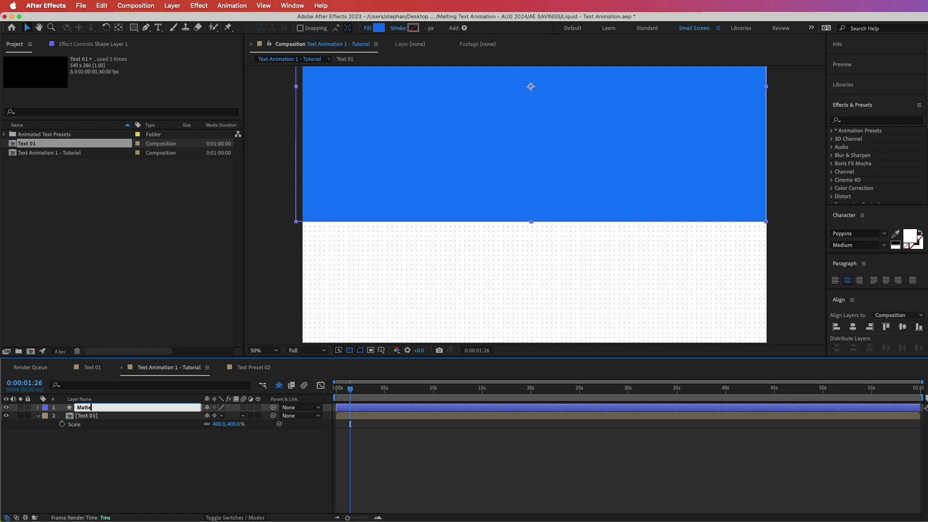
{"action": "key", "text": "Return"}
Step: Assign the Matte layer as the track matte of the Text 01 layer and scrub through the masked letters
{"action": "left_click", "coordinate": [191, 417]}
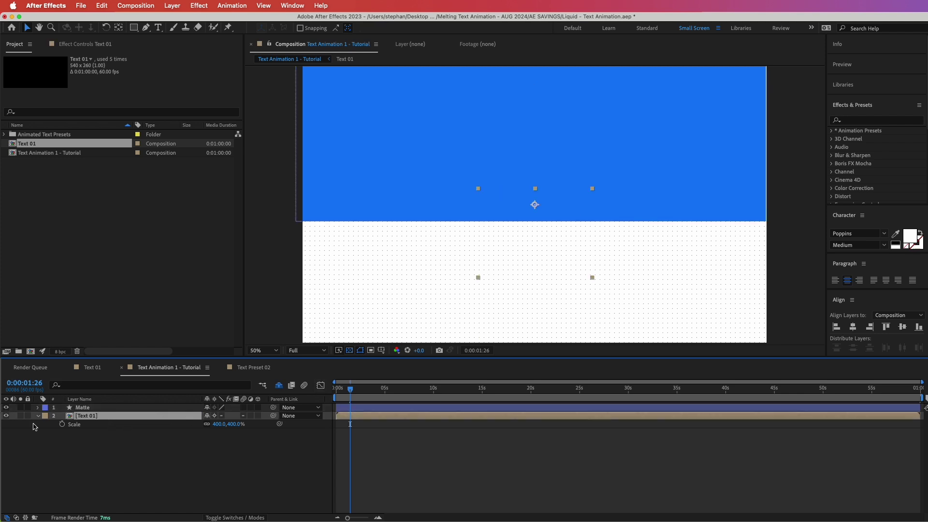
{"action": "left_click", "coordinate": [235, 518]}
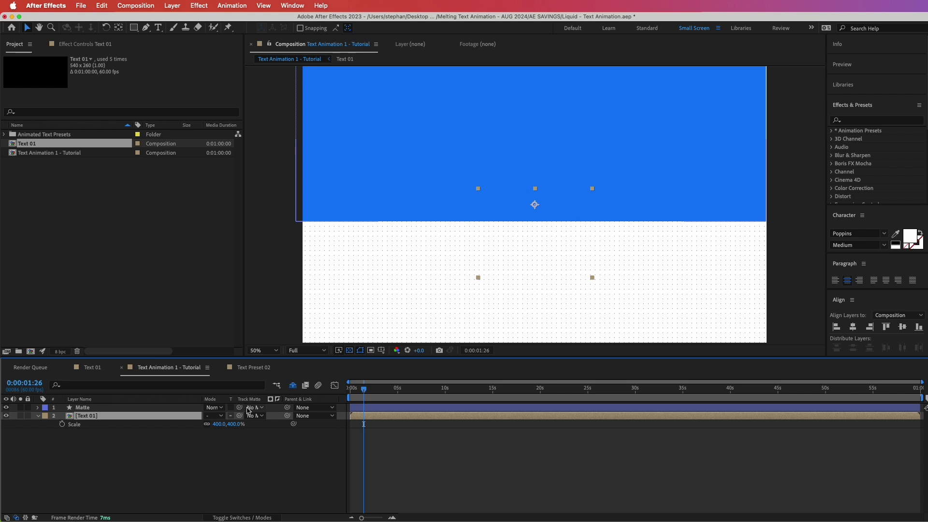
{"action": "left_click_drag", "start_coordinate": [239, 416], "coordinate": [102, 412]}
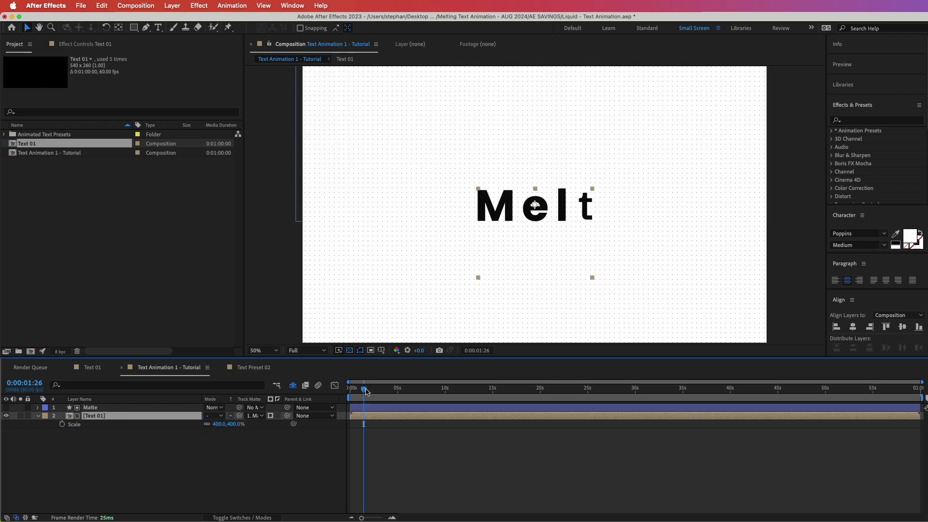
{"action": "mouse_move", "coordinate": [365, 391]}
{"action": "left_mouse_down"}
{"action": "mouse_move", "coordinate": [351, 391]}
{"action": "mouse_move", "coordinate": [377, 394]}
{"action": "mouse_move", "coordinate": [366, 398]}
{"action": "left_mouse_up"}
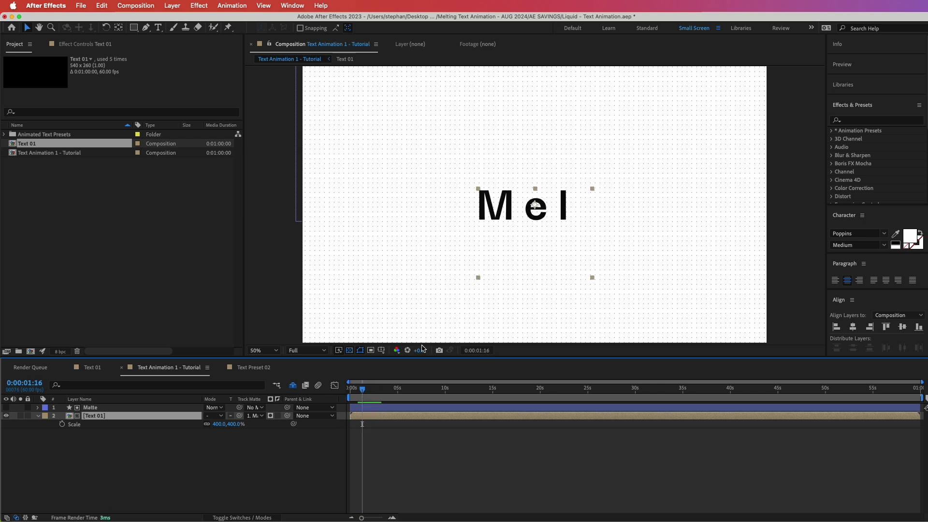
Step: Duplicate the Text 01 layer, split the duplicate at 0:00:01:29 and delete its part before that time
{"action": "key", "text": "="}
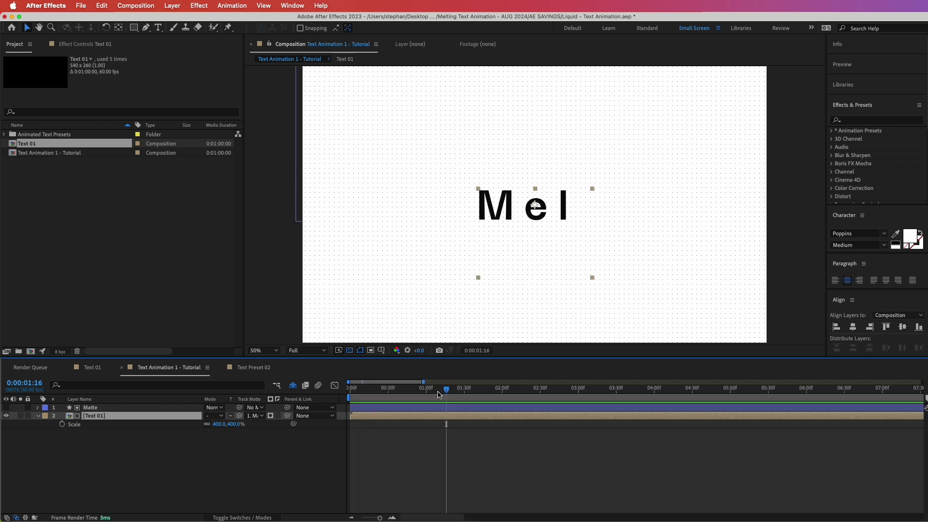
{"action": "left_click_drag", "start_coordinate": [445, 401], "coordinate": [463, 419]}
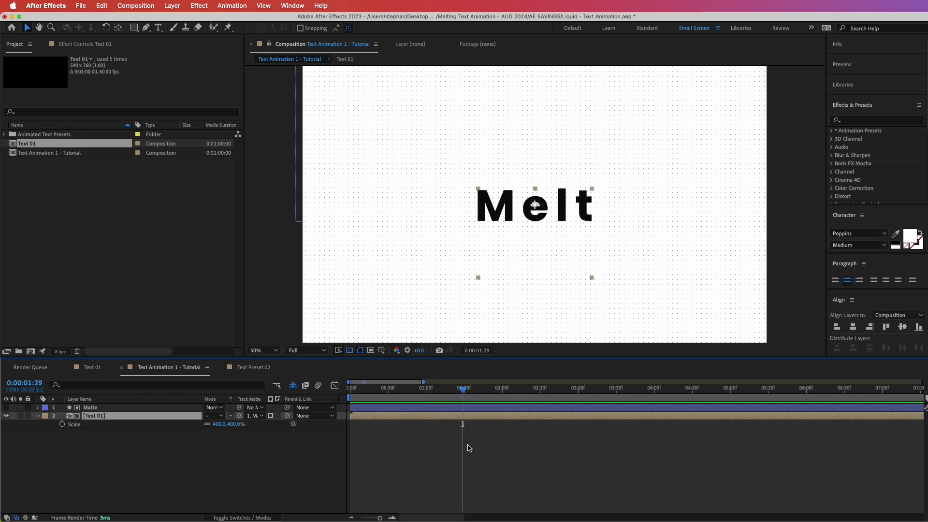
{"action": "key", "text": "super+d"}
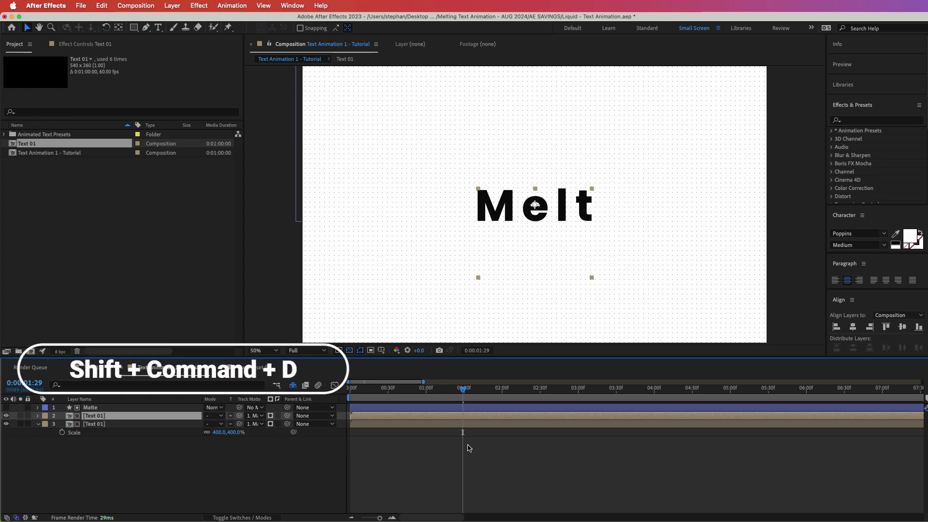
{"action": "key", "text": "shift+super+d"}
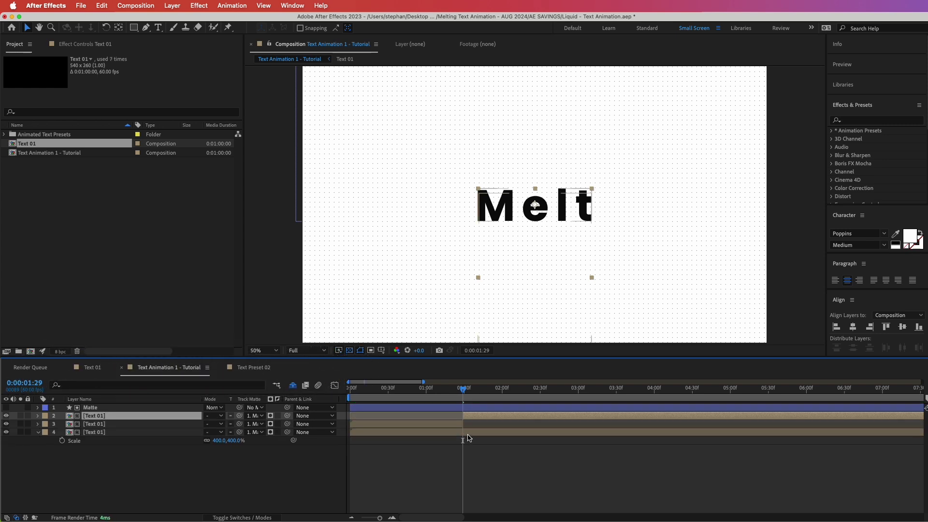
{"action": "left_click", "coordinate": [455, 425]}
{"action": "key", "text": "Delete"}
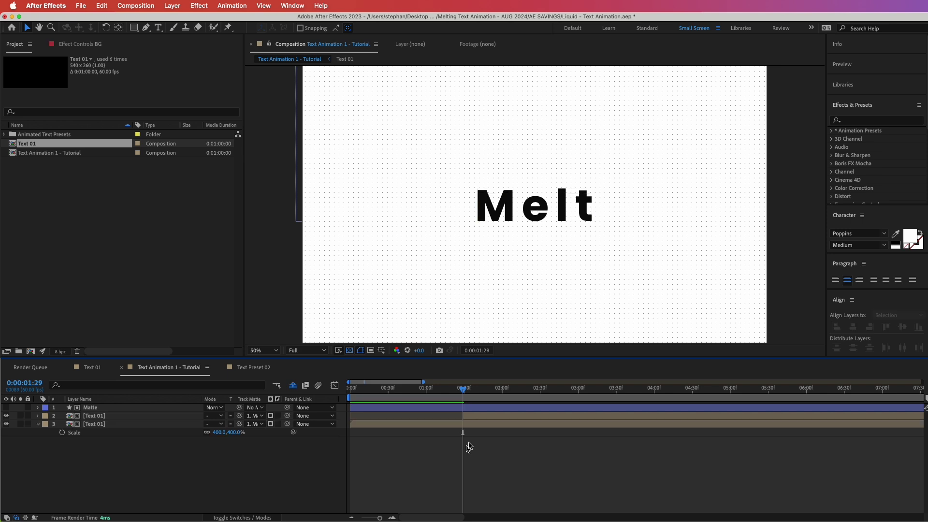
Step: Invert the track matte of the trimmed upper Text 01 layer and preview the melting motion
{"action": "left_click", "coordinate": [466, 416]}
{"action": "mouse_move", "coordinate": [463, 392]}
{"action": "left_mouse_down"}
{"action": "mouse_move", "coordinate": [512, 391]}
{"action": "mouse_move", "coordinate": [467, 396]}
{"action": "left_mouse_up"}
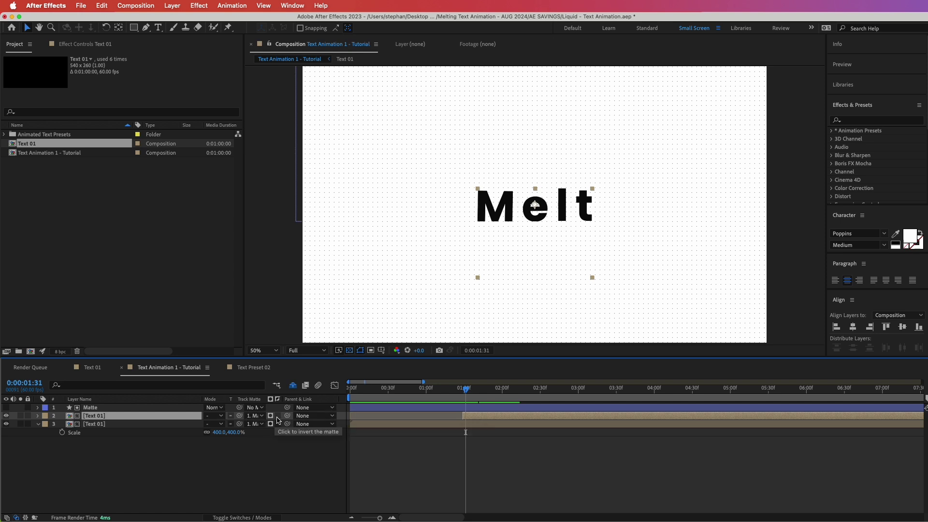
{"action": "left_click", "coordinate": [278, 419]}
{"action": "key", "text": "space"}
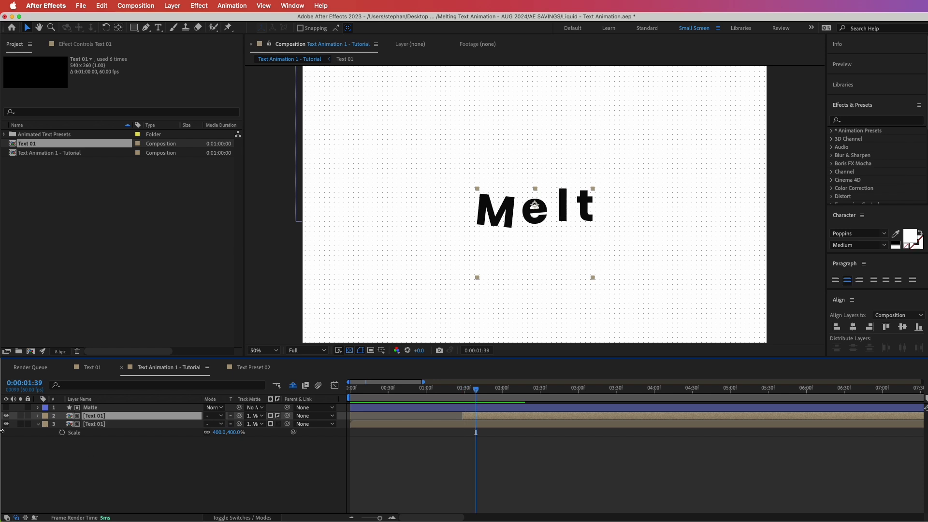
Step: Temporarily hide the lower Text 01 layer and scrub to 0:00:02:04 to examine the inverted-matte portion, ending with both layers shown at 0:00:01:40
{"action": "left_click", "coordinate": [6, 424]}
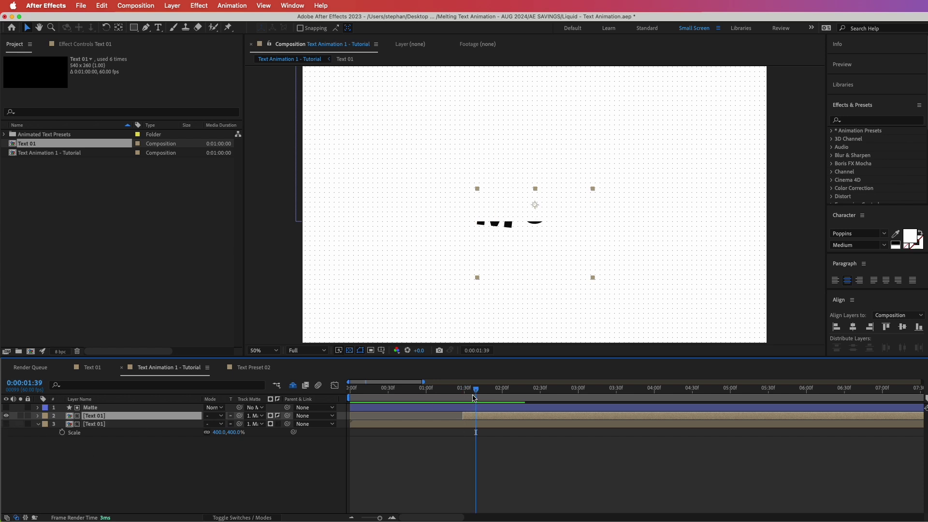
{"action": "left_click_drag", "start_coordinate": [474, 397], "coordinate": [507, 397]}
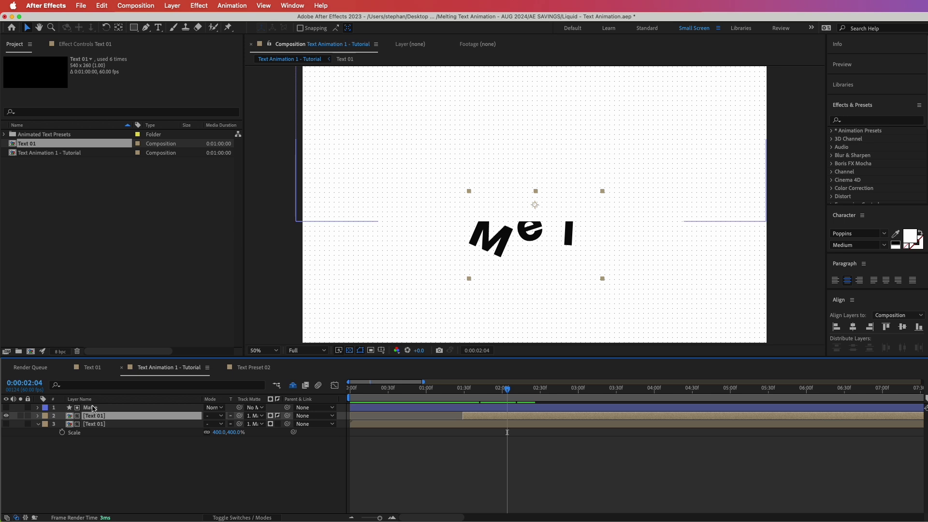
{"action": "left_click", "coordinate": [6, 425]}
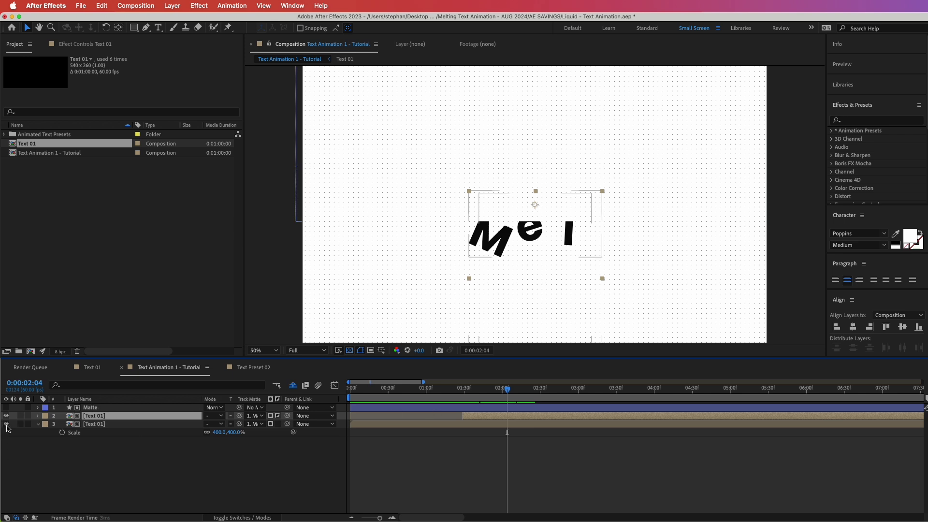
{"action": "left_click_drag", "start_coordinate": [493, 399], "coordinate": [477, 399]}
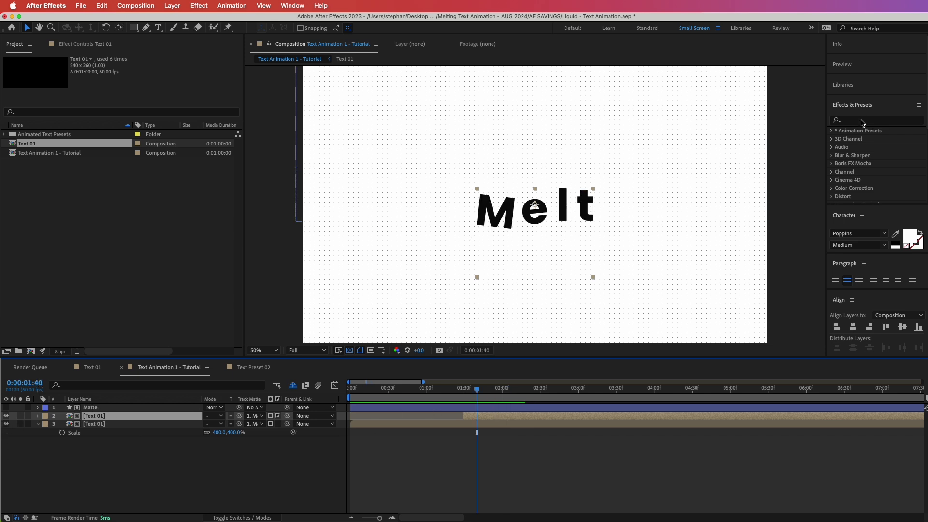
Step: Apply the Fast Box Blur effect to the upper Text 01 layer
{"action": "left_click", "coordinate": [861, 120]}
{"action": "type", "text": "f"}
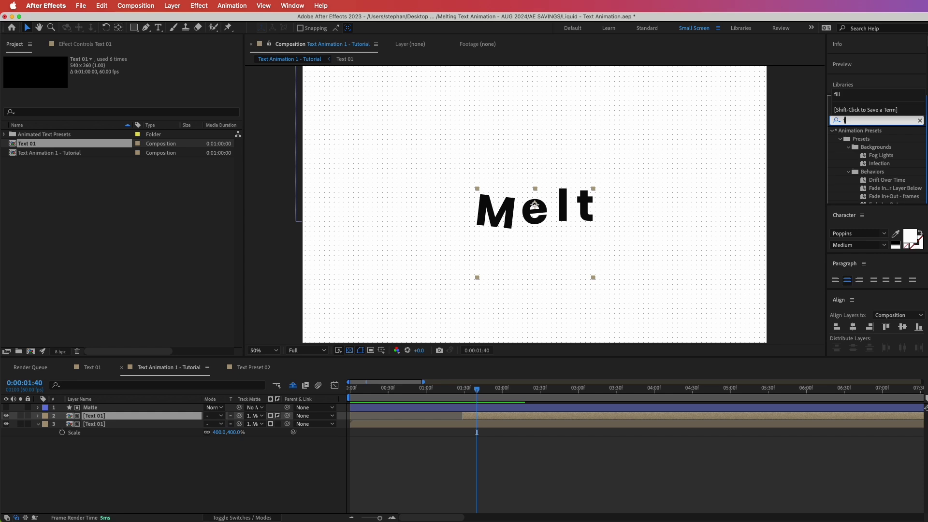
{"action": "type", "text": "ast box"}
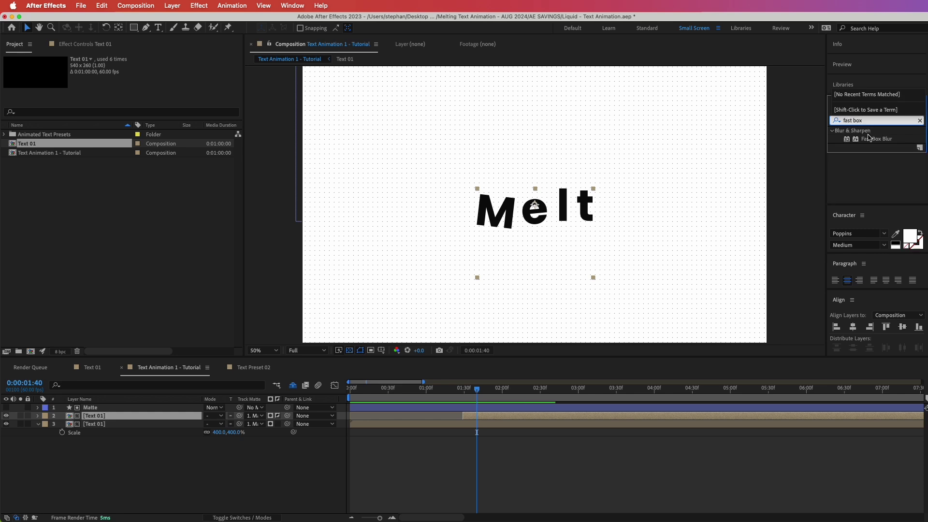
{"action": "left_click_drag", "start_coordinate": [877, 139], "coordinate": [503, 419]}
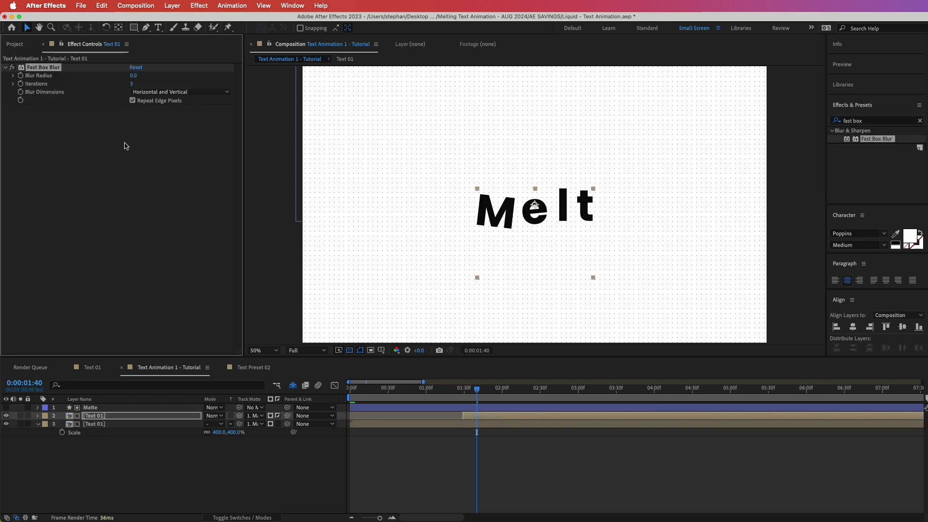
Step: Set the Fast Box Blur to Horizontal dimensions with a Blur Radius of 50 and preview it
{"action": "left_click", "coordinate": [137, 93]}
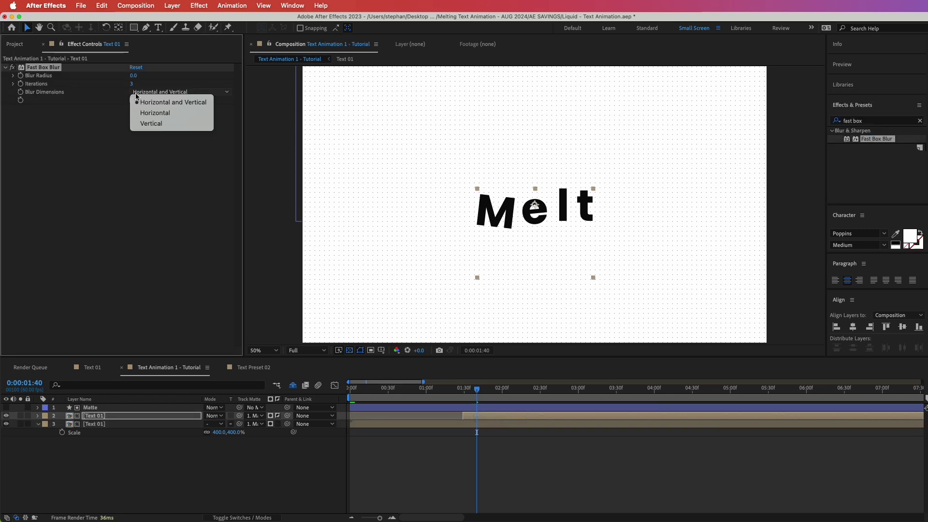
{"action": "left_click", "coordinate": [155, 113]}
{"action": "left_click", "coordinate": [134, 76]}
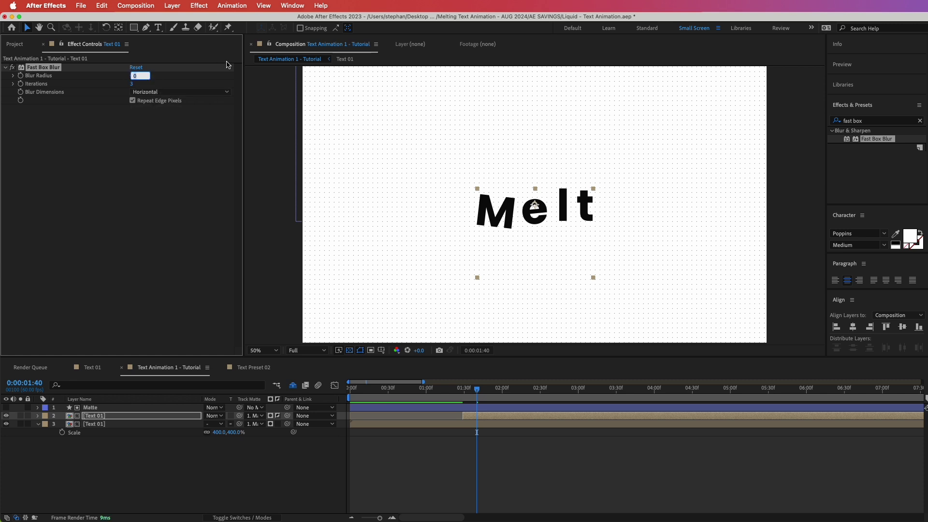
{"action": "type", "text": "50"}
{"action": "key", "text": "Return"}
{"action": "key", "text": "space"}
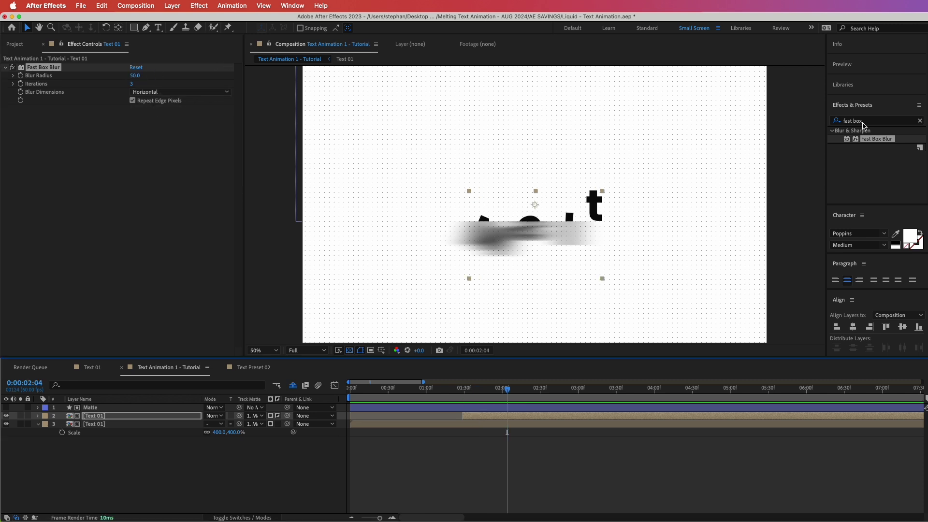
Step: Apply the Color Correction Curves effect to the upper Text 01 layer
{"action": "left_click", "coordinate": [863, 123]}
{"action": "type", "text": "curves"}
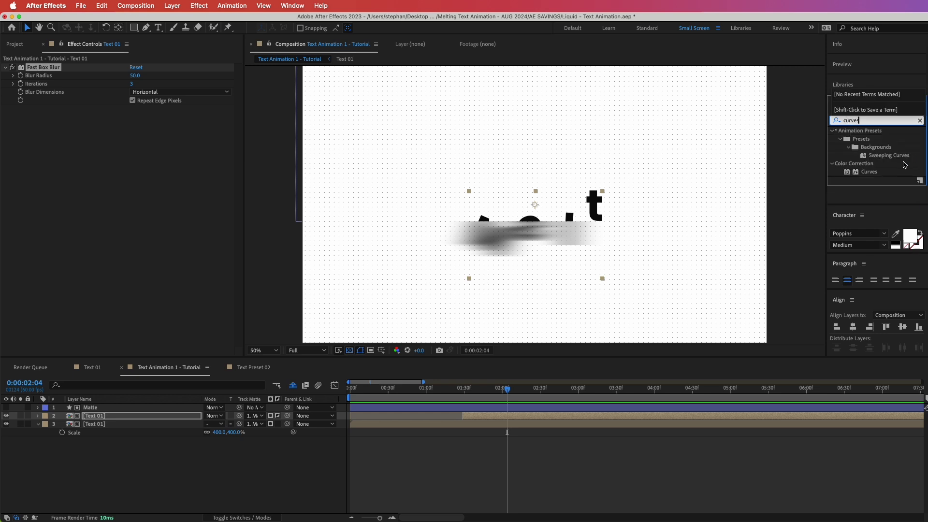
{"action": "left_click_drag", "start_coordinate": [877, 174], "coordinate": [600, 417]}
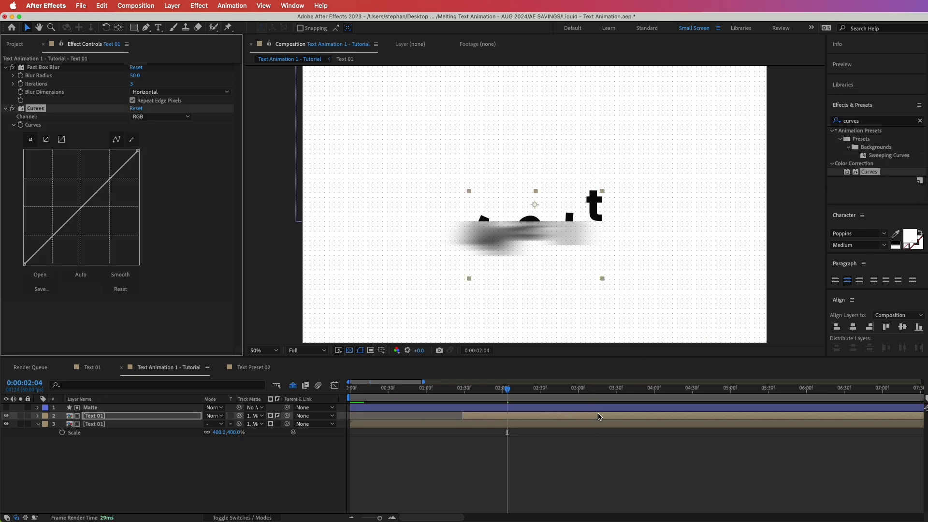
Step: Set the Curves channel to Alpha, pull the lower part of the curve steeply upward to sharpen the blurred text, and preview it
{"action": "left_click", "coordinate": [145, 117]}
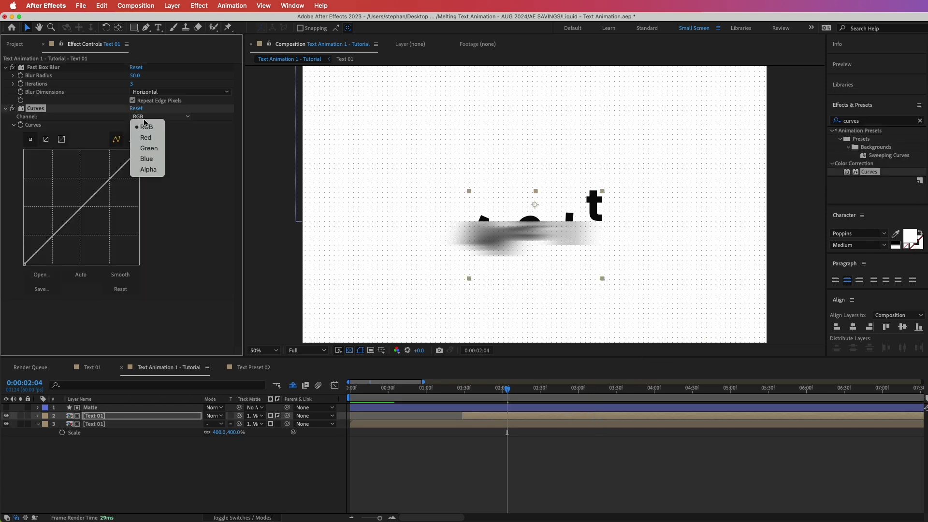
{"action": "left_click", "coordinate": [143, 170]}
{"action": "left_click_drag", "start_coordinate": [86, 203], "coordinate": [46, 180]}
{"action": "key", "text": "space"}
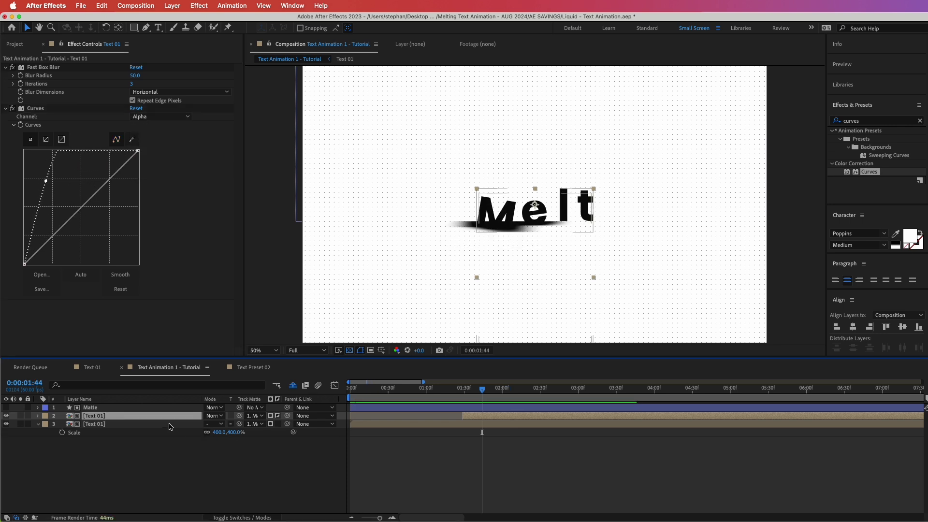
Step: Set the upper Text 01 layer's vertical scale to 180%, keeping its horizontal scale at 400%
{"action": "key", "text": "s"}
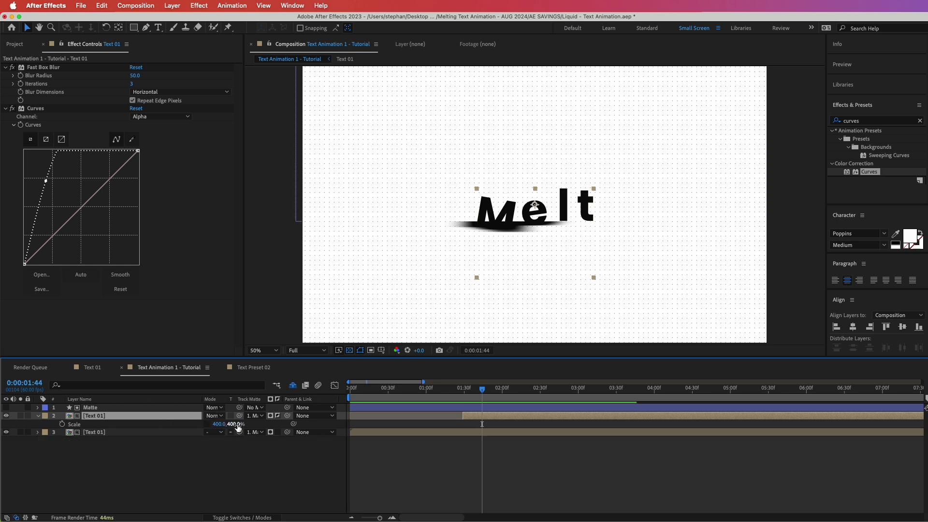
{"action": "left_click_drag", "start_coordinate": [238, 428], "coordinate": [234, 427]}
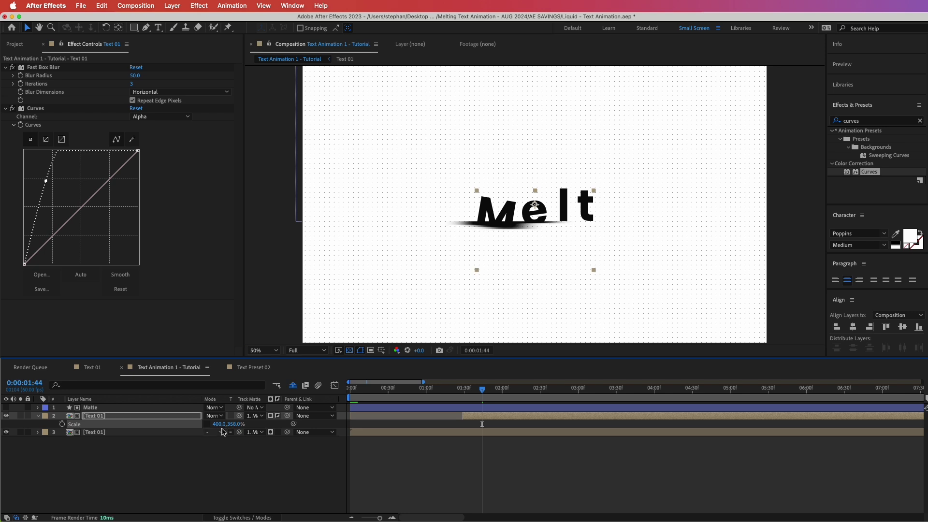
{"action": "left_click", "coordinate": [234, 426]}
{"action": "type", "text": "180"}
{"action": "key", "text": "Return"}
Step: Move the upper Text 01 layer down about 50 pixels and check the text base at 0:00:01:38
{"action": "key", "text": "shift+Down"}
{"action": "key", "text": "shift+Down"}
{"action": "key", "text": "shift+Down"}
{"action": "key", "text": "shift+Down"}
{"action": "key", "text": "shift+Down"}
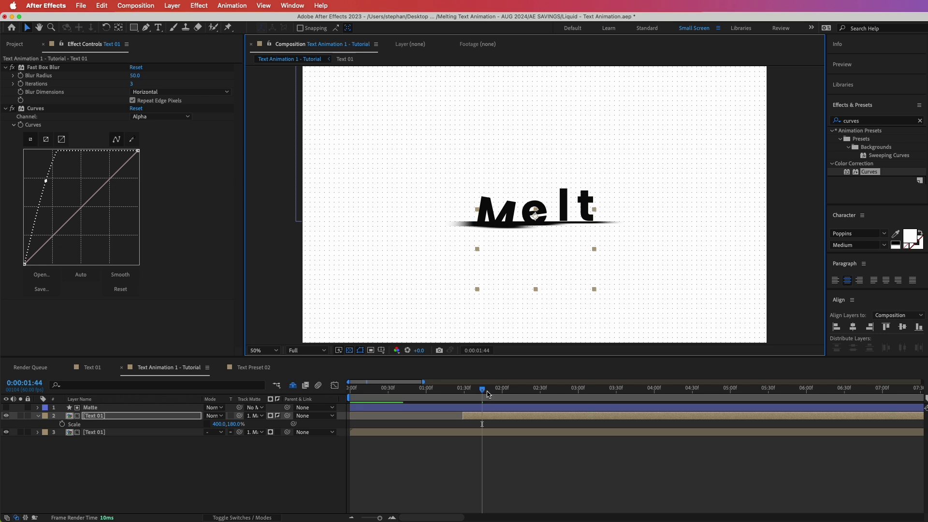
{"action": "left_click_drag", "start_coordinate": [482, 389], "coordinate": [474, 411]}
{"action": "key", "text": "slash"}
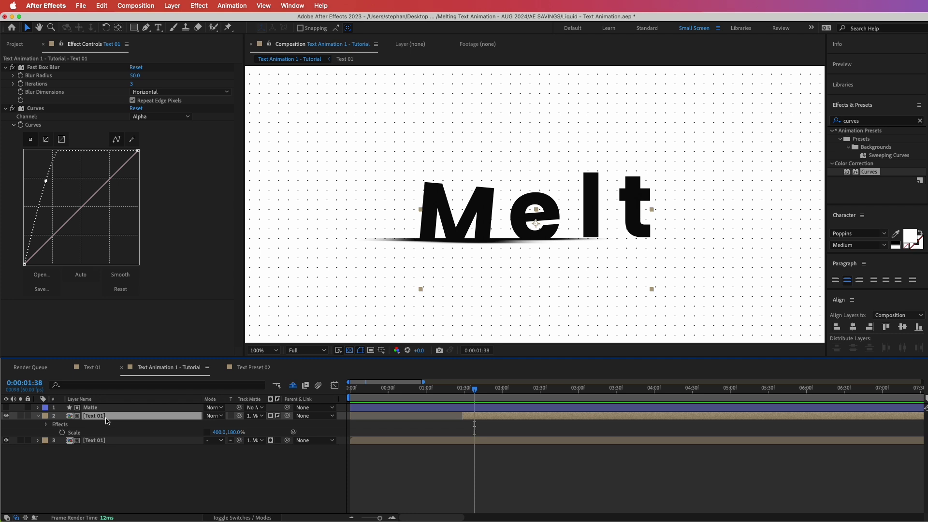
Step: Rename the upper Text 01 layer as Puddle 1
{"action": "key", "text": "Return"}
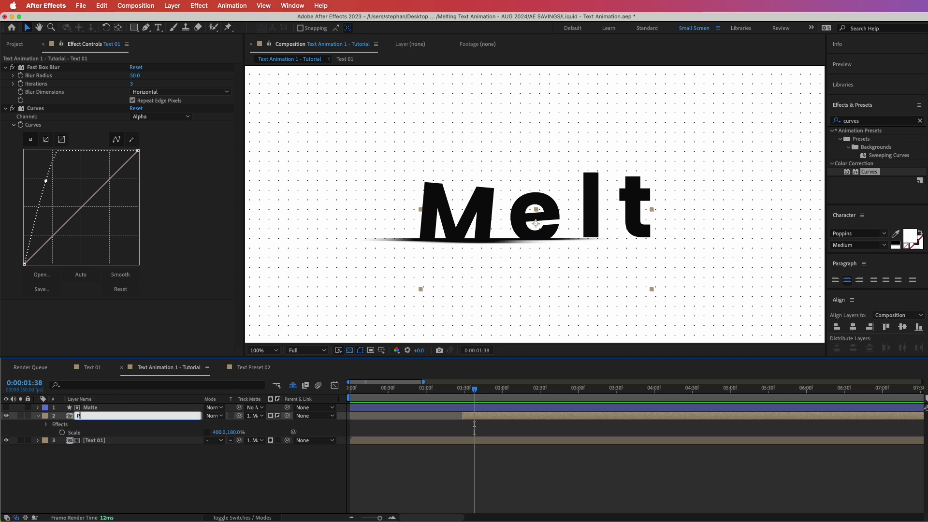
{"action": "type", "text": "Puddle 1"}
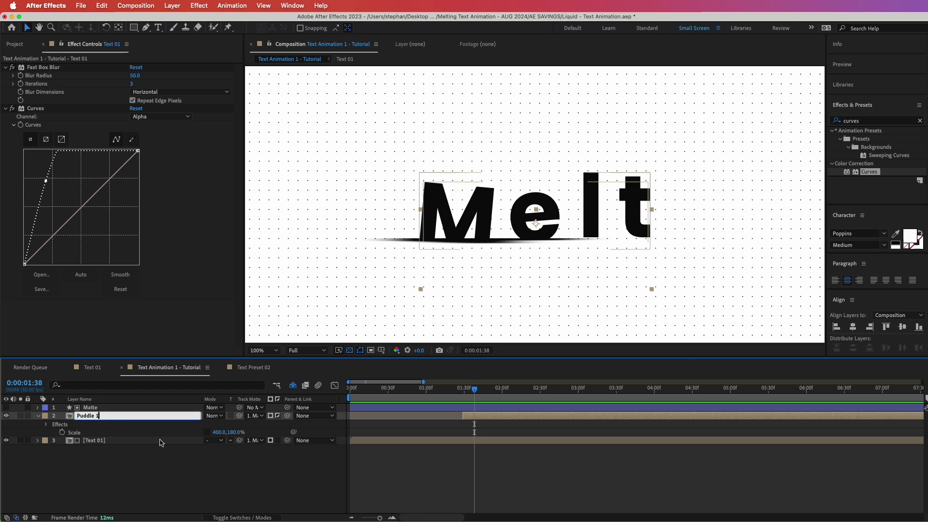
{"action": "key", "text": "Return"}
{"action": "left_click", "coordinate": [98, 419]}
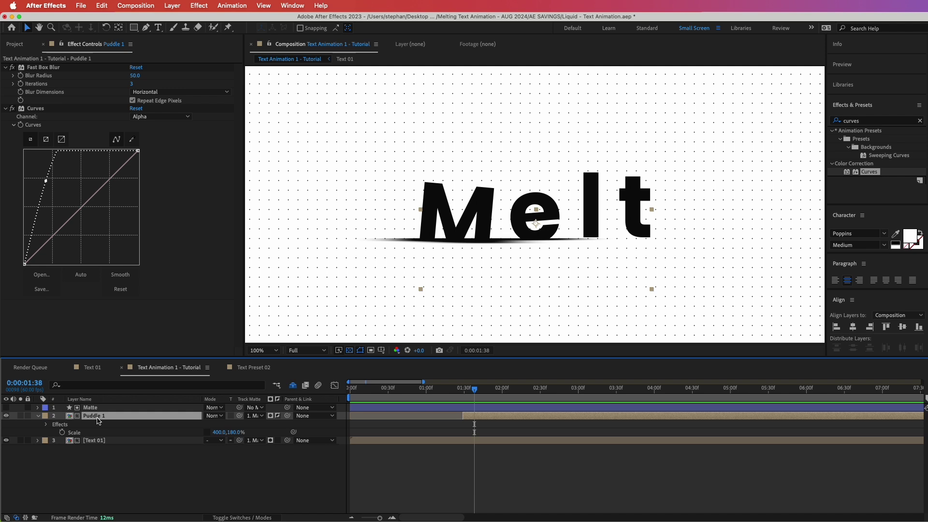
Step: Duplicate Puddle 1 and set the vertical scale of the copy, Puddle 2, to 300%
{"action": "key", "text": "super+d"}
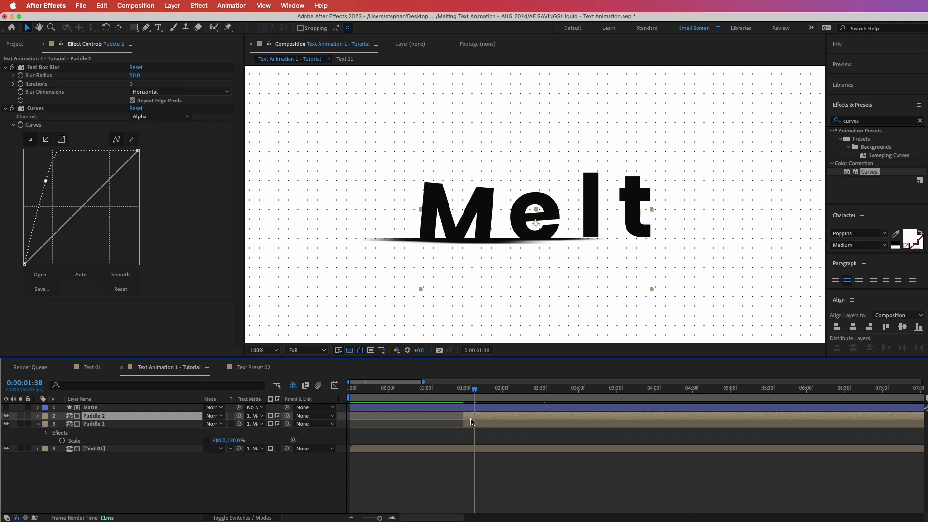
{"action": "key", "text": "s"}
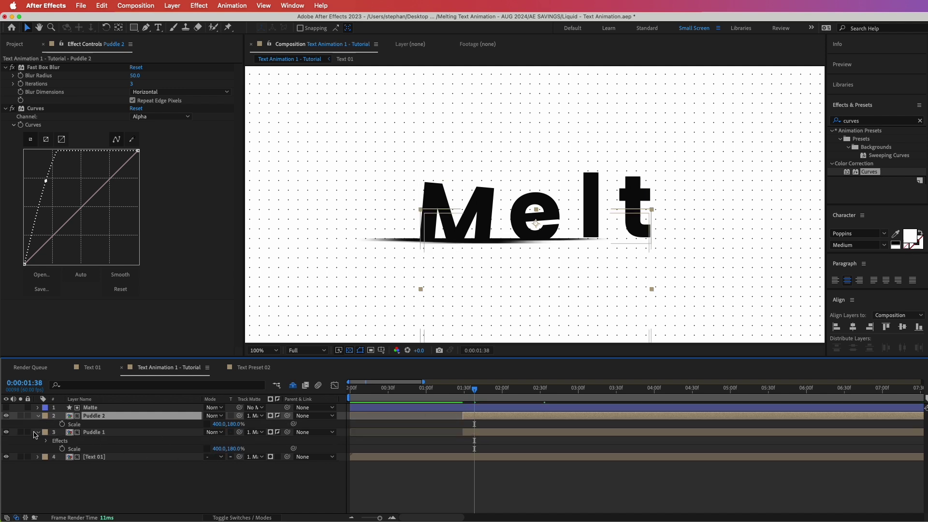
{"action": "left_click", "coordinate": [38, 433]}
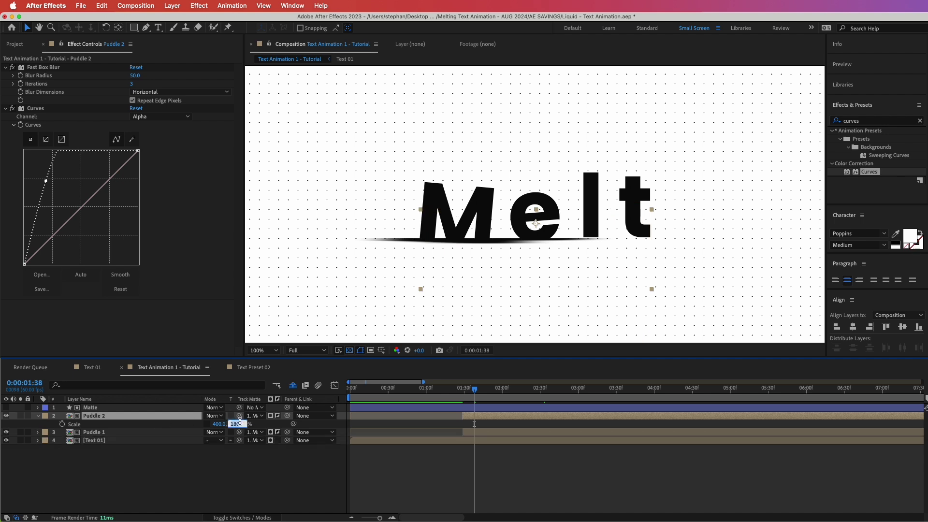
{"action": "key", "text": "Return"}
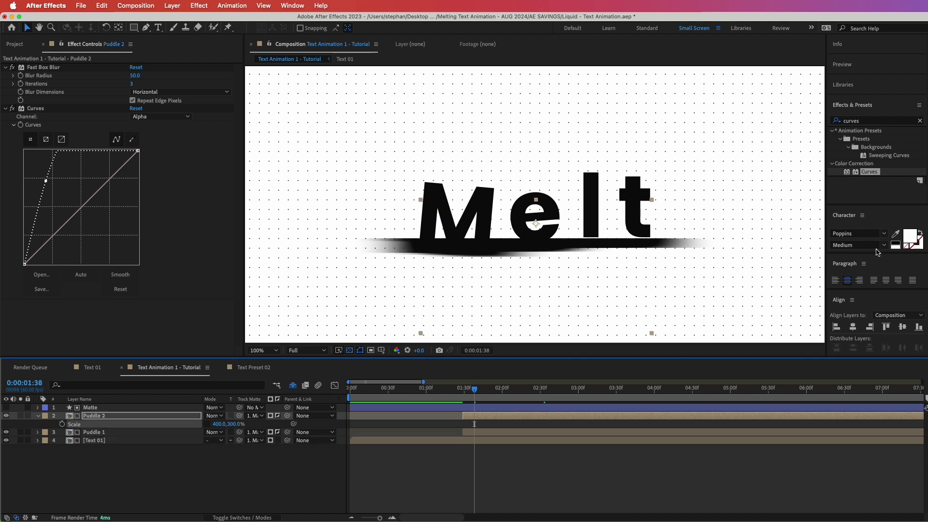
Step: Move Puddle 2 slightly upward and check the puddles frame by frame around 0:00:01:29 and in playback
{"action": "key", "text": "Page_Up"}
{"action": "key", "text": "Page_Up"}
{"action": "key", "text": "Page_Up"}
{"action": "key", "text": "Page_Up"}
{"action": "key", "text": "Page_Up"}
{"action": "key", "text": "Page_Up"}
{"action": "key", "text": "Page_Up"}
{"action": "key", "text": "Page_Up"}
{"action": "key", "text": "Page_Up"}
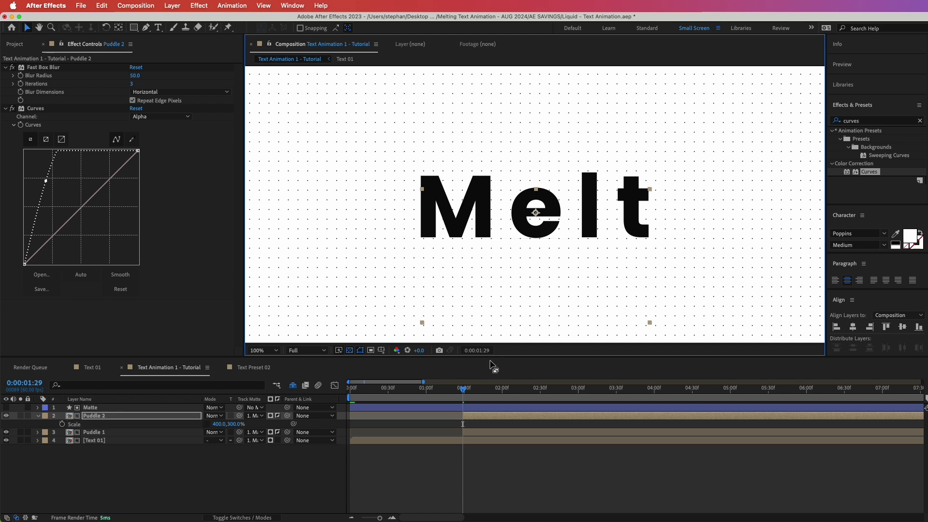
{"action": "key", "text": "Page_Down"}
{"action": "key", "text": "Page_Down"}
{"action": "key", "text": "space"}
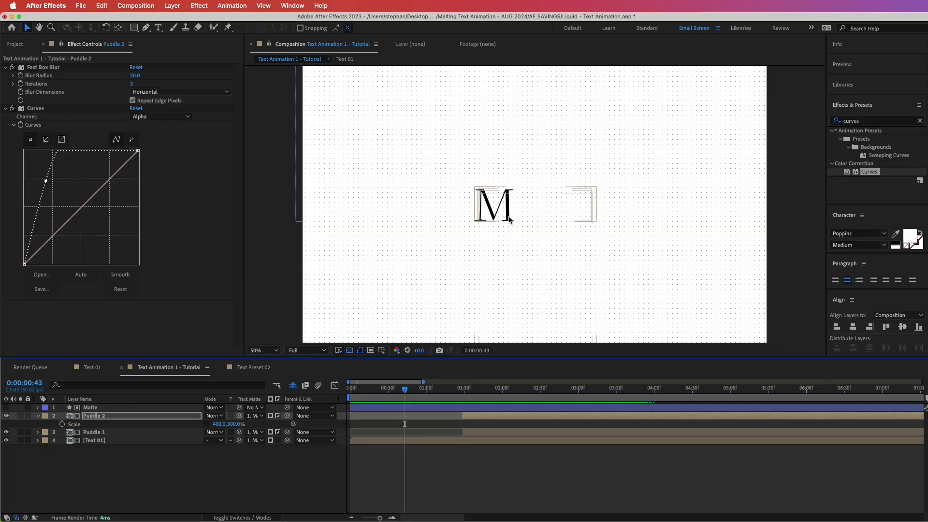
Step: Keyframe the Text 01 layer's Position at 960, 1168 at the composition start and at 960, 960 at 0:00:01:36
{"action": "key", "text": "Home"}
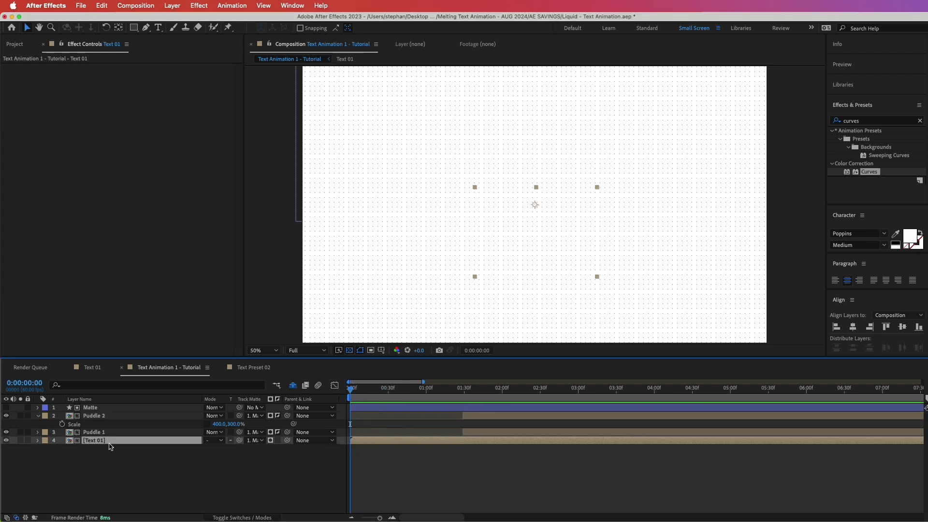
{"action": "key", "text": "p"}
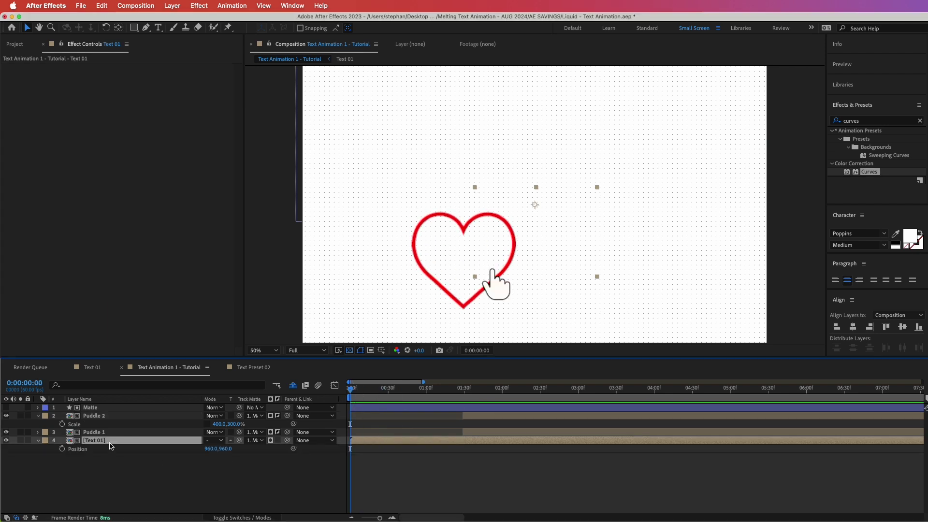
{"action": "left_click", "coordinate": [63, 449]}
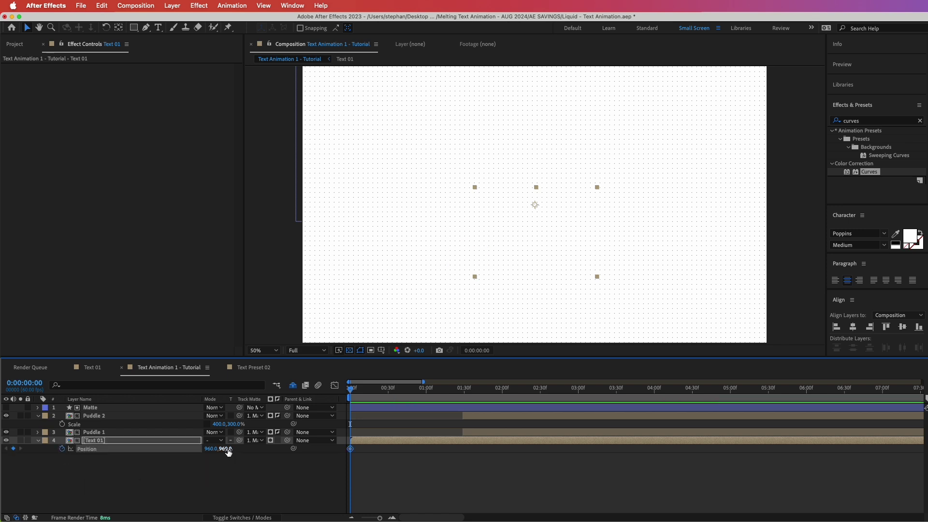
{"action": "left_click_drag", "start_coordinate": [228, 452], "coordinate": [335, 442]}
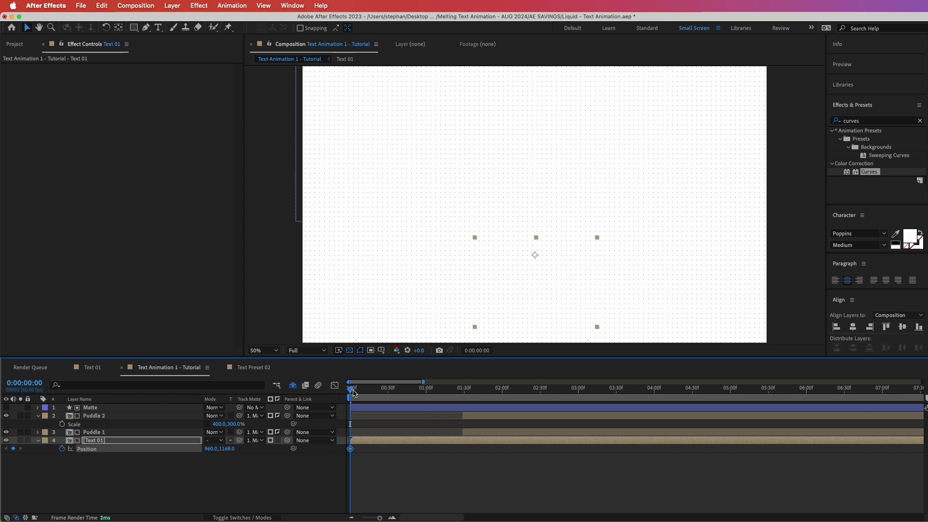
{"action": "left_click_drag", "start_coordinate": [353, 393], "coordinate": [471, 393]}
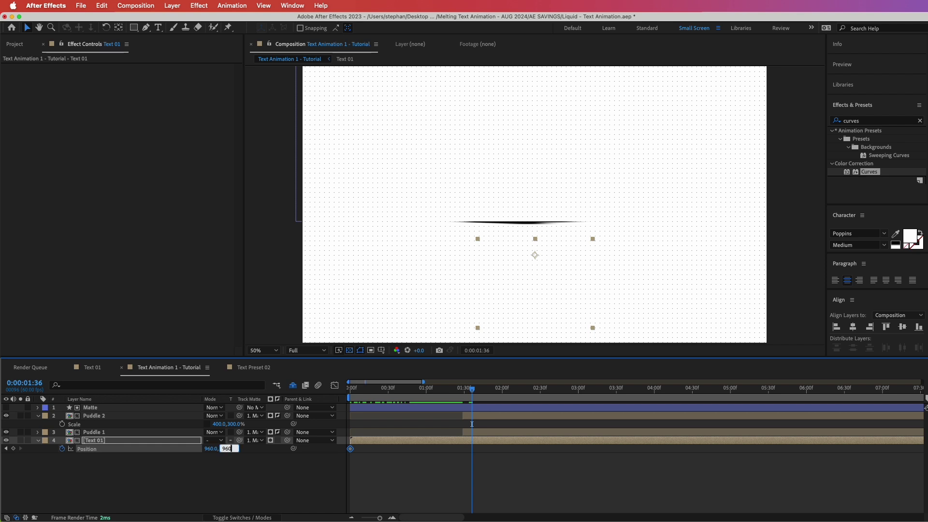
{"action": "key", "text": "Return"}
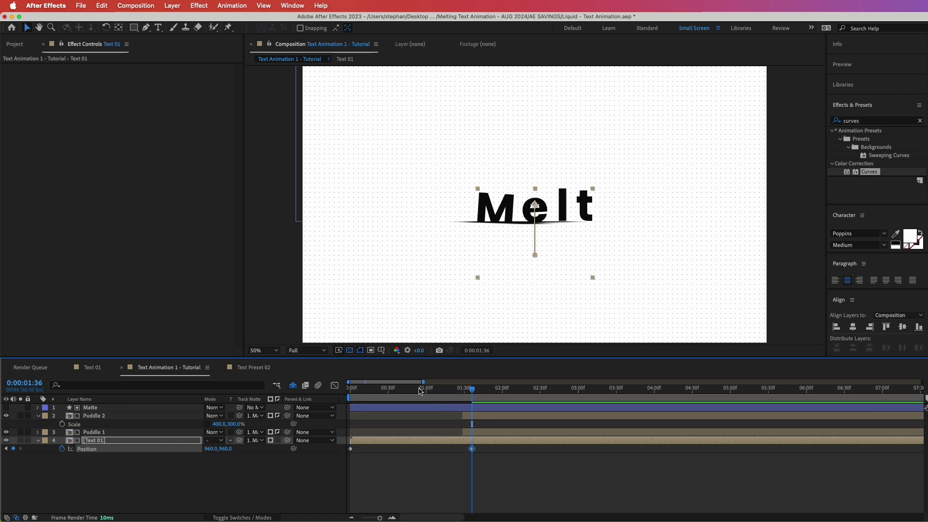
Step: Add a Text 01 Position keyframe at 0:00:00:46 that raises the text to 960, 586.3
{"action": "mouse_move", "coordinate": [420, 390]}
{"action": "left_mouse_down"}
{"action": "mouse_move", "coordinate": [397, 390]}
{"action": "mouse_move", "coordinate": [437, 389]}
{"action": "mouse_move", "coordinate": [408, 389]}
{"action": "left_mouse_up"}
{"action": "left_click_drag", "start_coordinate": [227, 448], "coordinate": [2, 496]}
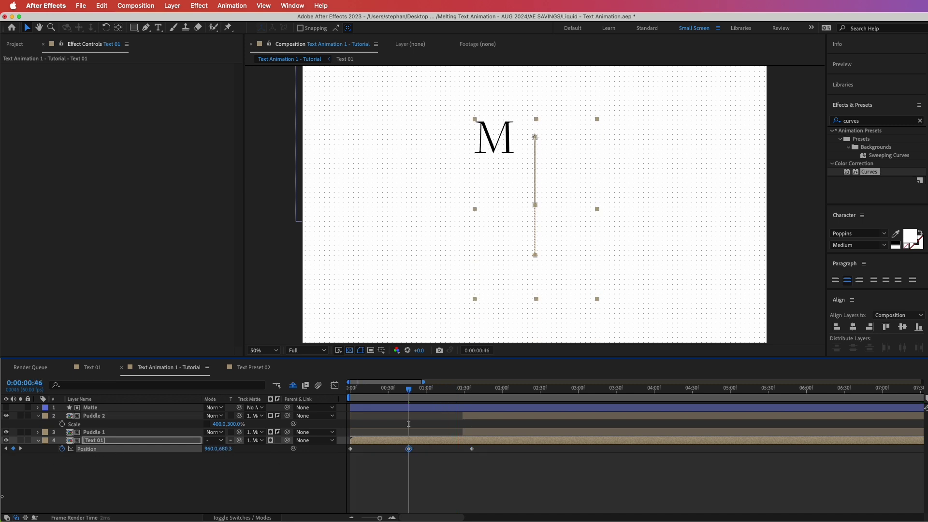
{"action": "left_click_drag", "start_coordinate": [226, 448], "coordinate": [145, 469]}
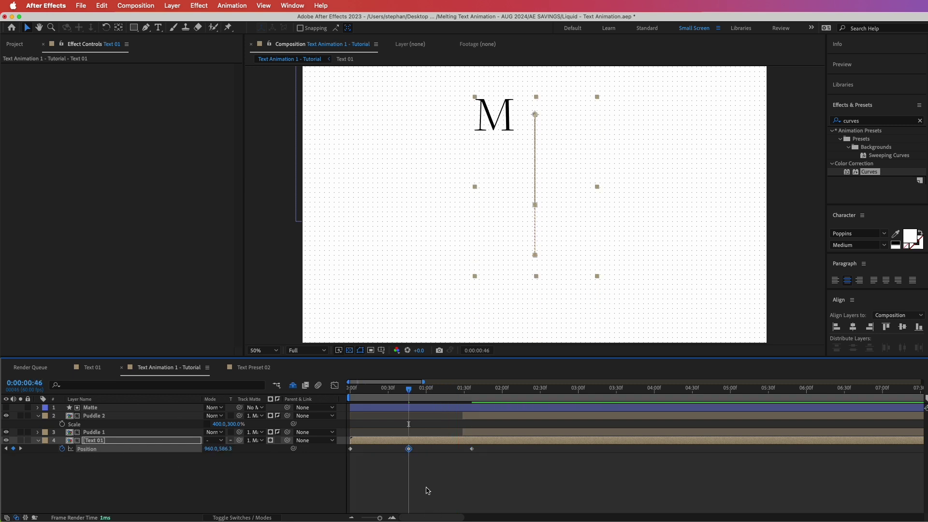
Step: Easy-ease all three Text 01 Position keyframes in the speed graph, reduce the first keyframe's outgoing influence, and preview the motion
{"action": "left_click", "coordinate": [335, 386]}
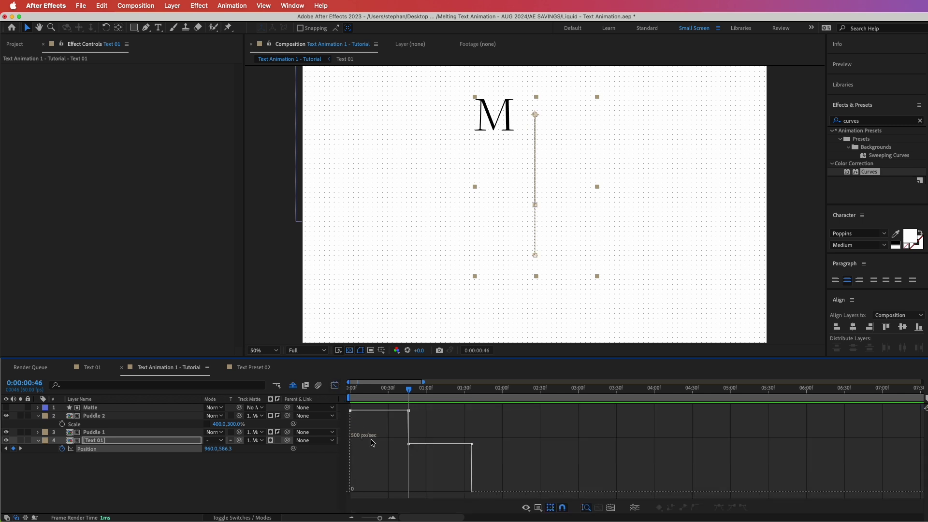
{"action": "left_click_drag", "start_coordinate": [503, 463], "coordinate": [348, 404]}
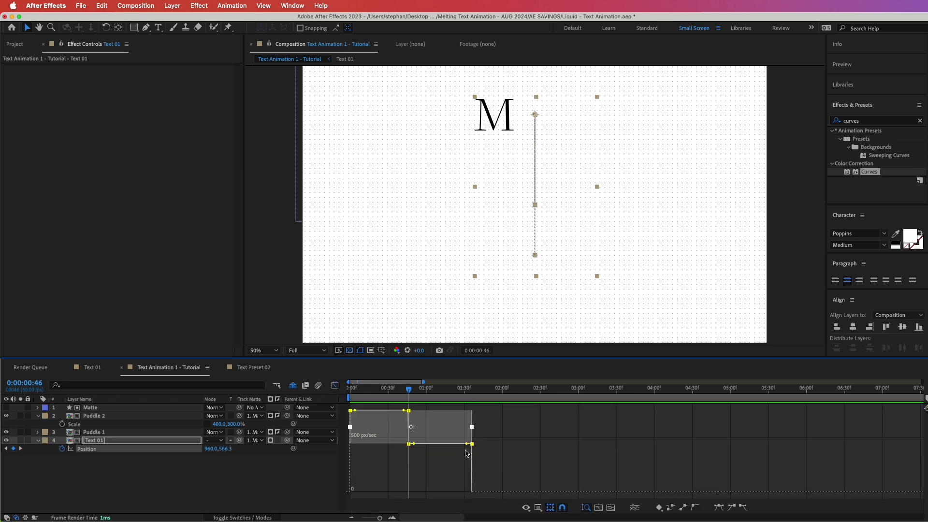
{"action": "key", "text": "F9"}
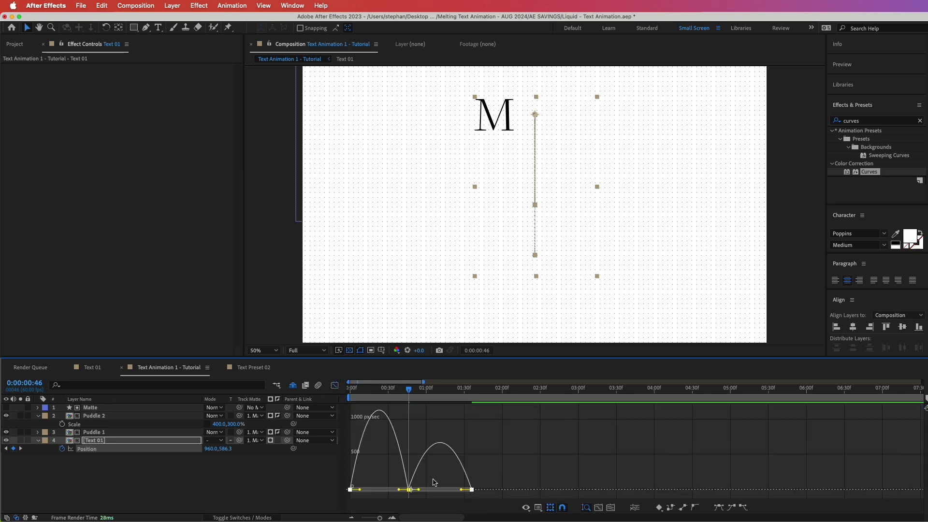
{"action": "left_click", "coordinate": [431, 480]}
{"action": "left_click_drag", "start_coordinate": [395, 477], "coordinate": [440, 493]}
{"action": "left_click_drag", "start_coordinate": [362, 492], "coordinate": [353, 492]}
{"action": "key", "text": "space"}
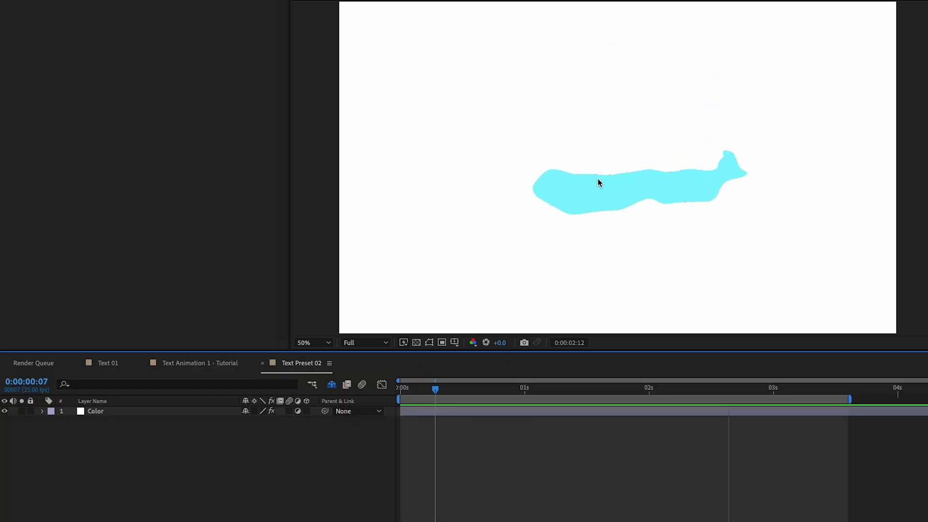
Step: Stop the Text Preset 02 preview, return to Text Animation 1 - Tutorial, and duplicate the Matte layer
{"action": "key", "text": "space"}
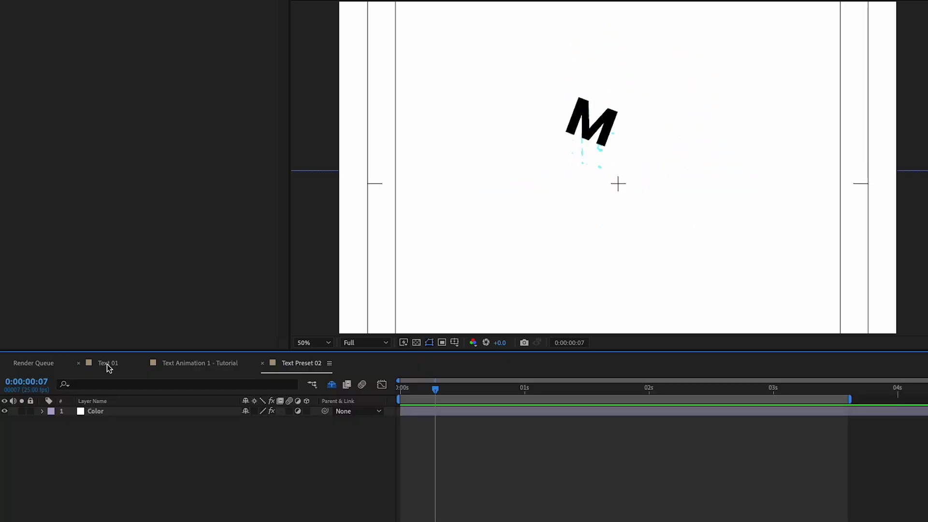
{"action": "left_click", "coordinate": [213, 369]}
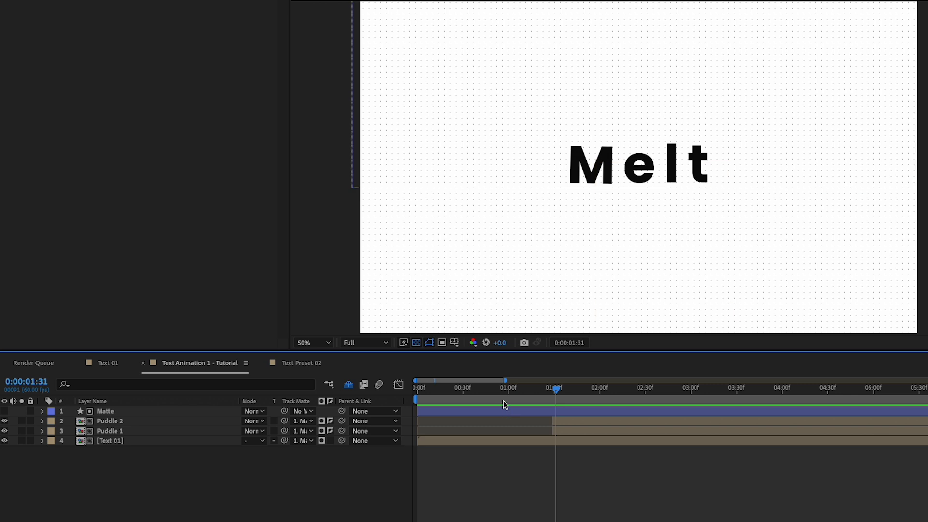
{"action": "left_click", "coordinate": [97, 413]}
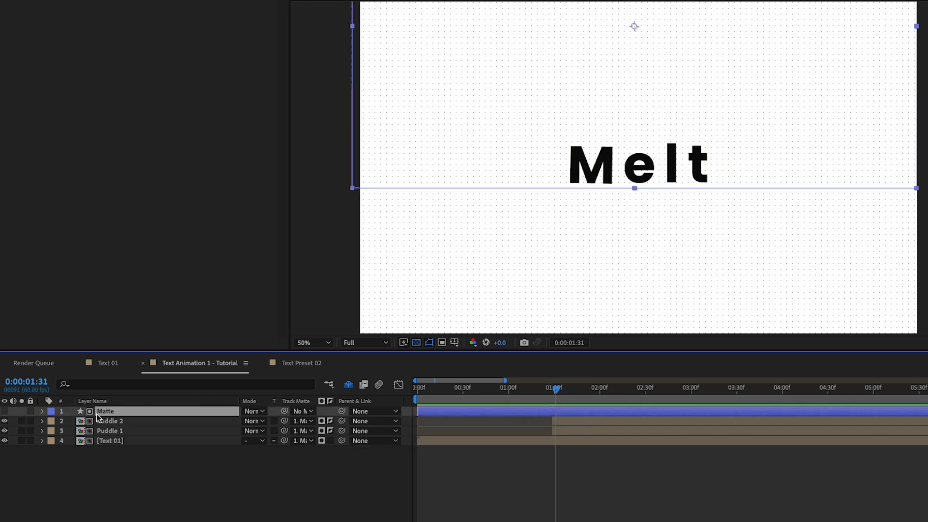
{"action": "key", "text": "ctrl+d"}
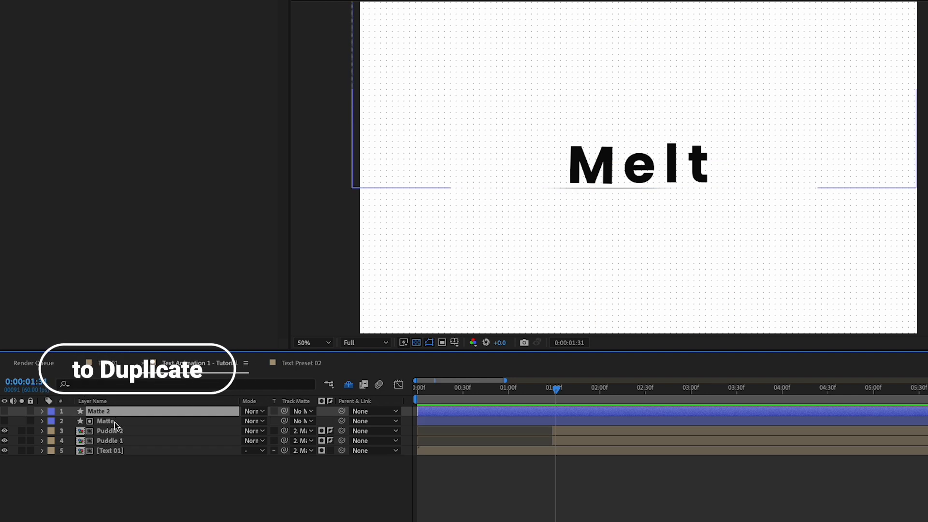
Step: Pre-compose the Matte, Puddle 2, Puddle 1 and Text 01 layers with all attributes into a new composition named Animation
{"action": "left_click", "coordinate": [115, 422]}
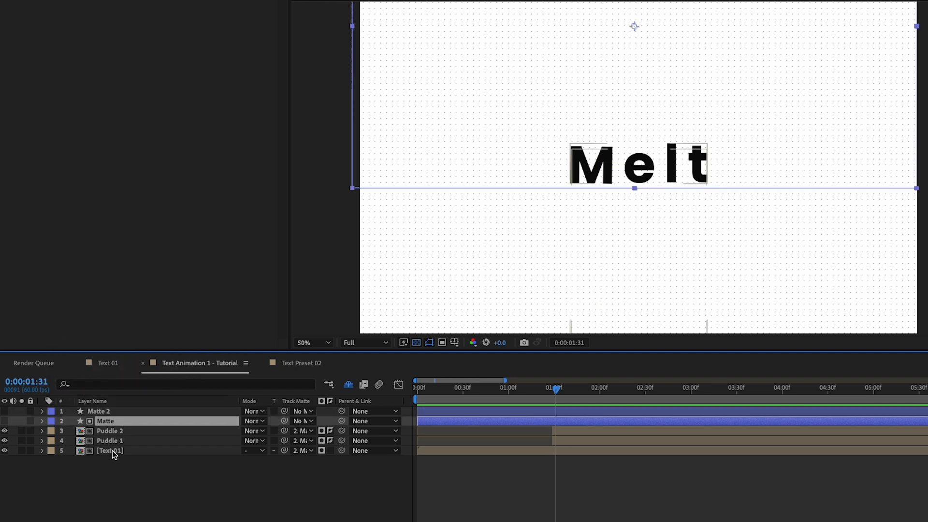
{"action": "left_click", "coordinate": [113, 453], "text": "shift"}
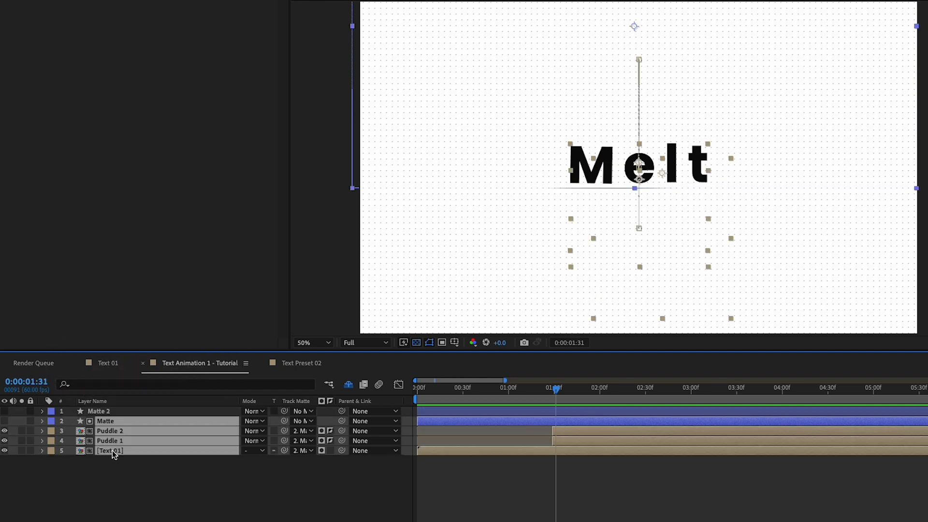
{"action": "right_click", "coordinate": [140, 432]}
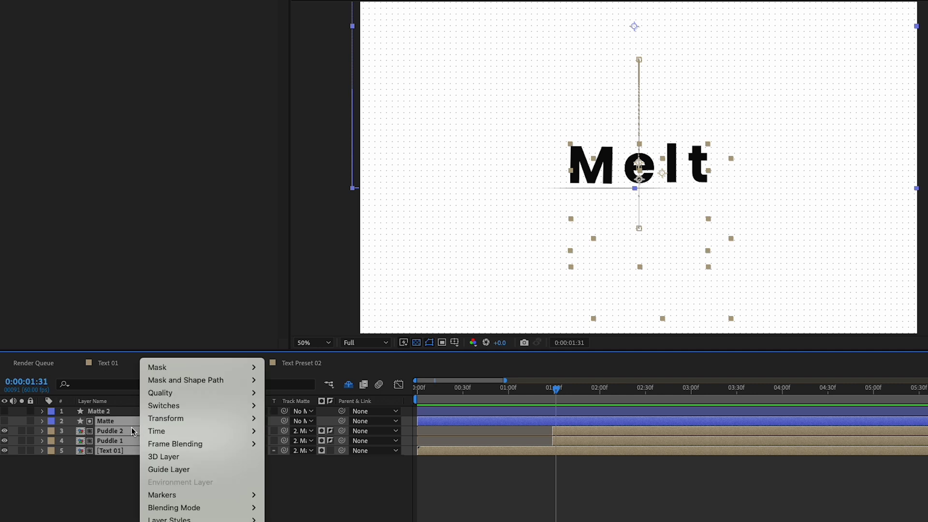
{"action": "key", "text": "super+shift+c"}
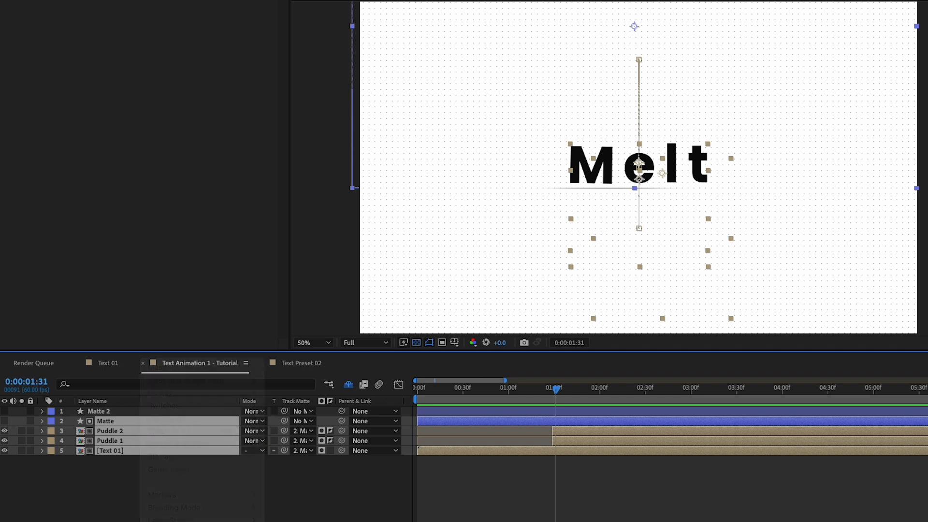
{"action": "type", "text": "Animation"}
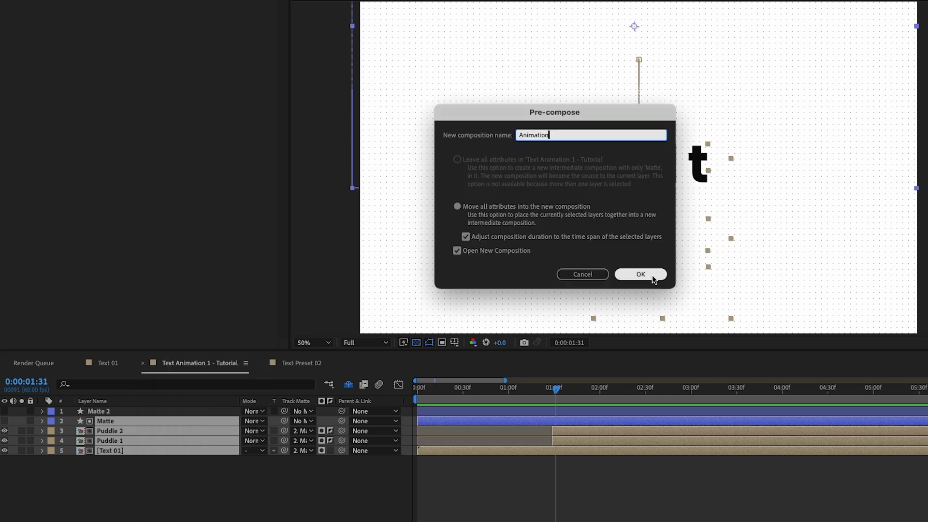
{"action": "left_click", "coordinate": [650, 274]}
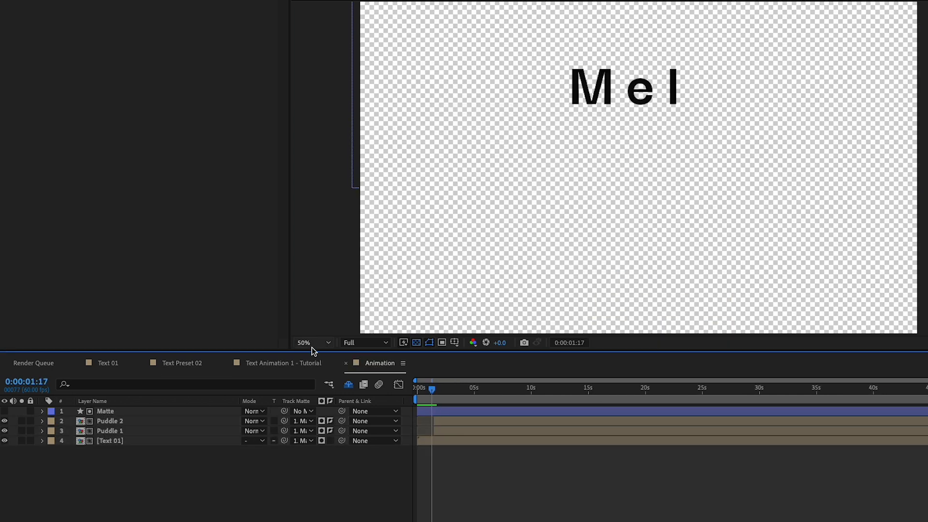
Step: Return to Text Animation 1 - Tutorial, duplicate the Animation layer and hide the upper copy
{"action": "left_click", "coordinate": [292, 365]}
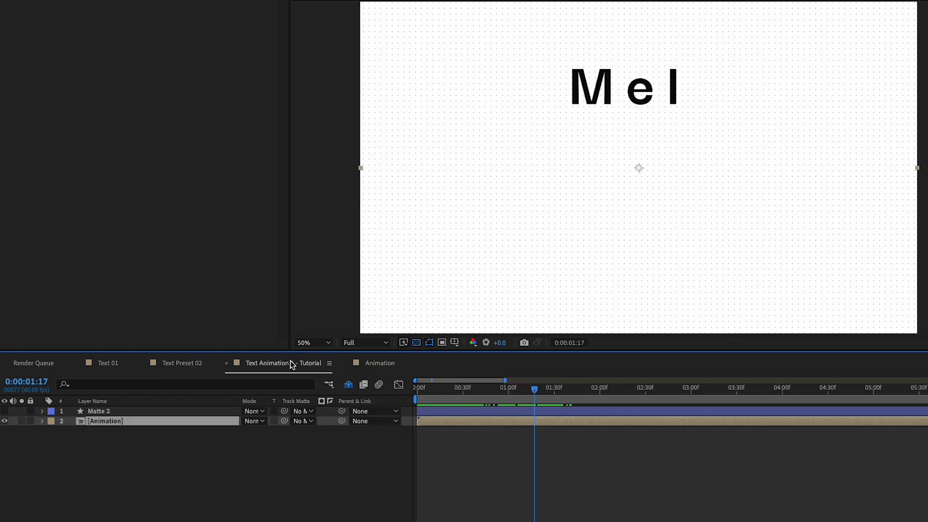
{"action": "key", "text": "space"}
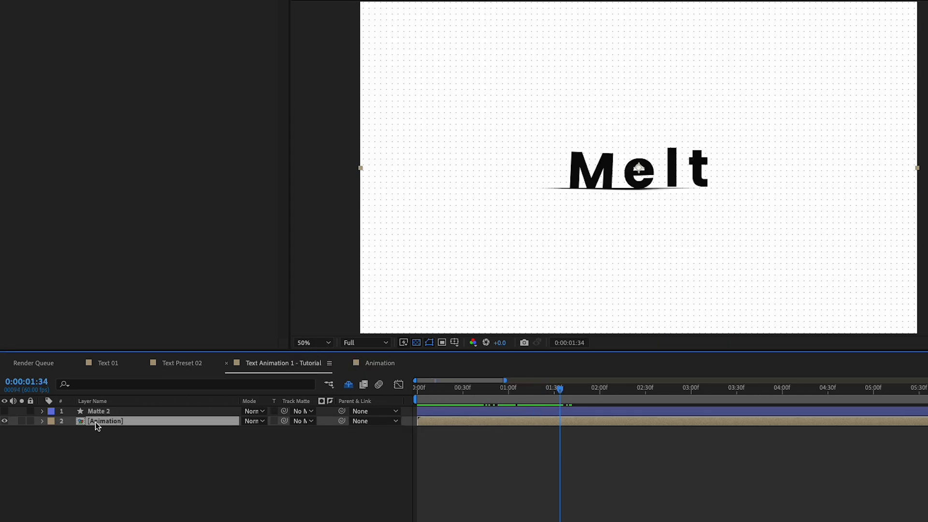
{"action": "key", "text": "ctrl+d"}
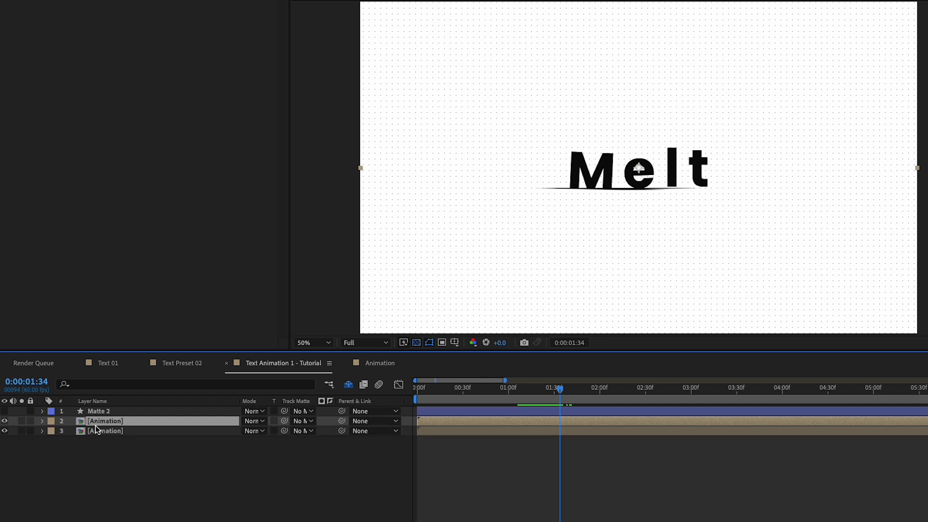
{"action": "left_click", "coordinate": [5, 421]}
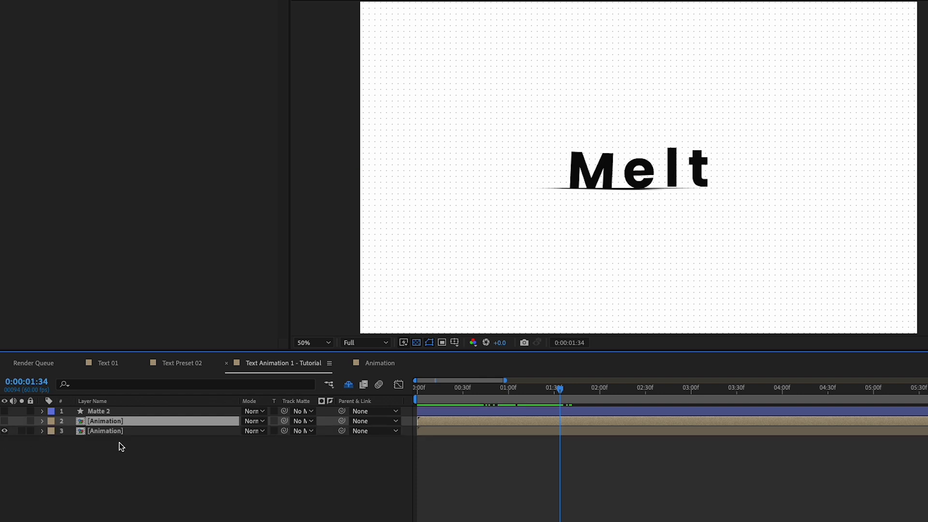
Step: Apply Curves to the lower Animation layer and raise its Alpha channel curve steeply near the shadow end
{"action": "left_click", "coordinate": [104, 431]}
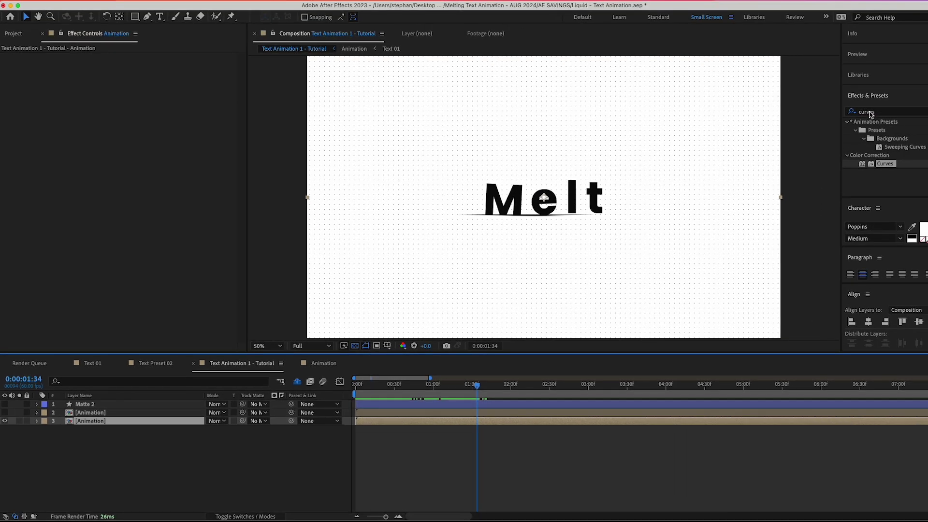
{"action": "left_click_drag", "start_coordinate": [884, 163], "coordinate": [155, 476]}
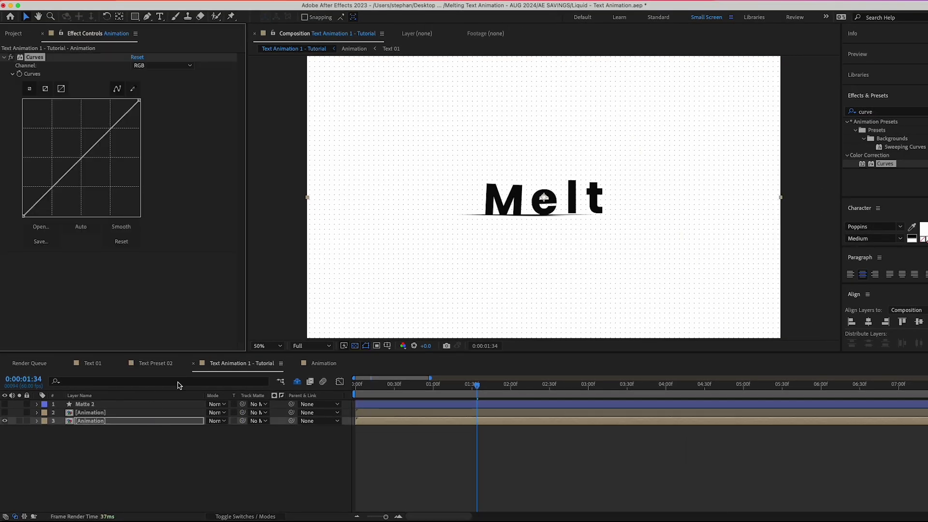
{"action": "key", "text": "space"}
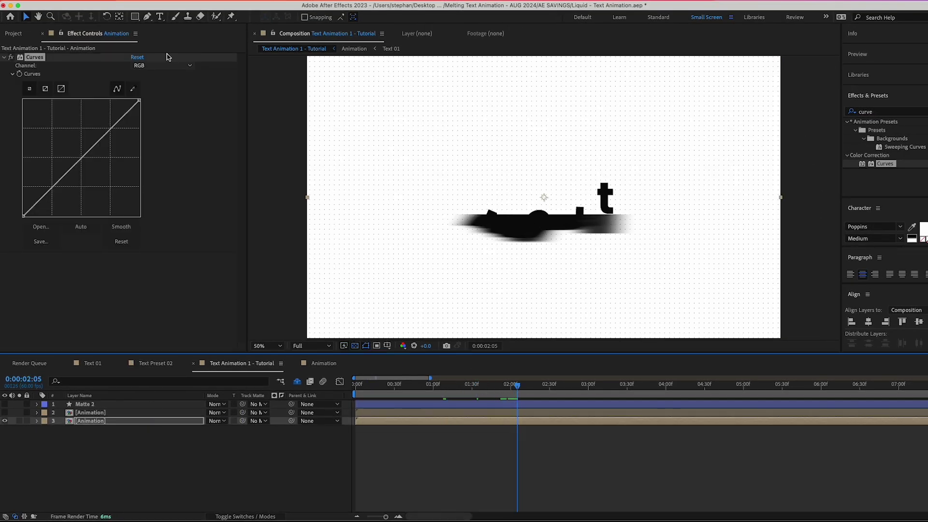
{"action": "left_click", "coordinate": [145, 65]}
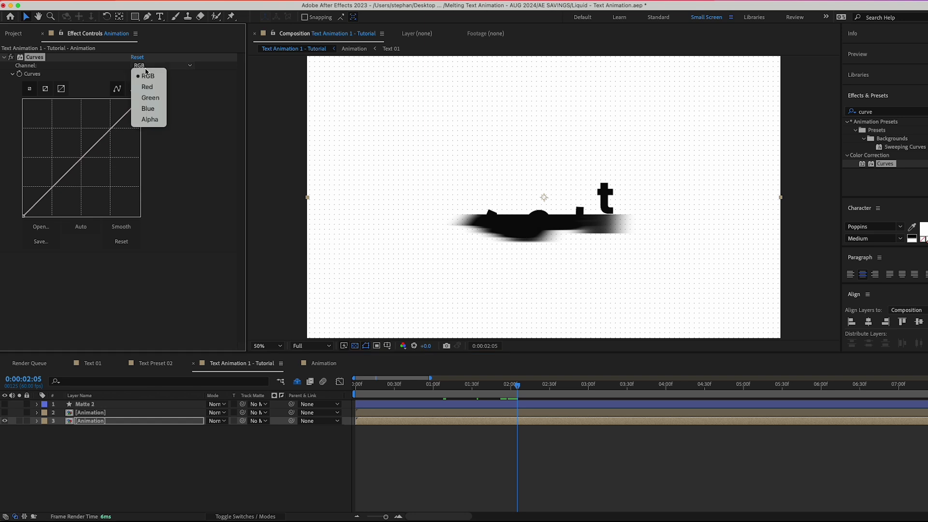
{"action": "left_click", "coordinate": [149, 119]}
{"action": "left_click_drag", "start_coordinate": [83, 155], "coordinate": [29, 113]}
Step: Add Simple Choker to the lower Animation layer and set its Choke Matte to 8
{"action": "left_click", "coordinate": [875, 112]}
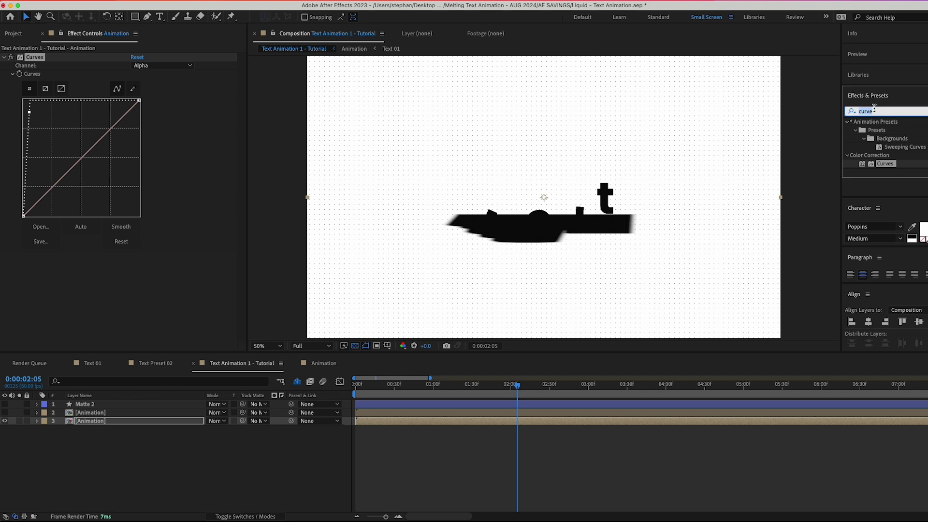
{"action": "type", "text": "simple"}
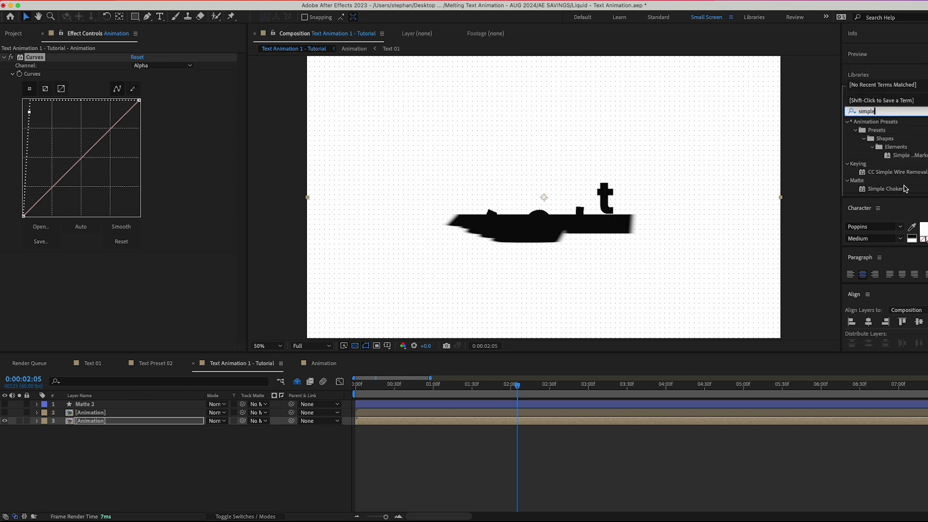
{"action": "left_click_drag", "start_coordinate": [905, 188], "coordinate": [120, 320]}
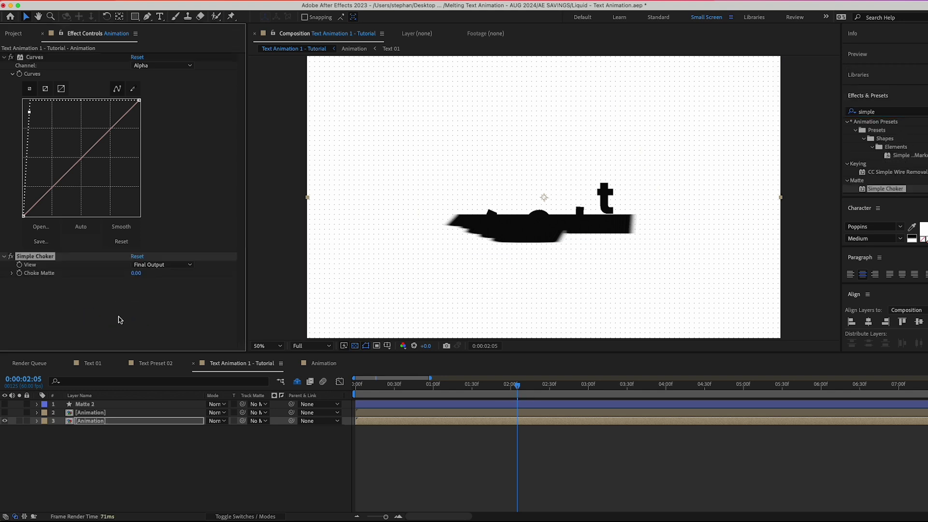
{"action": "left_click", "coordinate": [133, 275]}
{"action": "key", "text": "Return"}
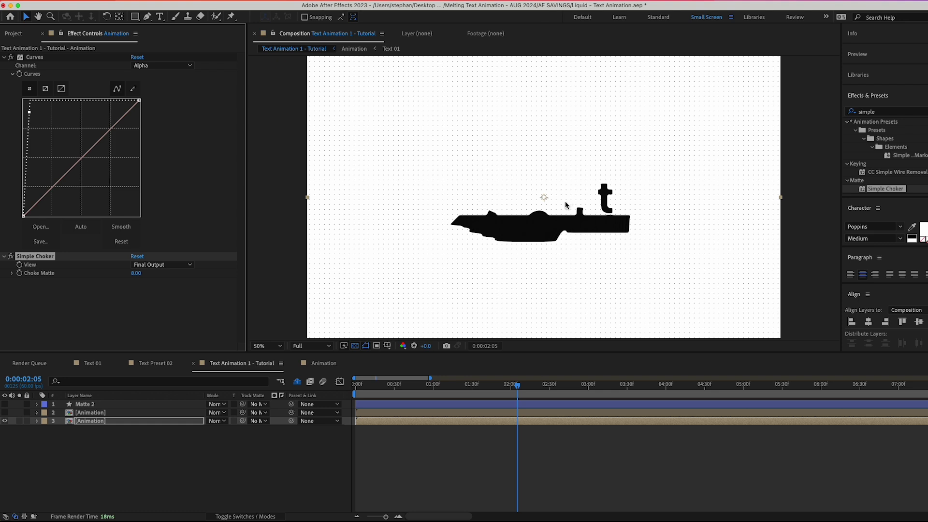
Step: Move to 0:00:01:30, duplicate the choked Animation layer and rename the upper copy Simple Choker
{"action": "left_click_drag", "start_coordinate": [494, 384], "coordinate": [473, 391]}
{"action": "left_click", "coordinate": [90, 422]}
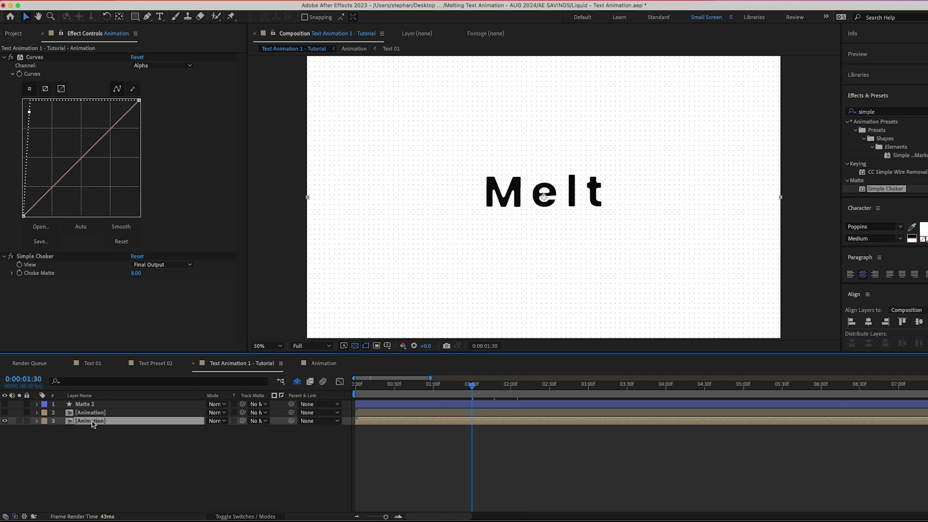
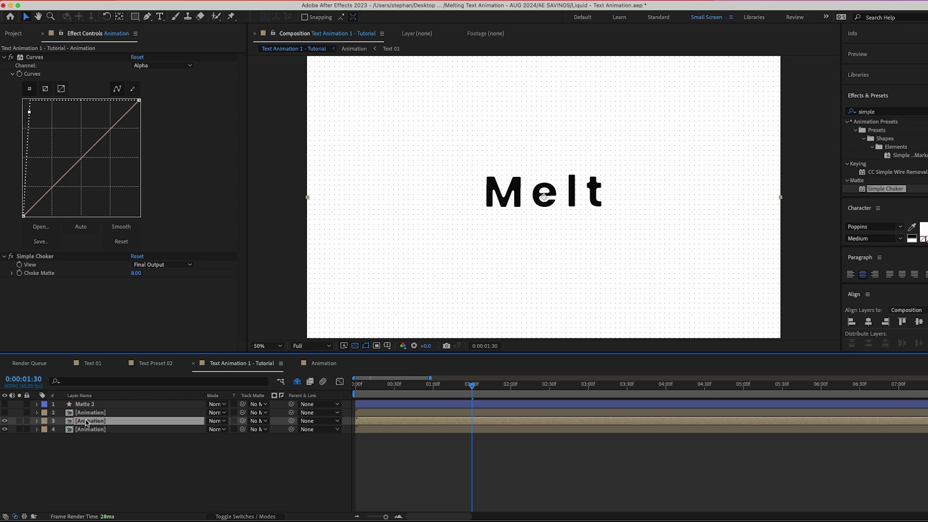
{"action": "key", "text": "Return"}
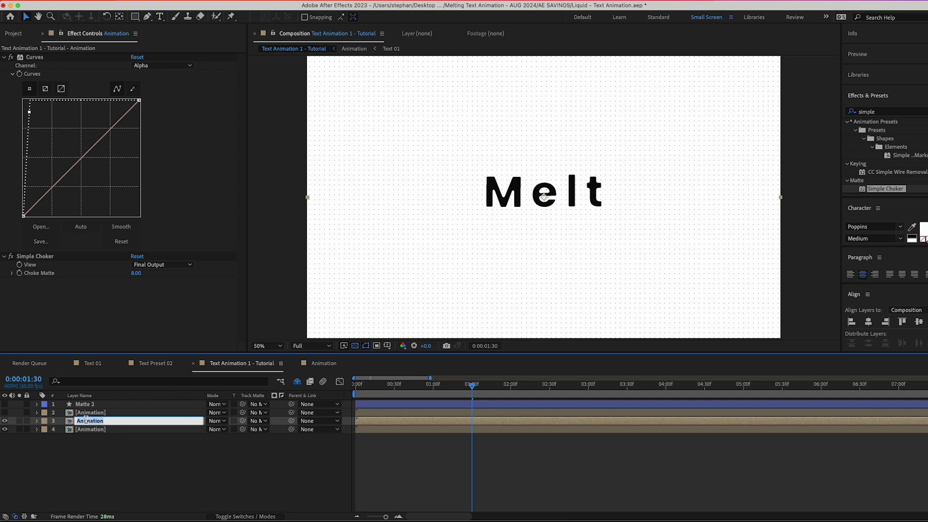
{"action": "type", "text": "Simple Choker"}
{"action": "key", "text": "Return"}
Step: Remove Simple Choker and Curves from the bottom Animation layer, and hide the Simple Choker layer
{"action": "left_click", "coordinate": [84, 431]}
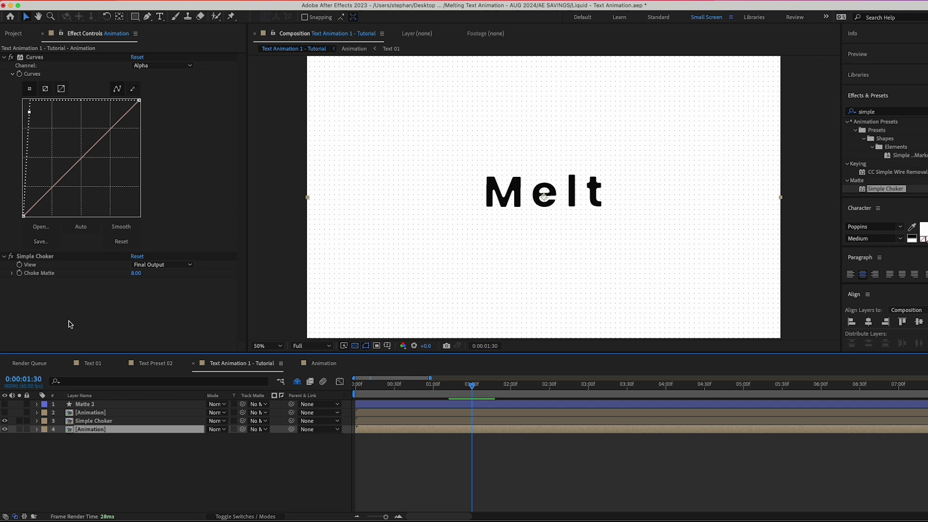
{"action": "left_click", "coordinate": [47, 257]}
{"action": "key", "text": "Delete"}
{"action": "left_click", "coordinate": [31, 58]}
{"action": "key", "text": "Delete"}
{"action": "left_click", "coordinate": [6, 422]}
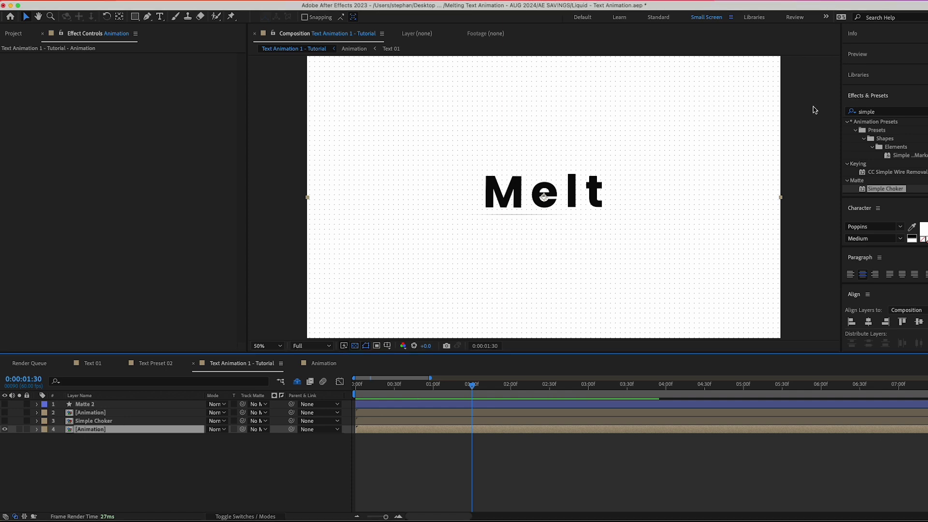
Step: Find the Set Matte effect and apply it to the bottom Animation layer
{"action": "left_click", "coordinate": [875, 116]}
{"action": "key", "text": "super+a"}
{"action": "type", "text": "set m"}
{"action": "left_click_drag", "start_coordinate": [888, 130], "coordinate": [106, 429]}
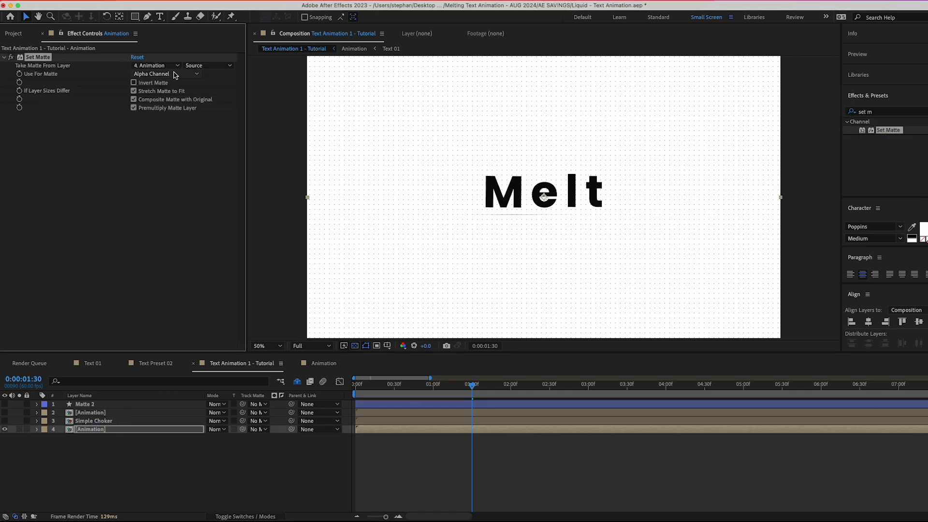
Step: Make Set Matte use the Simple Choker layer with Effects & Masks, invert the matte, and preview the outline
{"action": "left_click", "coordinate": [160, 67]}
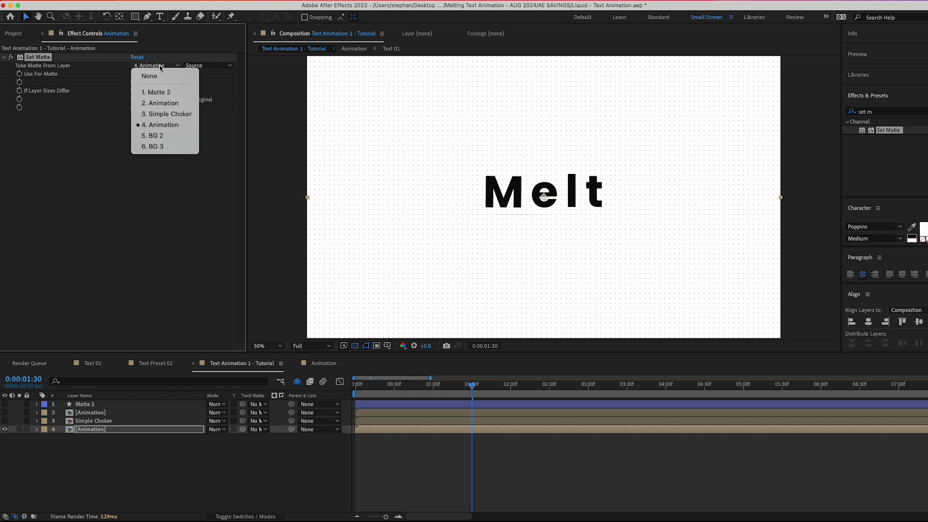
{"action": "left_click", "coordinate": [166, 118]}
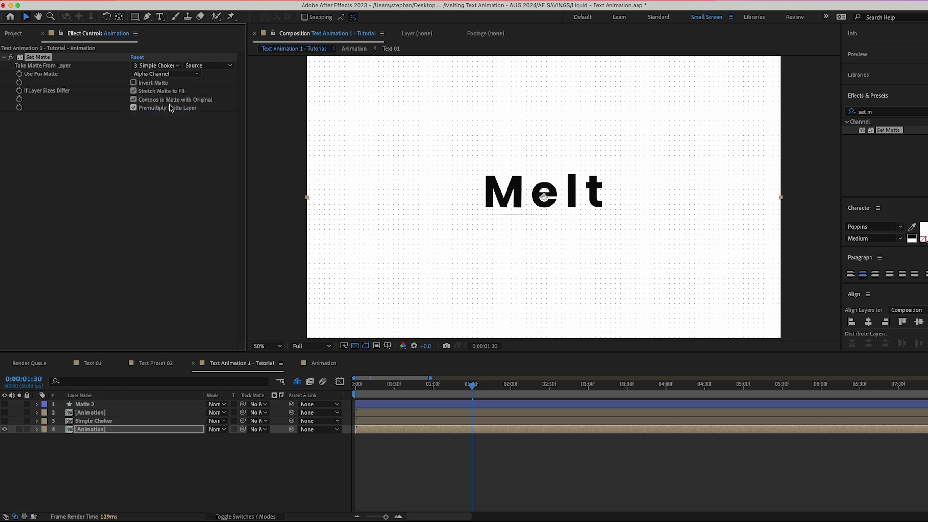
{"action": "left_click", "coordinate": [194, 67]}
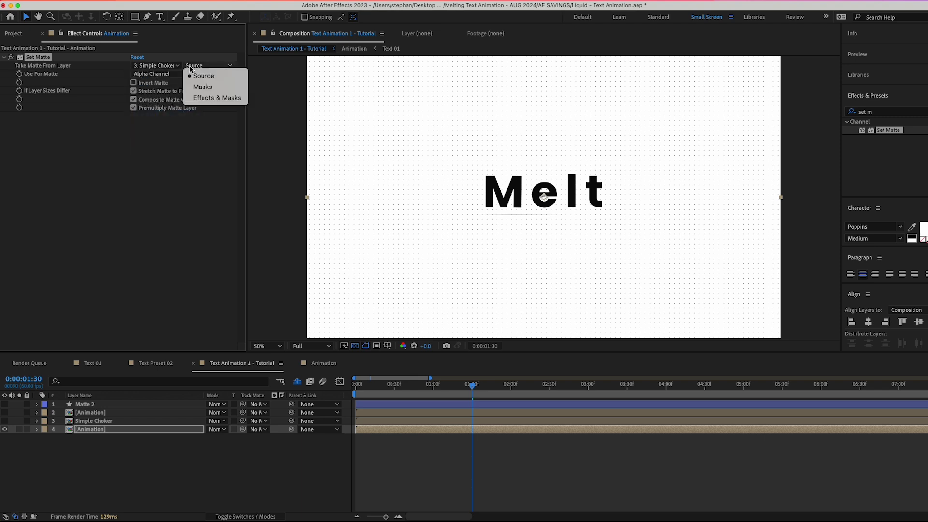
{"action": "left_click", "coordinate": [210, 99]}
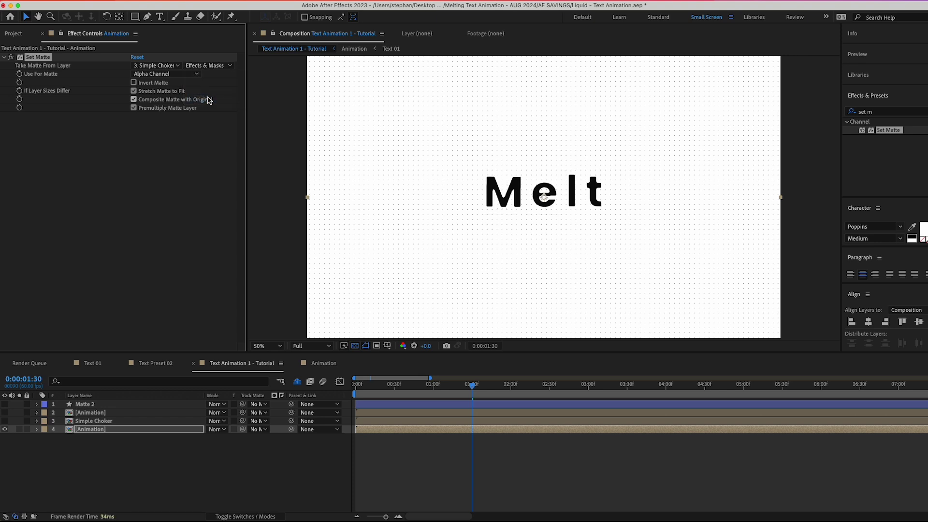
{"action": "left_click", "coordinate": [134, 83]}
{"action": "left_click", "coordinate": [134, 83]}
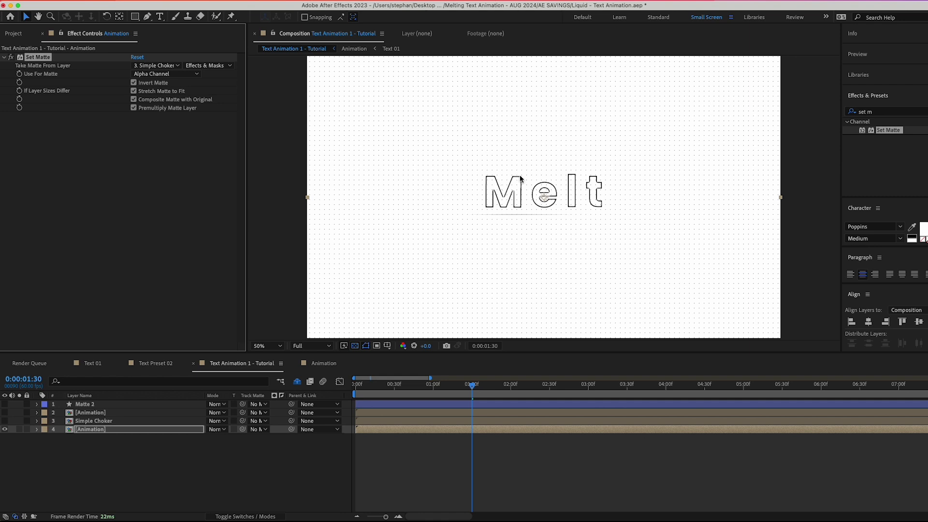
{"action": "key", "text": "space"}
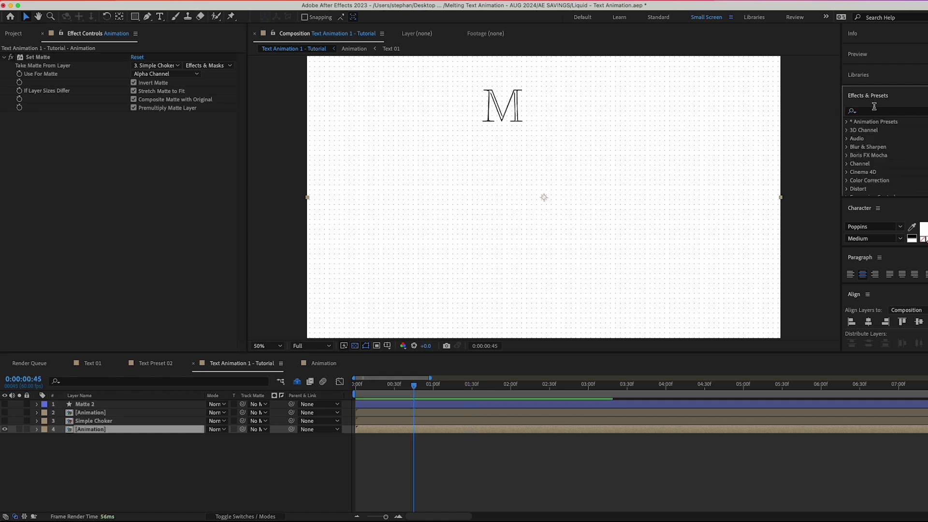
Step: Add the Echo effect to the bottom Animation layer and set its Echo Time to -0.010 seconds
{"action": "left_click", "coordinate": [876, 112]}
{"action": "type", "text": "echo"}
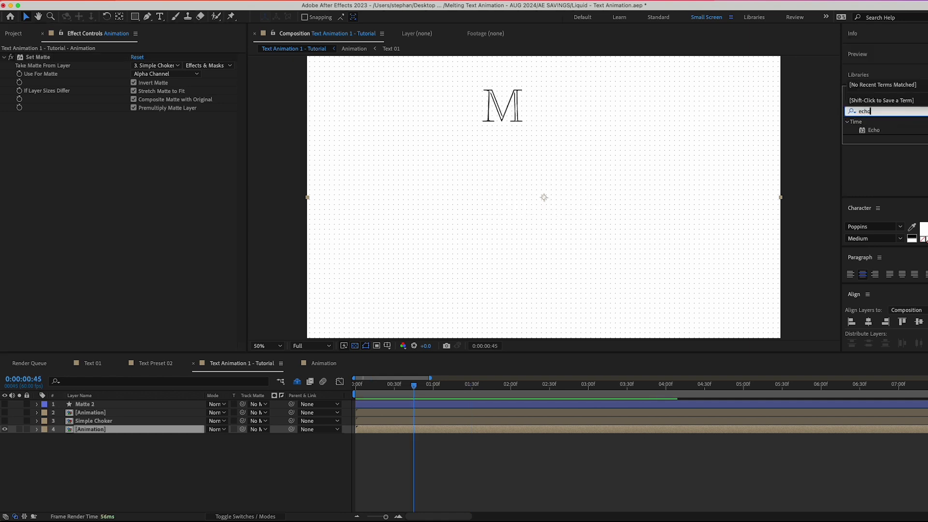
{"action": "left_click_drag", "start_coordinate": [873, 130], "coordinate": [169, 230]}
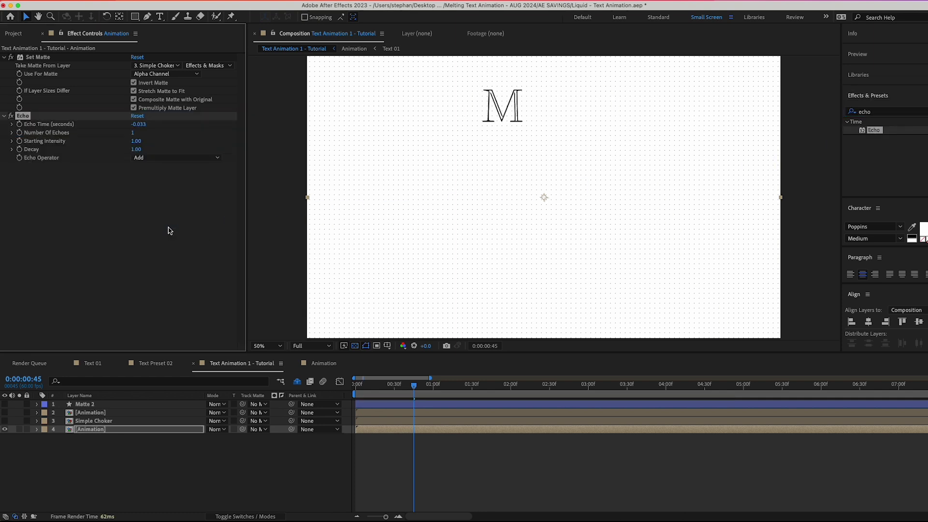
{"action": "left_click", "coordinate": [143, 125]}
{"action": "type", "text": "-0"}
{"action": "key", "text": "Return"}
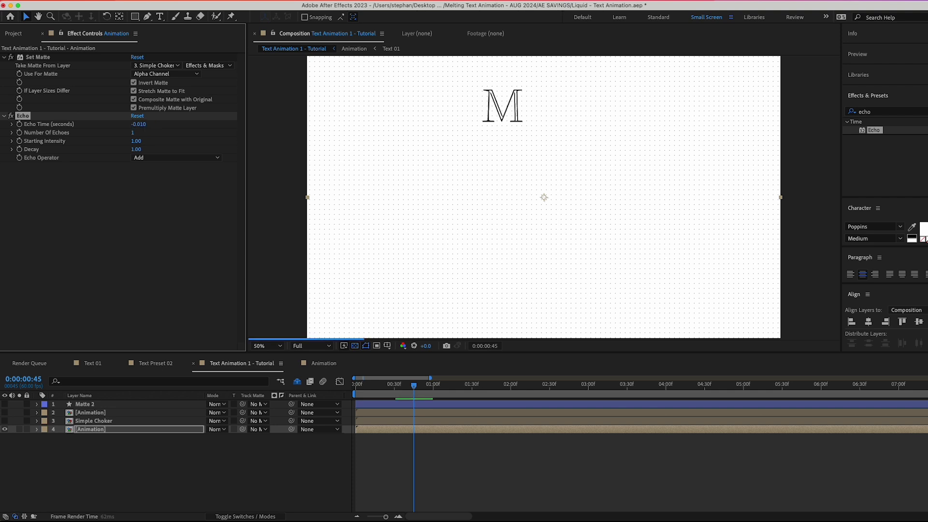
Step: Set Echo's Number Of Echoes to 20 and its Decay to 0.95
{"action": "left_click", "coordinate": [134, 133]}
{"action": "type", "text": "20"}
{"action": "key", "text": "Return"}
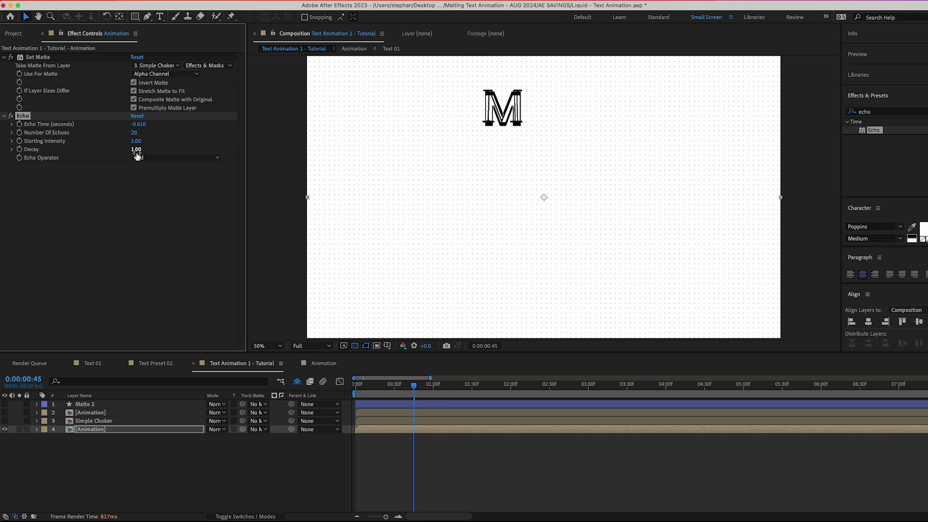
{"action": "left_click", "coordinate": [136, 150]}
{"action": "type", "text": "0.95"}
{"action": "key", "text": "Return"}
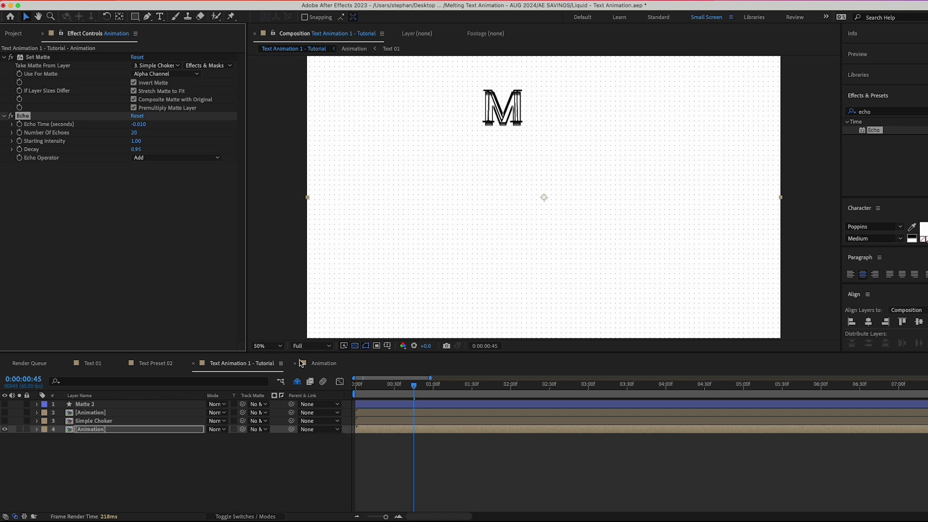
Step: Preview the echoed outline, and add the Roughen Edges effect to the bottom Animation layer
{"action": "left_click_drag", "start_coordinate": [408, 387], "coordinate": [398, 390]}
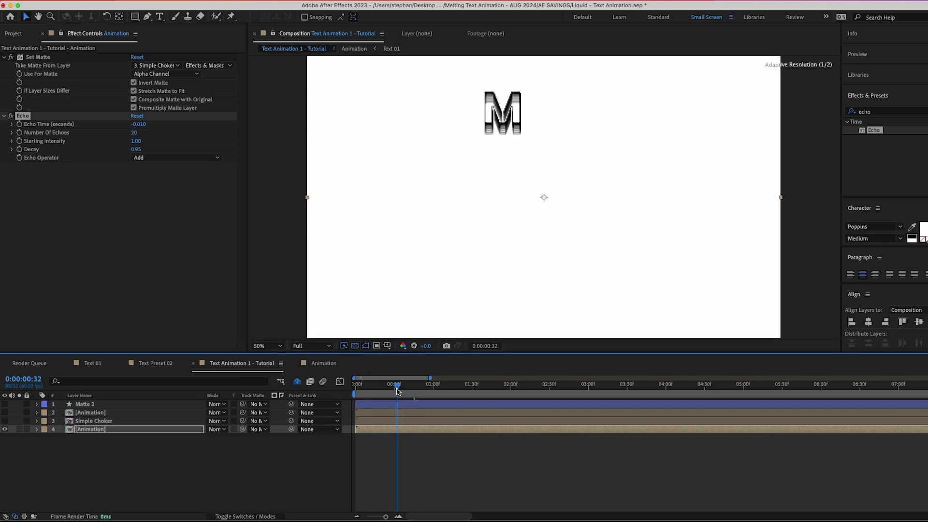
{"action": "key", "text": "space"}
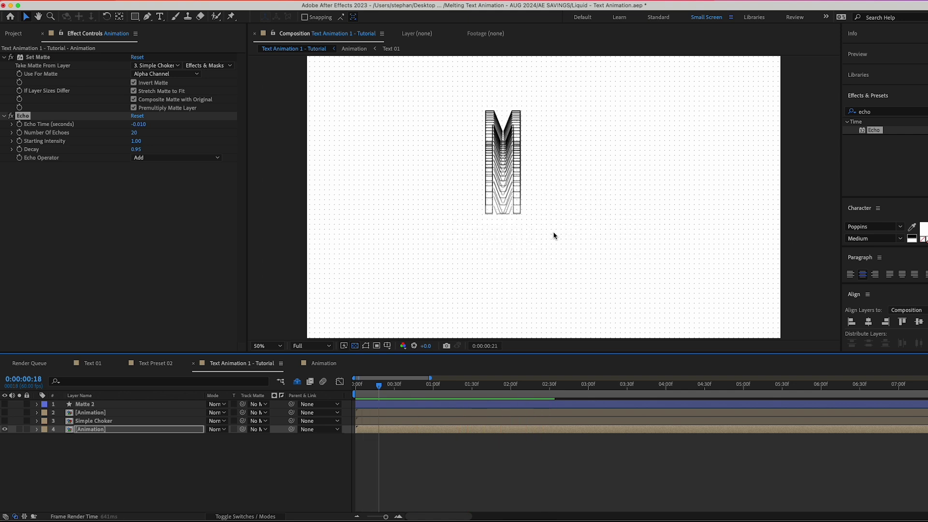
{"action": "key", "text": "space"}
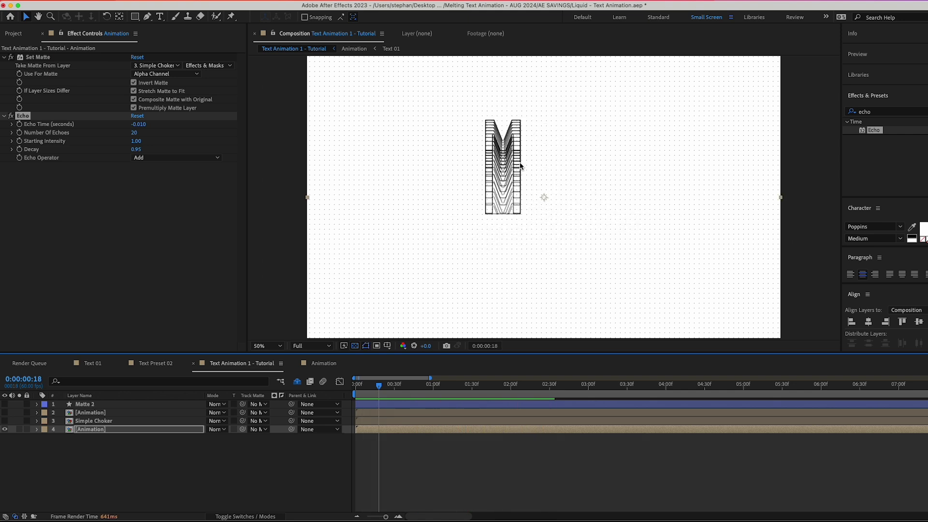
{"action": "left_click", "coordinate": [156, 212]}
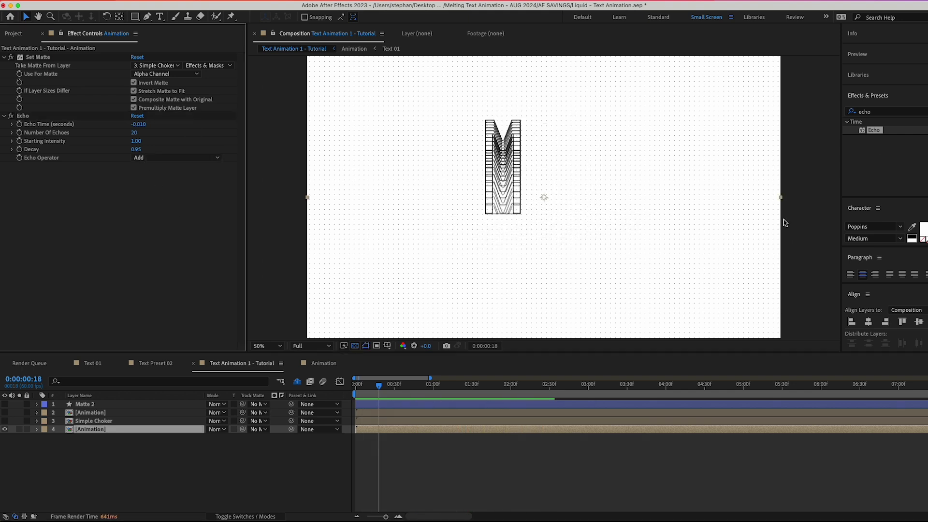
{"action": "double_click", "coordinate": [877, 112]}
{"action": "type", "text": "roughe"}
{"action": "left_click_drag", "start_coordinate": [894, 130], "coordinate": [74, 253]}
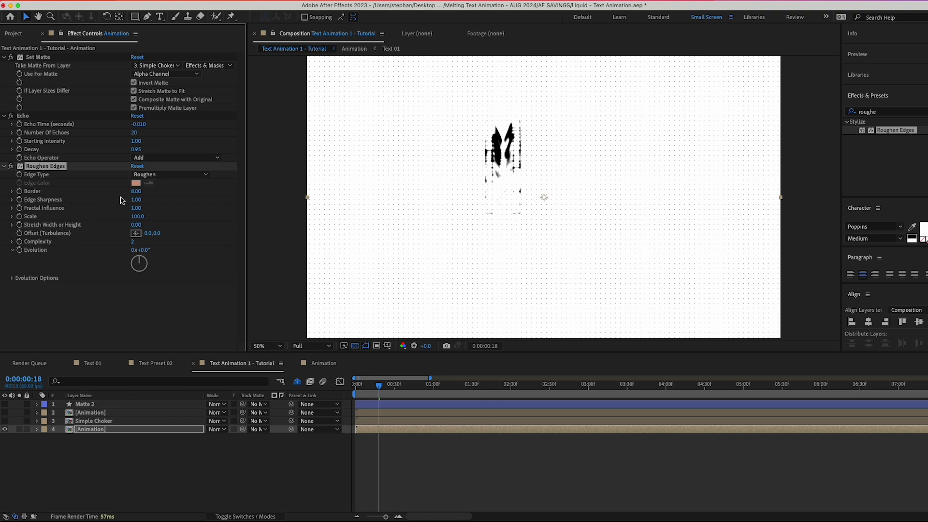
Step: Set the Roughen Edges Border to 5 and its Edge Sharpness to 10
{"action": "left_click", "coordinate": [136, 191]}
{"action": "type", "text": "5"}
{"action": "key", "text": "Return"}
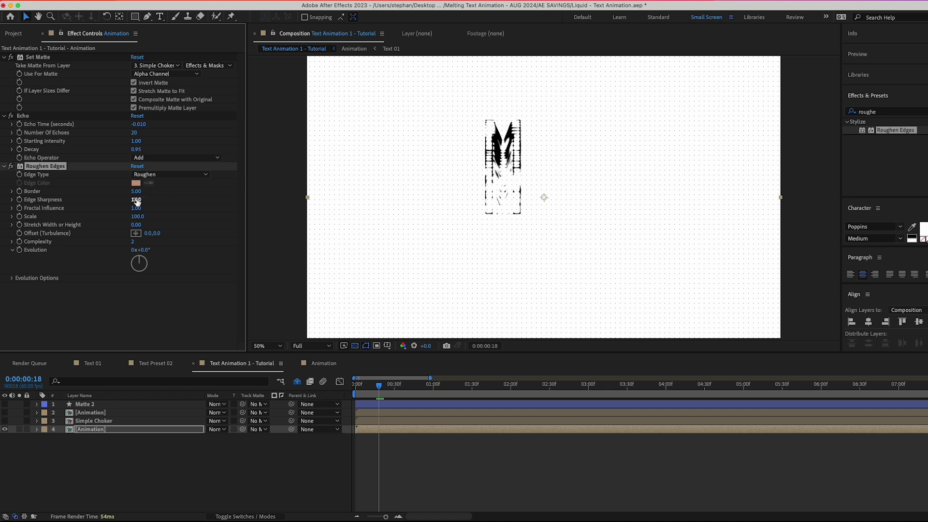
{"action": "left_click_drag", "start_coordinate": [137, 201], "coordinate": [812, 163]}
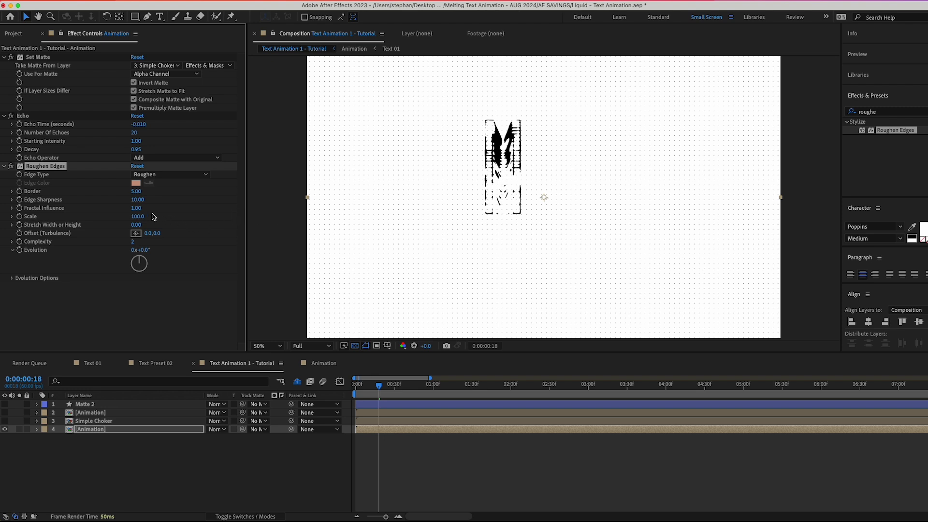
Step: Set the Roughen Edges Scale to 30 and its Complexity to 1
{"action": "left_click", "coordinate": [137, 216]}
{"action": "type", "text": "30"}
{"action": "key", "text": "Return"}
{"action": "left_click", "coordinate": [130, 243]}
{"action": "type", "text": "1"}
{"action": "key", "text": "Return"}
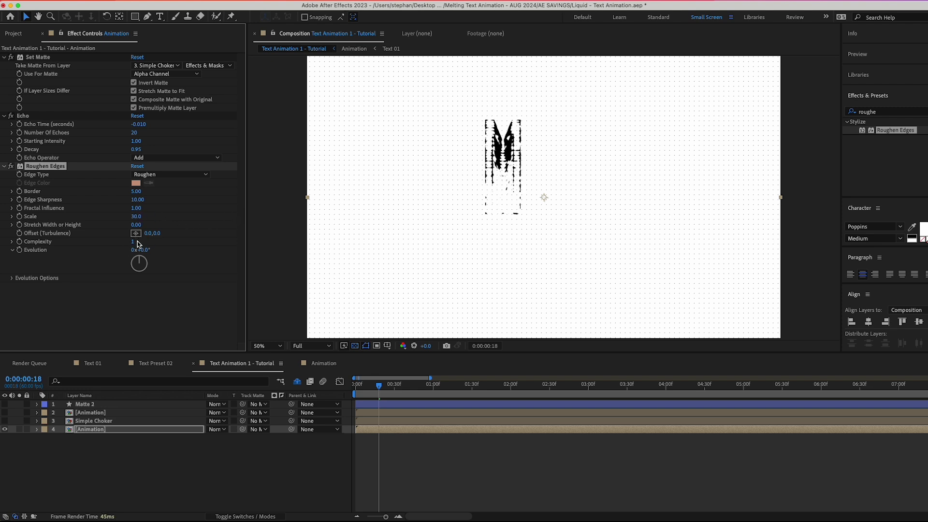
Step: Add the expression time*50; to the Evolution of Roughen Edges and start a preview
{"action": "left_click", "coordinate": [20, 250], "text": "alt"}
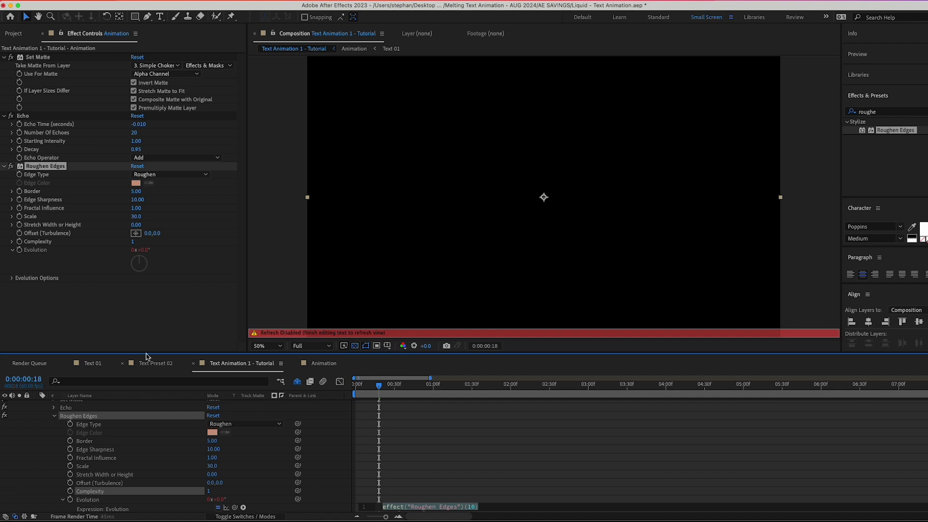
{"action": "type", "text": "time*"}
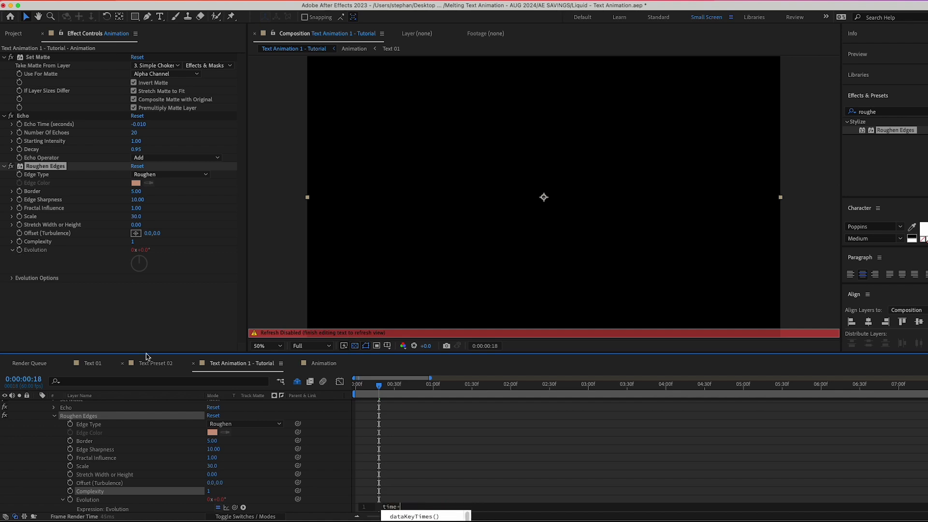
{"action": "type", "text": "50;"}
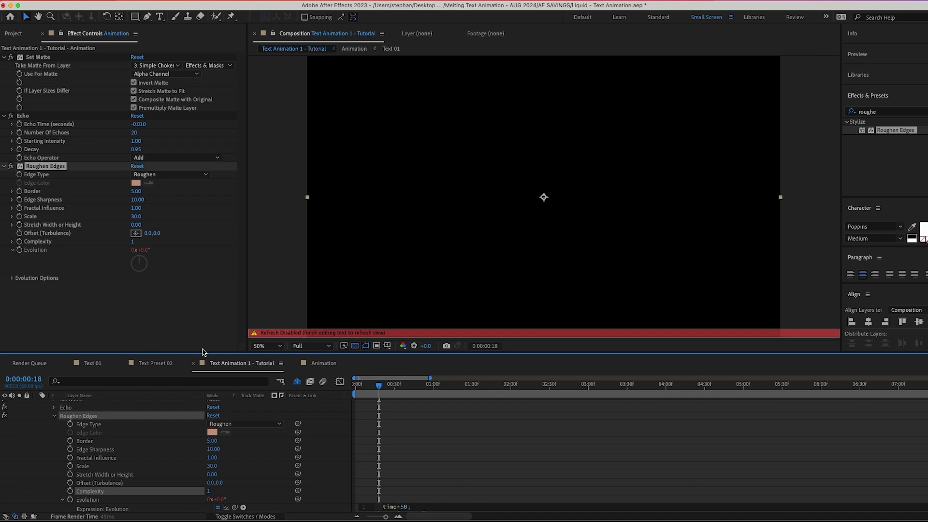
{"action": "left_click", "coordinate": [333, 417]}
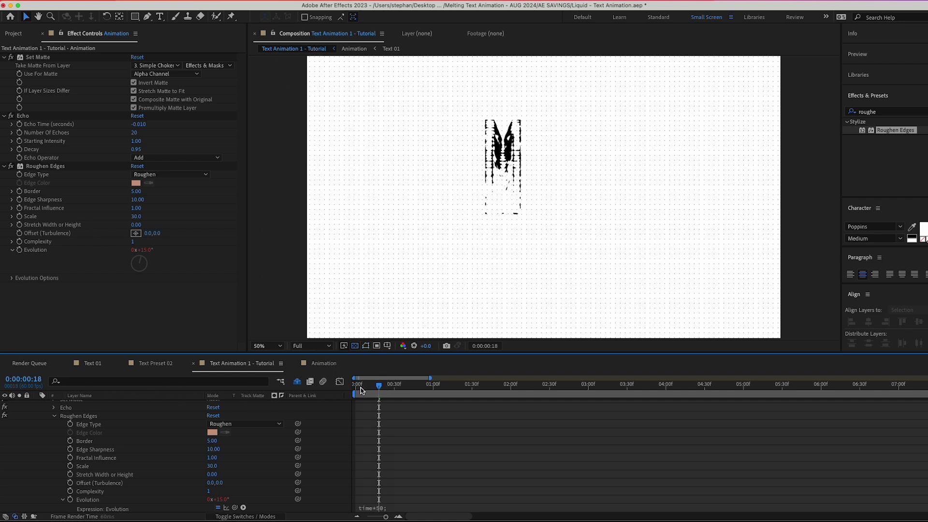
{"action": "key", "text": "space"}
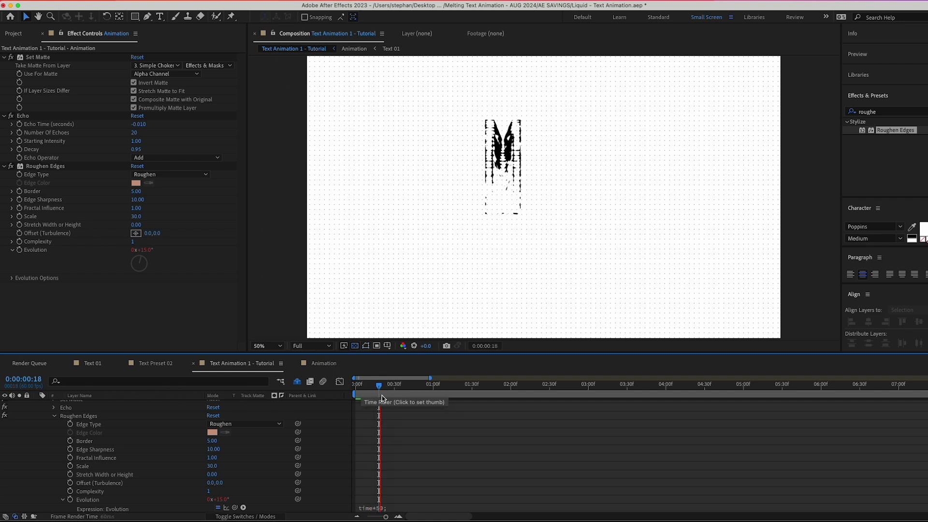
Step: Add the Fill effect to the bottom Animation layer and set its colour to blue 0080FF
{"action": "left_click", "coordinate": [880, 111]}
{"action": "type", "text": "fill"}
{"action": "left_click_drag", "start_coordinate": [879, 180], "coordinate": [102, 300]}
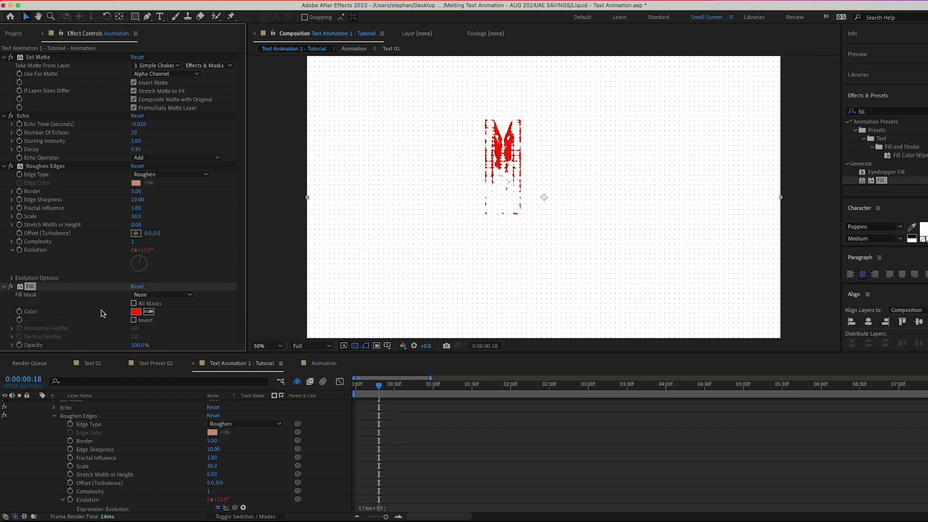
{"action": "left_click", "coordinate": [136, 312]}
{"action": "left_click_drag", "start_coordinate": [405, 217], "coordinate": [406, 246]}
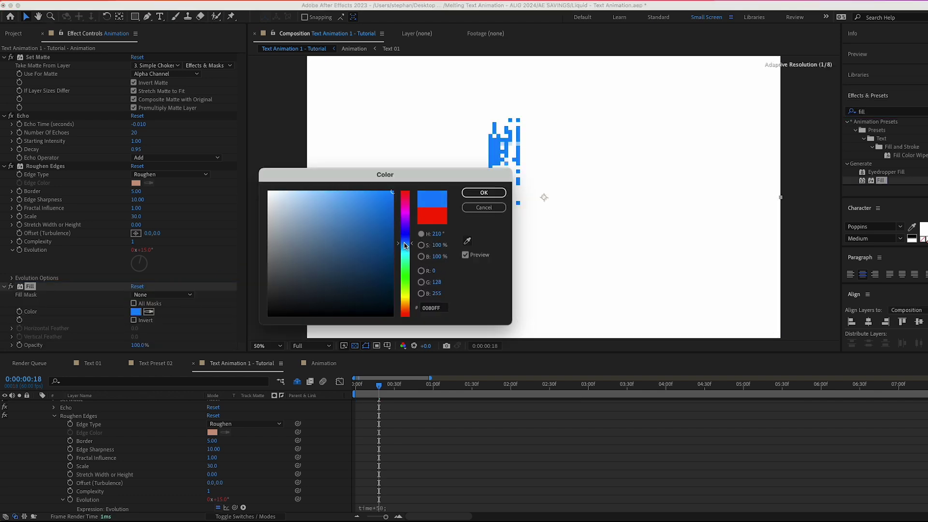
{"action": "left_click", "coordinate": [465, 193]}
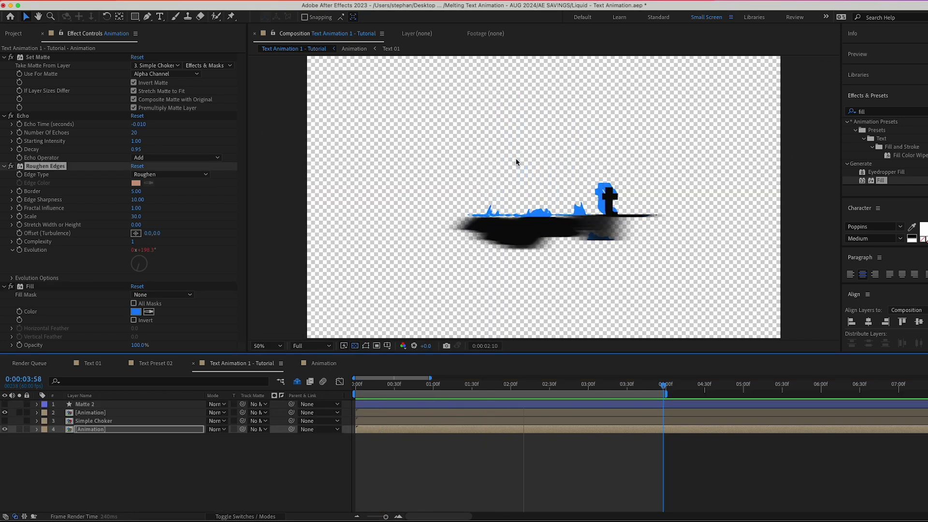
Step: Duplicate the Roughen Edges effect on the bottom Animation layer and preview the melting text
{"action": "left_click", "coordinate": [57, 167]}
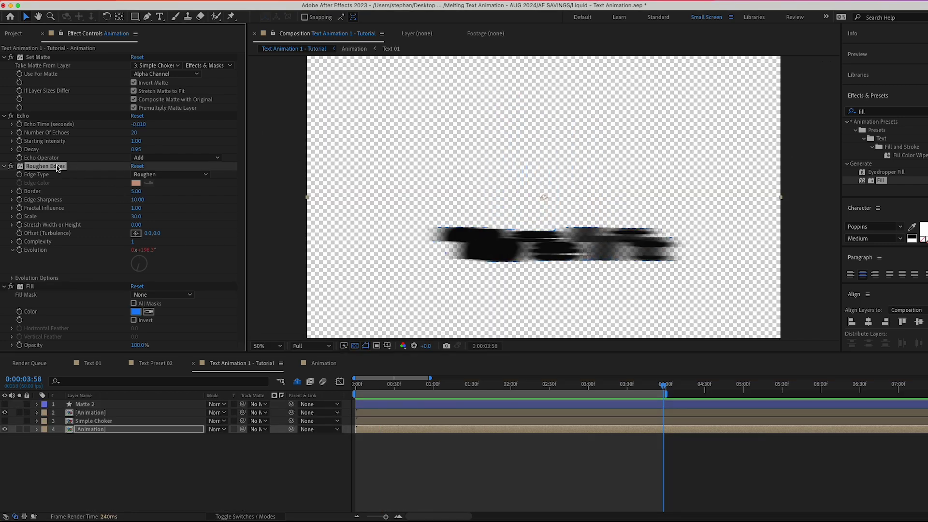
{"action": "key", "text": "ctrl+d"}
{"action": "key", "text": "space"}
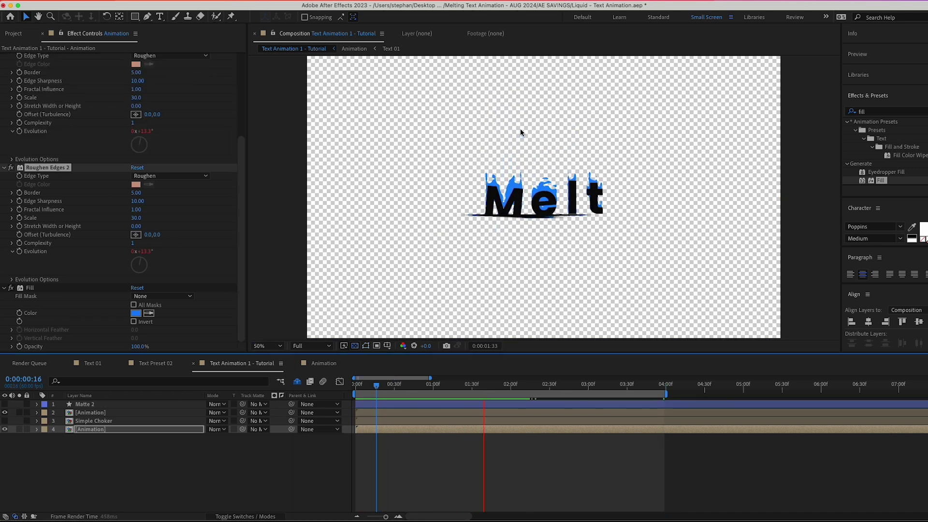
{"action": "key", "text": "space"}
{"action": "scroll", "coordinate": [169, 189], "scroll_direction": "up", "scroll_amount": 2}
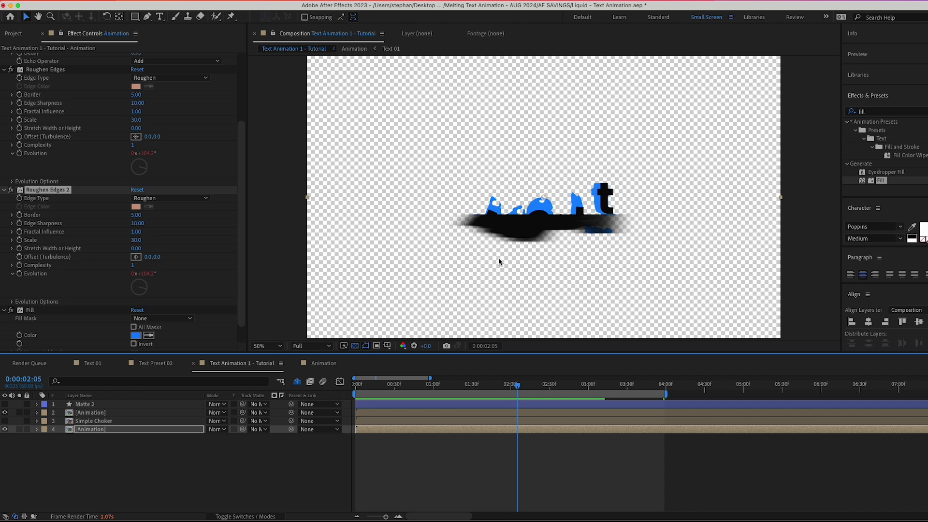
Step: Rename the bottom Animation layer as Liquid Particles
{"action": "left_click", "coordinate": [96, 432]}
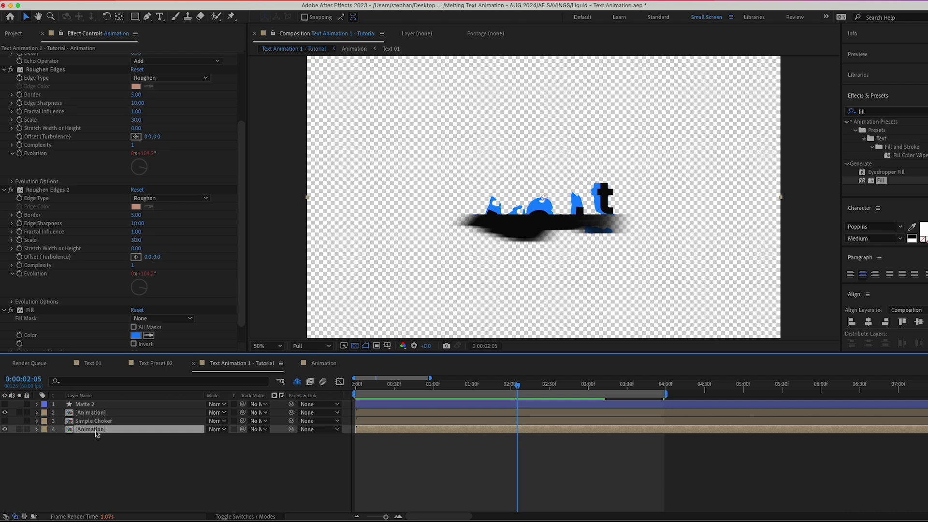
{"action": "key", "text": "Return"}
{"action": "type", "text": "Liquid Partic"}
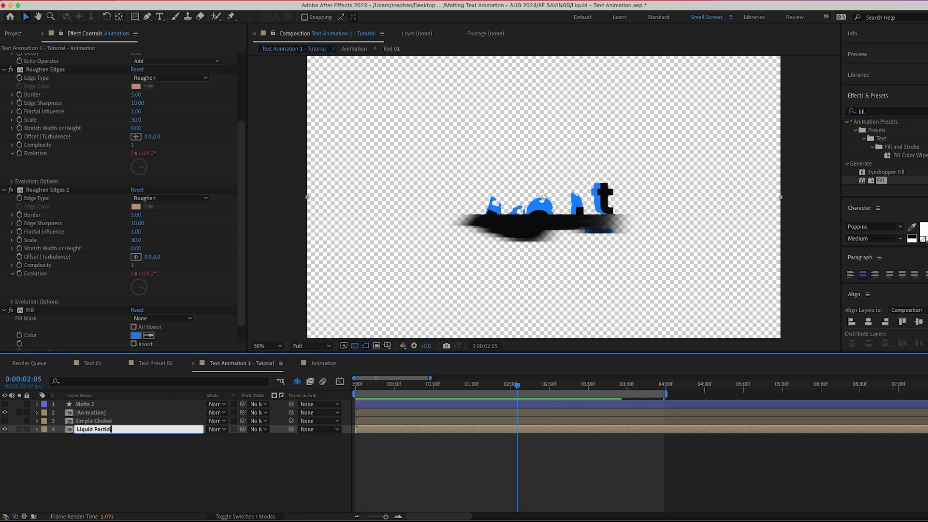
{"action": "type", "text": "les"}
{"action": "key", "text": "Return"}
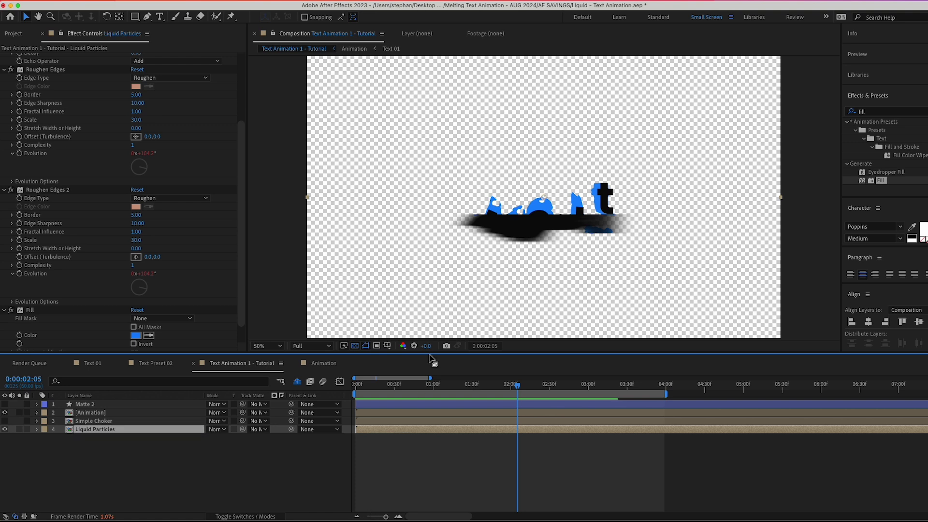
Step: Create a new adjustment layer above all the layers in Text Animation 1 - Tutorial
{"action": "left_click", "coordinate": [318, 461]}
{"action": "right_click", "coordinate": [316, 457]}
{"action": "mouse_move", "coordinate": [338, 464]}
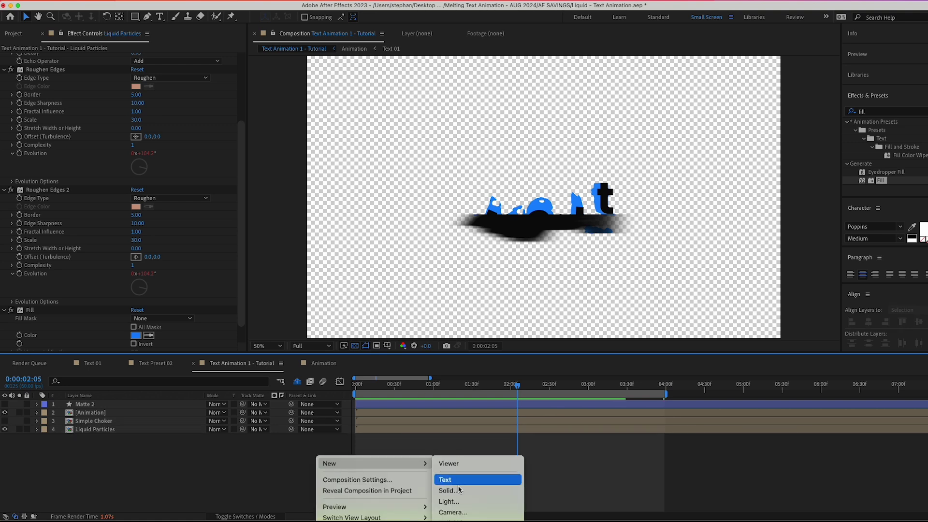
{"action": "left_click", "coordinate": [456, 513]}
Step: Split the adjustment layer at 0:00:01:31 and delete the part before that time
{"action": "mouse_move", "coordinate": [474, 387]}
{"action": "left_mouse_down"}
{"action": "mouse_move", "coordinate": [456, 387]}
{"action": "mouse_move", "coordinate": [484, 390]}
{"action": "mouse_move", "coordinate": [473, 386]}
{"action": "left_mouse_up"}
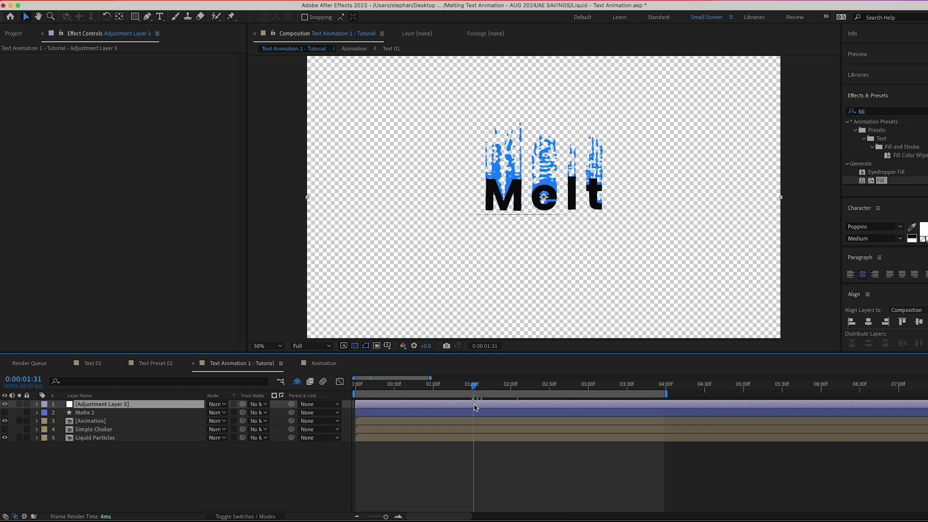
{"action": "key", "text": "super+shift+d"}
{"action": "left_click", "coordinate": [462, 414]}
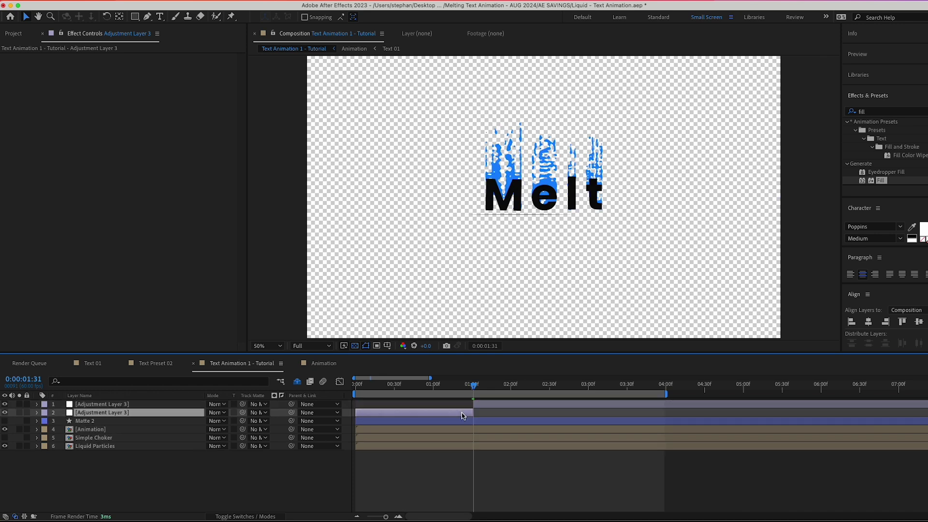
{"action": "key", "text": "Delete"}
Step: Go to 0:00:01:41 and make Matte 2 the track matte of the adjustment layer
{"action": "left_click", "coordinate": [399, 516]}
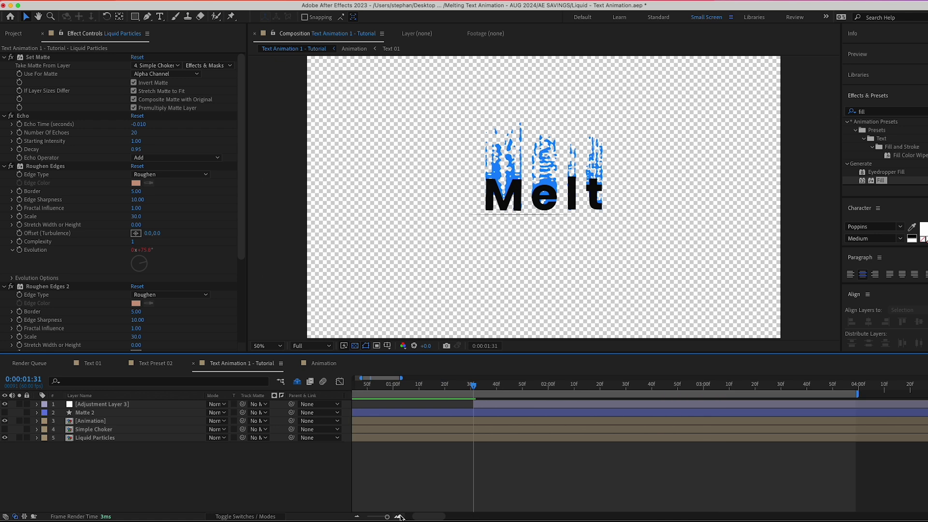
{"action": "left_click_drag", "start_coordinate": [472, 388], "coordinate": [498, 395]}
{"action": "left_click", "coordinate": [496, 407]}
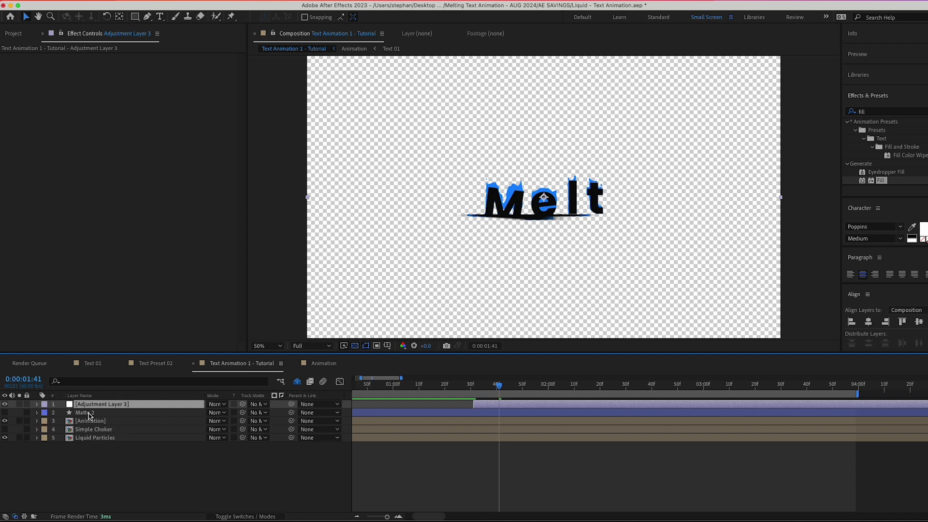
{"action": "left_click_drag", "start_coordinate": [243, 409], "coordinate": [199, 415]}
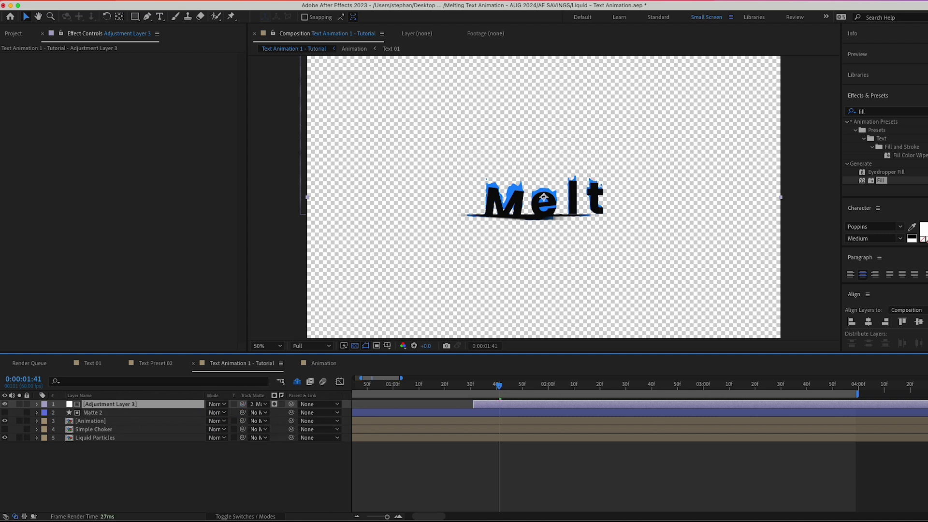
Step: Briefly show Matte 2 to check its coverage, invert the adjustment layer's track matte, and go to 0:00:02:23
{"action": "left_click", "coordinate": [198, 414]}
{"action": "left_click", "coordinate": [5, 413]}
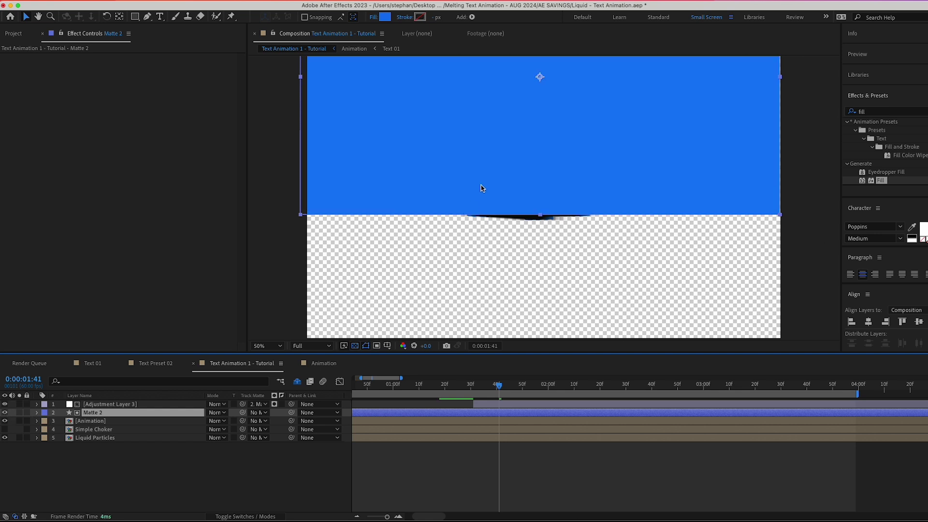
{"action": "left_click", "coordinate": [5, 413]}
{"action": "left_click", "coordinate": [130, 406]}
{"action": "left_click_drag", "start_coordinate": [522, 389], "coordinate": [608, 387]}
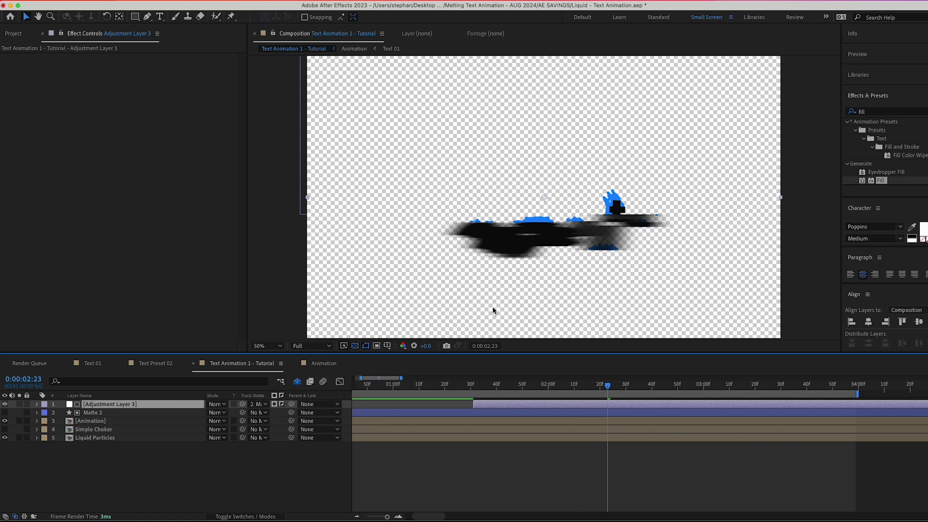
Step: Copy the first Roughen Edges effect from Liquid Particles onto the adjustment layer
{"action": "left_click", "coordinate": [93, 439]}
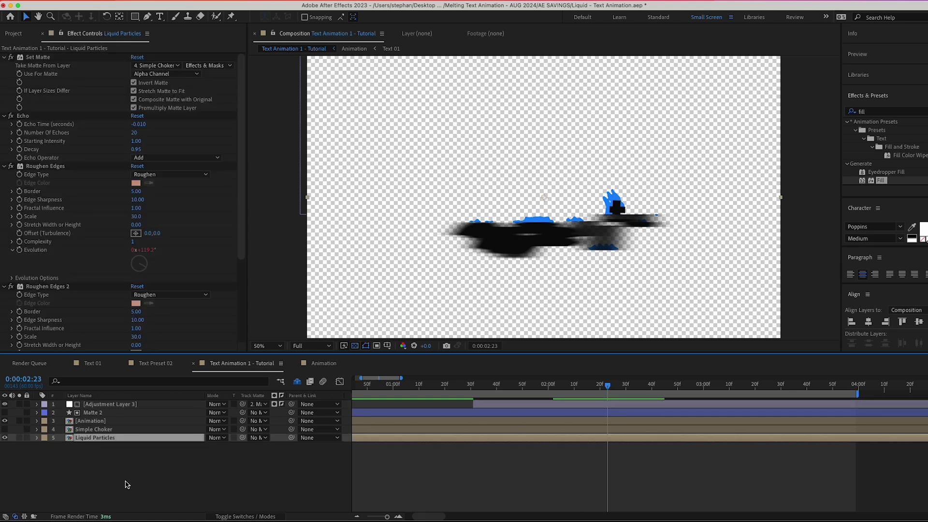
{"action": "left_click", "coordinate": [36, 167]}
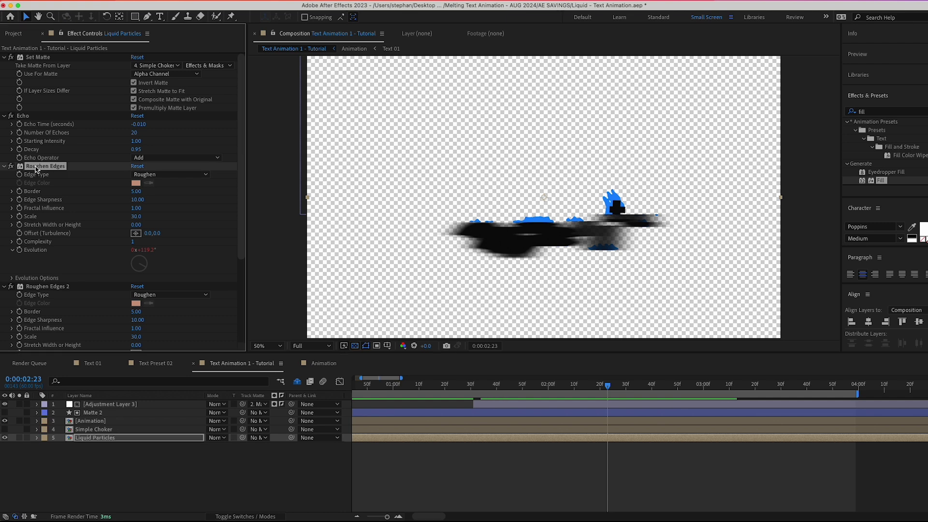
{"action": "left_click", "coordinate": [97, 404]}
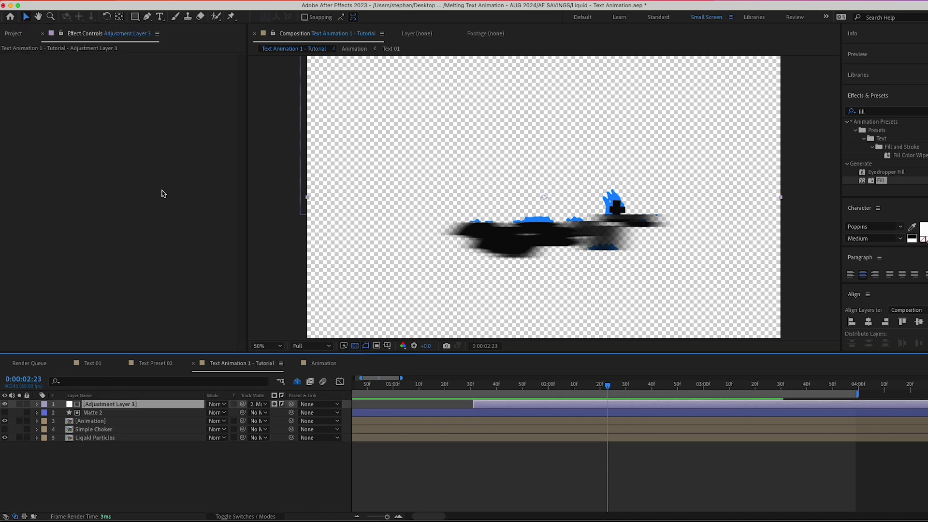
{"action": "key", "text": "super+v"}
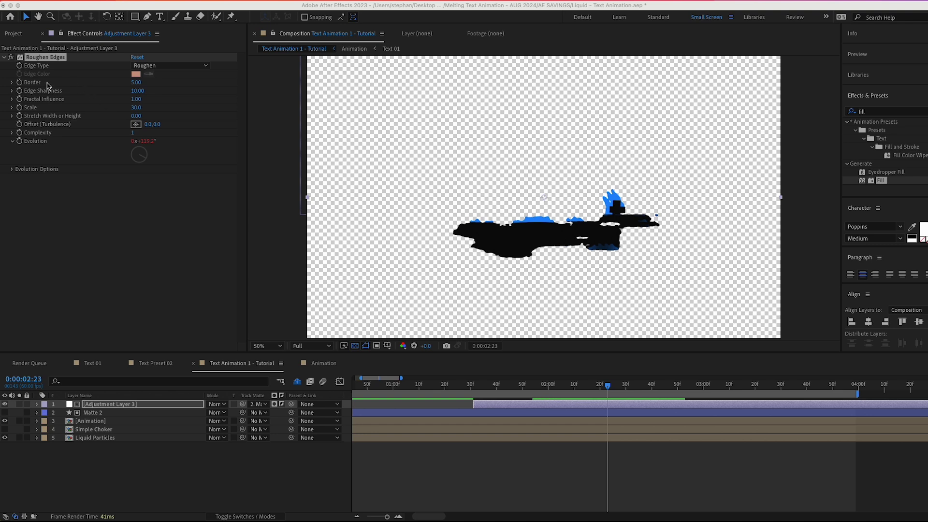
Step: Set the Border of the adjustment layer's Roughen Edges to 40
{"action": "left_click", "coordinate": [137, 82]}
{"action": "type", "text": "40"}
{"action": "key", "text": "Return"}
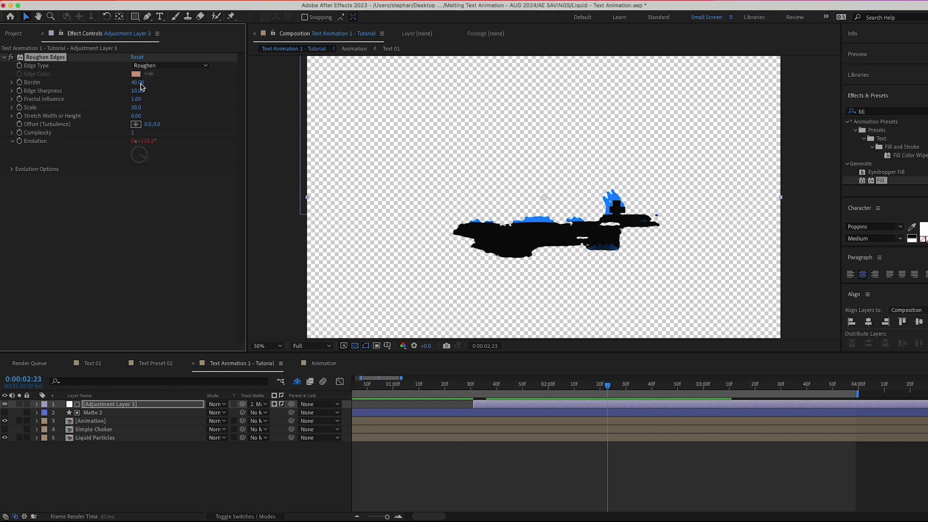
Step: Set the Scale of the adjustment layer's Roughen Edges to 200 and preview the melt
{"action": "left_click", "coordinate": [138, 108]}
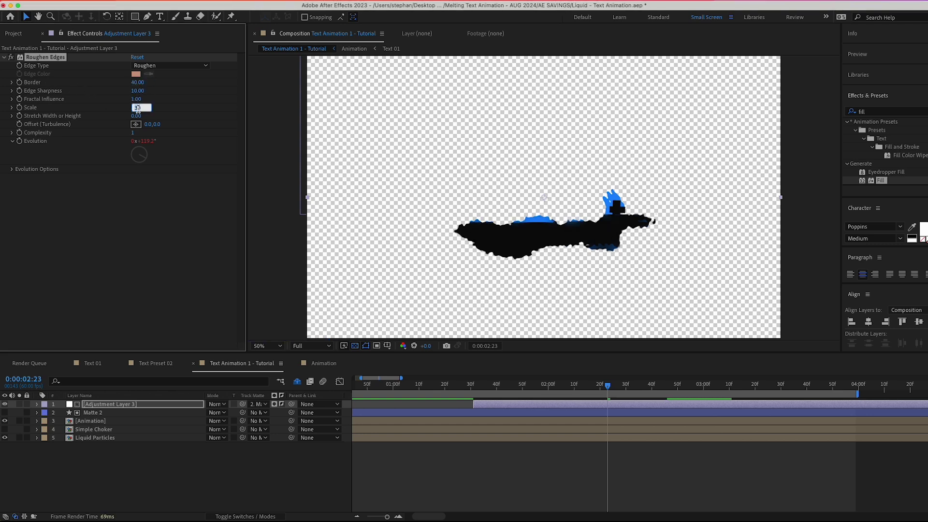
{"action": "type", "text": "200"}
{"action": "key", "text": "Return"}
{"action": "key", "text": "space"}
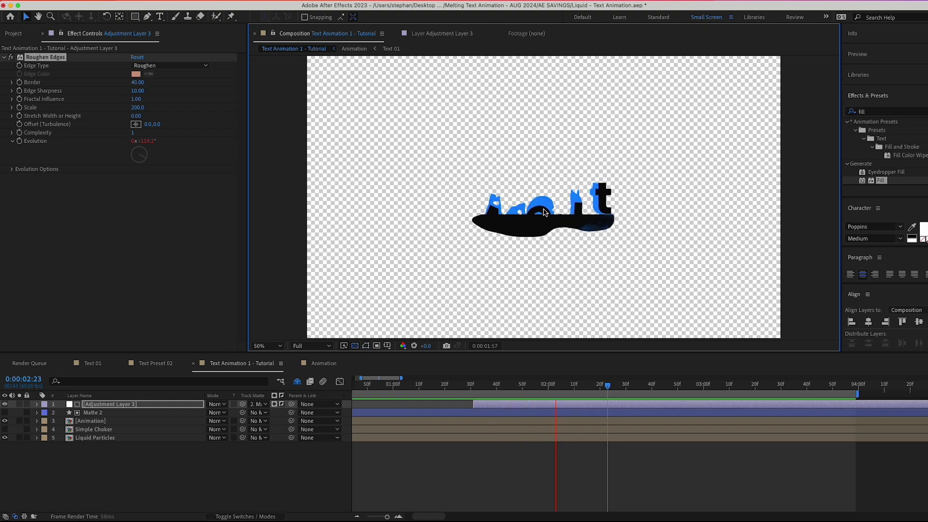
{"action": "key", "text": "space"}
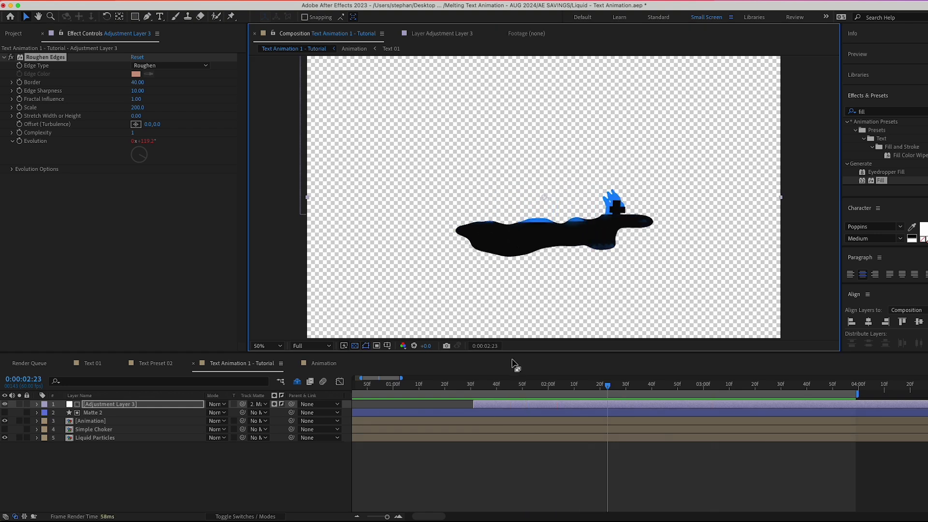
{"action": "left_click_drag", "start_coordinate": [513, 386], "coordinate": [562, 384]}
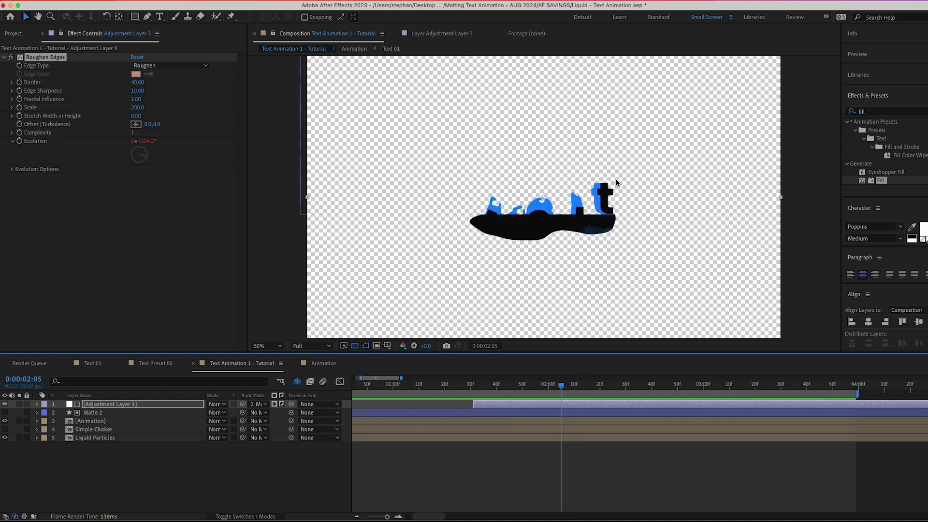
{"action": "left_click_drag", "start_coordinate": [558, 386], "coordinate": [533, 390]}
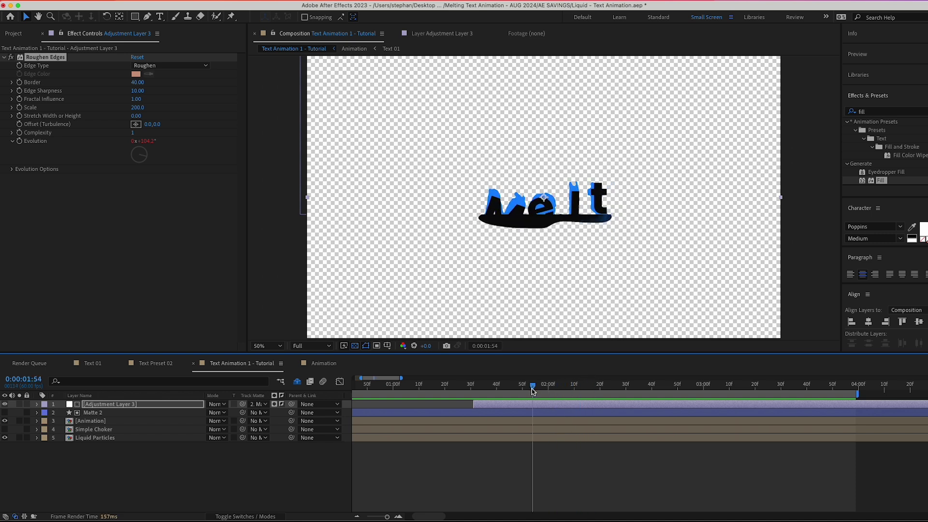
Step: Duplicate Adjustment Layer 3 and replace Roughen Edges on the upper copy with Turbulent Displace
{"action": "left_click", "coordinate": [507, 409]}
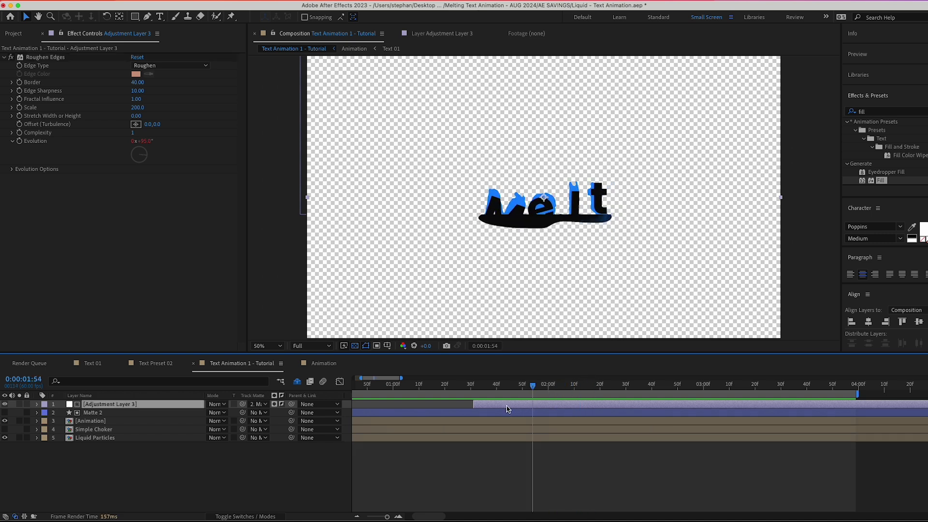
{"action": "key", "text": "super+d"}
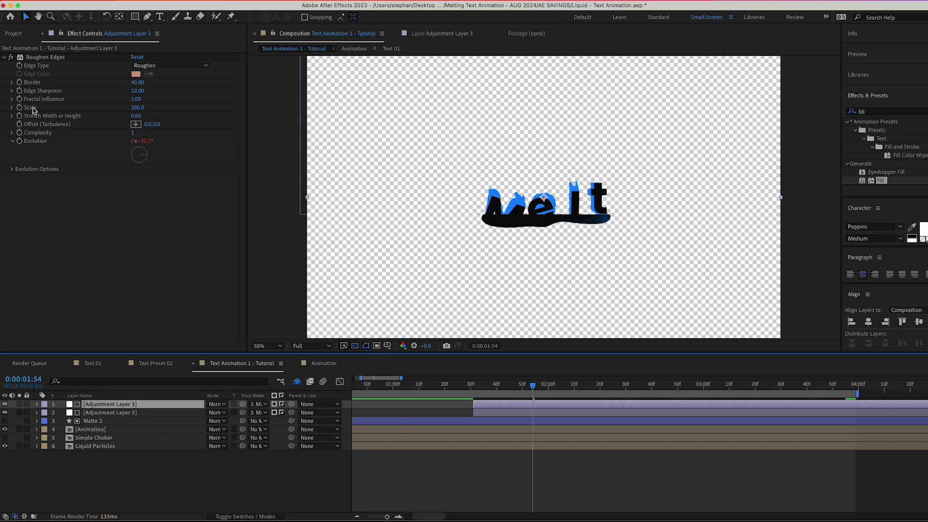
{"action": "left_click", "coordinate": [38, 56]}
{"action": "key", "text": "Delete"}
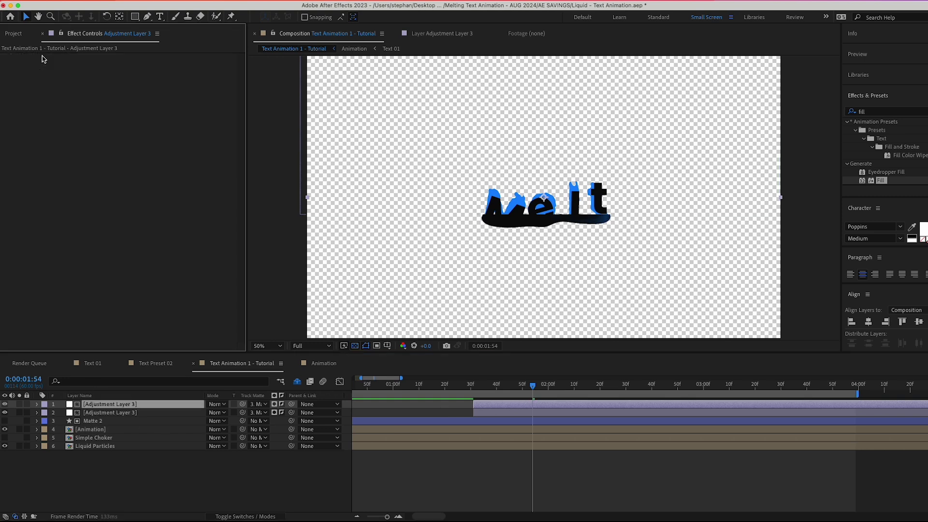
{"action": "left_click", "coordinate": [864, 110]}
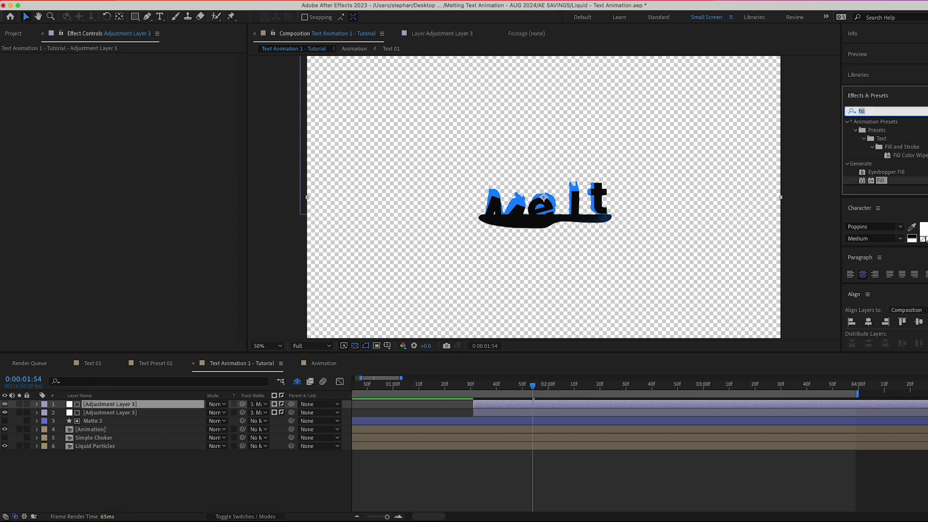
{"action": "type", "text": "turb"}
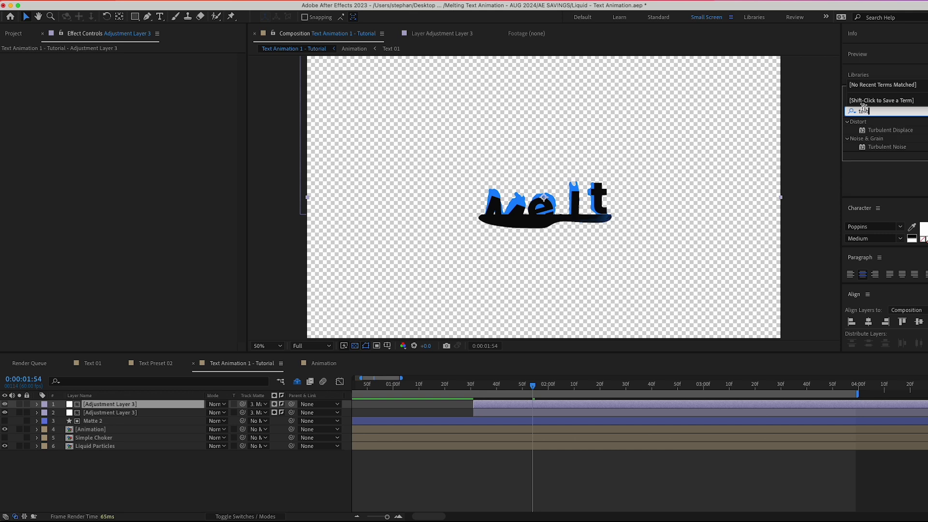
{"action": "left_click_drag", "start_coordinate": [887, 130], "coordinate": [133, 202]}
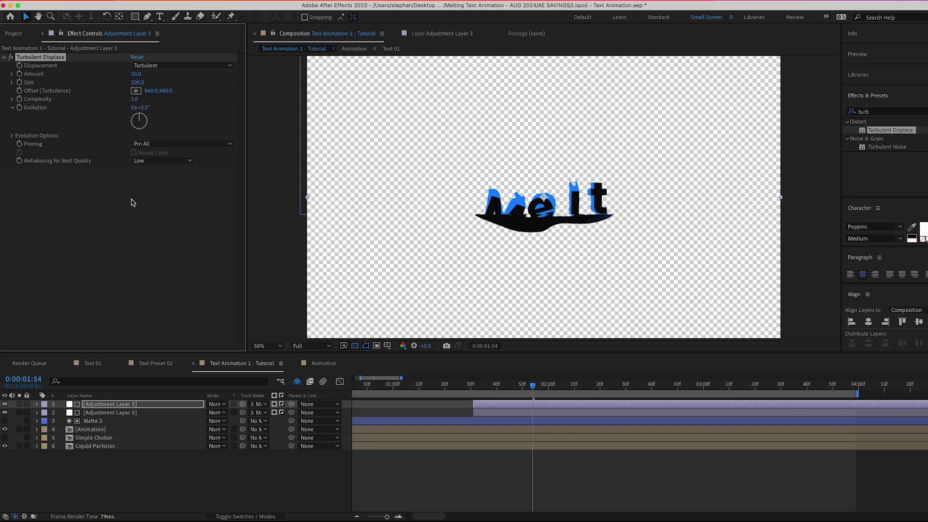
Step: Set the Turbulent Displace Amount to 20, Size to 50 and Complexity to 2
{"action": "left_click", "coordinate": [138, 74]}
{"action": "key", "text": "Return"}
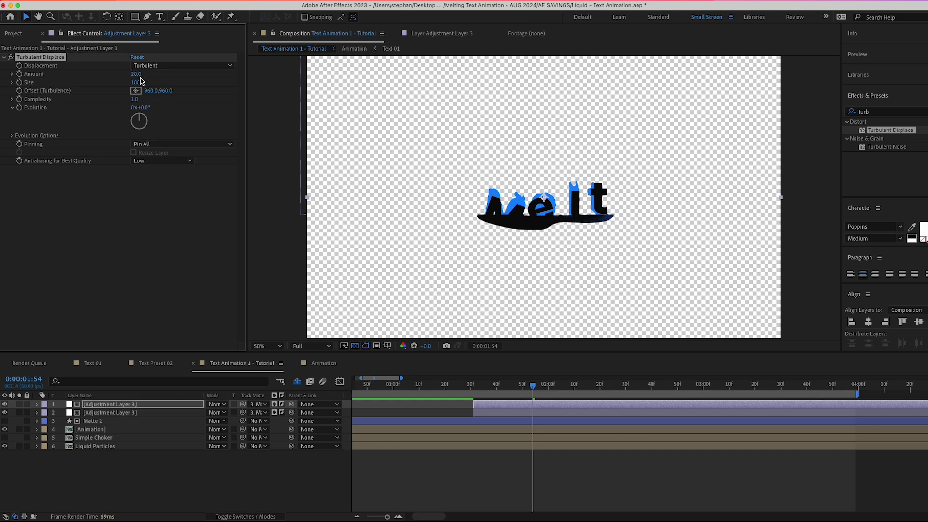
{"action": "left_click", "coordinate": [137, 82]}
{"action": "type", "text": "50"}
{"action": "key", "text": "Return"}
{"action": "left_click", "coordinate": [136, 99]}
{"action": "type", "text": "2"}
{"action": "key", "text": "Return"}
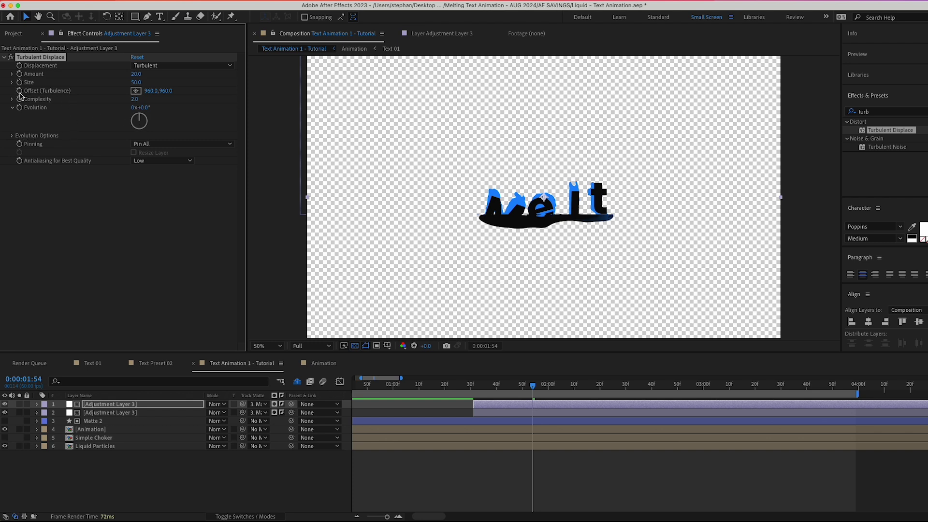
Step: Keyframe Offset (Turbulence) from 960, 960 at 0:00:01:31 to 2134, 1943 at 0:00:03:59 and preview it
{"action": "left_click", "coordinate": [472, 385]}
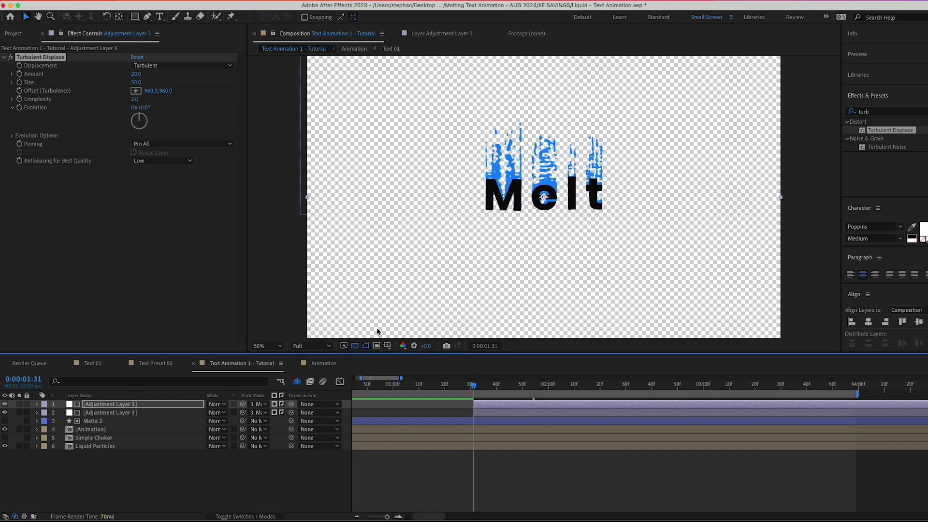
{"action": "left_click", "coordinate": [19, 91]}
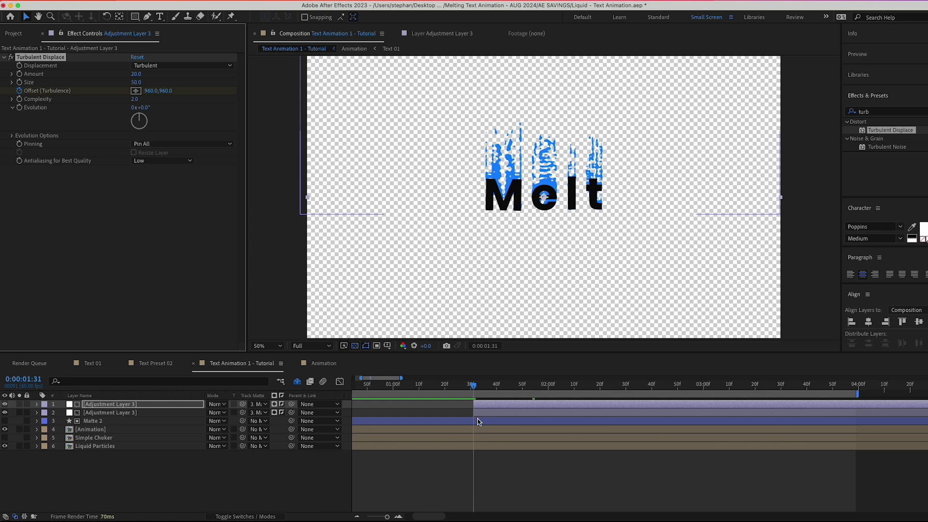
{"action": "key", "text": "u"}
{"action": "left_click_drag", "start_coordinate": [473, 396], "coordinate": [855, 410]}
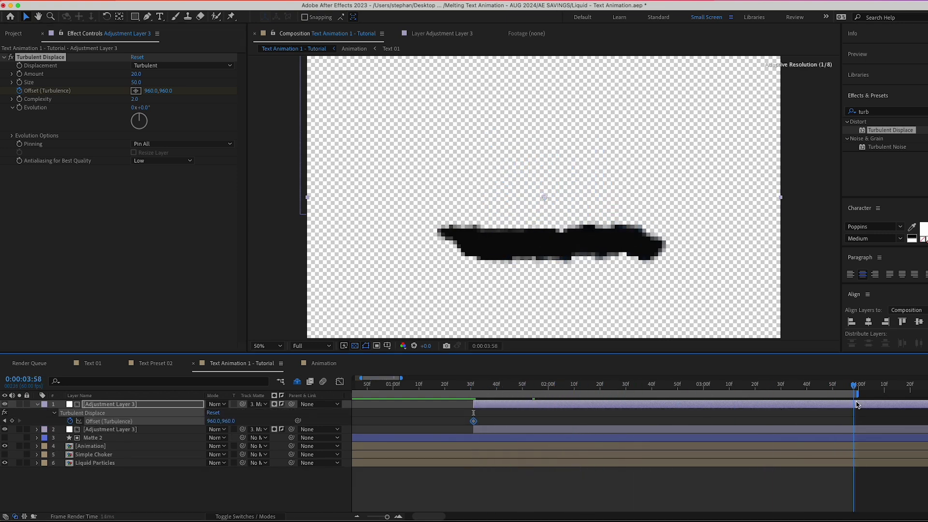
{"action": "left_click_drag", "start_coordinate": [151, 90], "coordinate": [718, 85]}
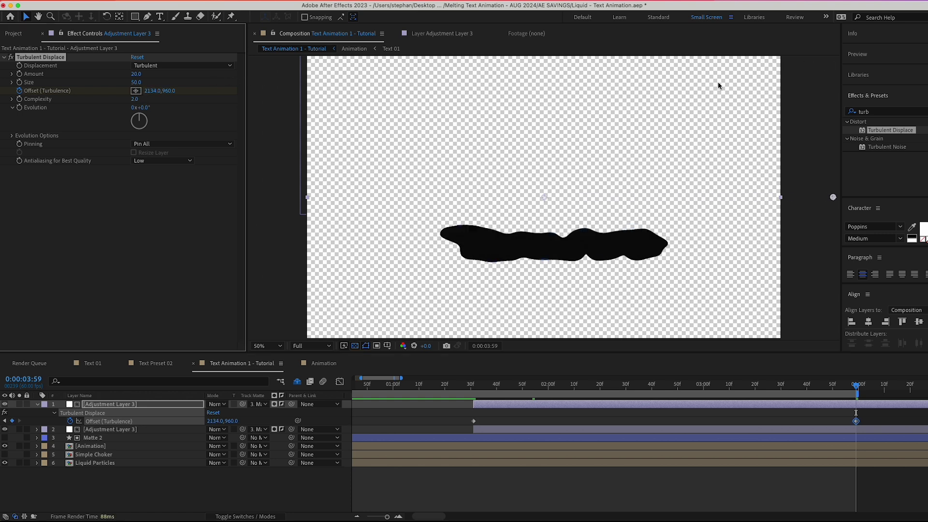
{"action": "left_click_drag", "start_coordinate": [166, 91], "coordinate": [727, 17]}
{"action": "key", "text": "space"}
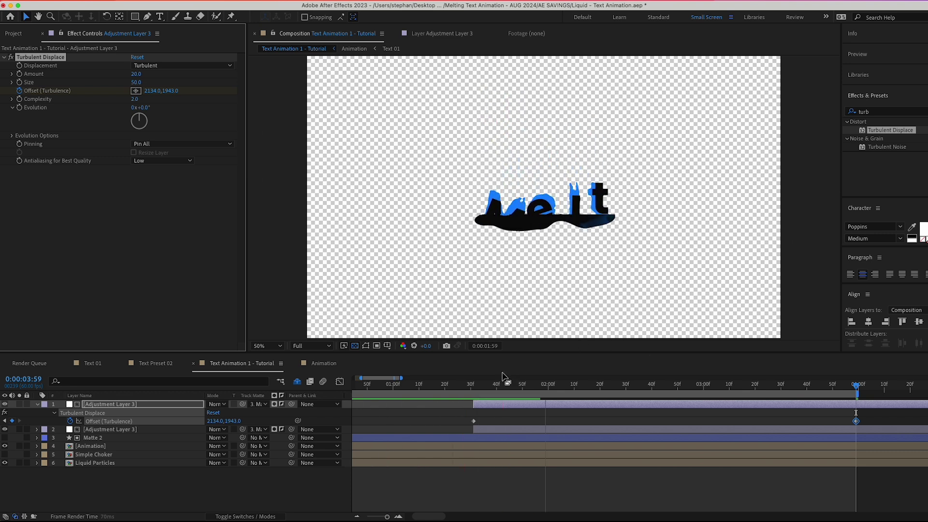
Step: At 0:00:01:49, copy the first Roughen Edges effect from Liquid Particles onto the soloed Animation layer
{"action": "key", "text": "minus"}
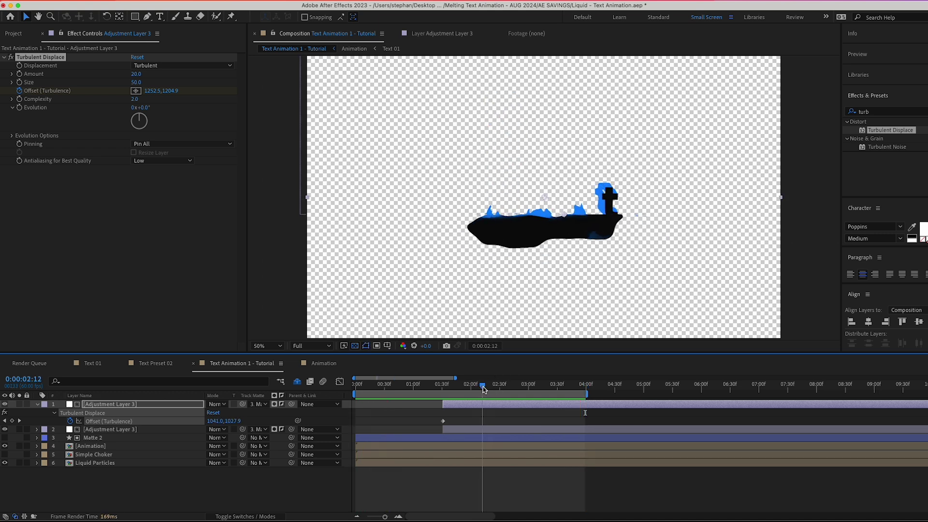
{"action": "left_click", "coordinate": [471, 385]}
{"action": "left_click_drag", "start_coordinate": [471, 388], "coordinate": [473, 387]}
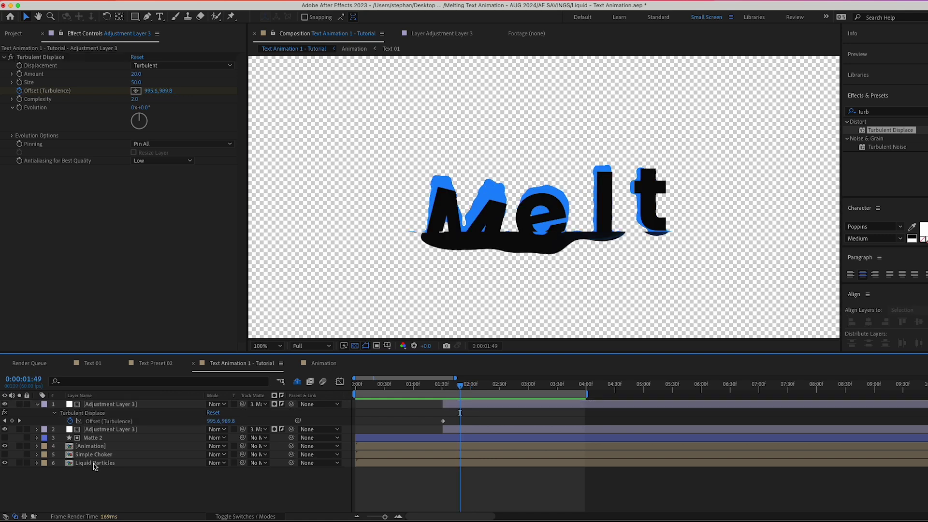
{"action": "left_click", "coordinate": [95, 464]}
{"action": "left_click", "coordinate": [65, 166]}
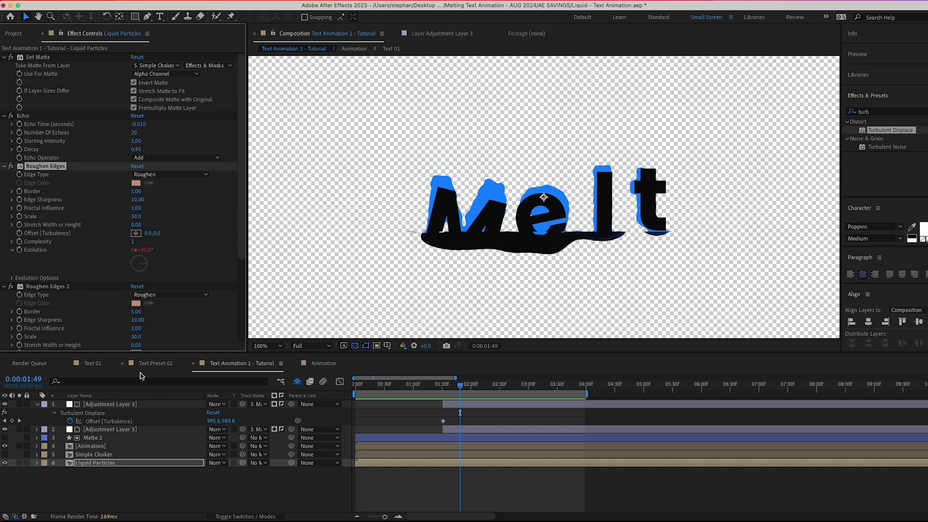
{"action": "left_click", "coordinate": [95, 446]}
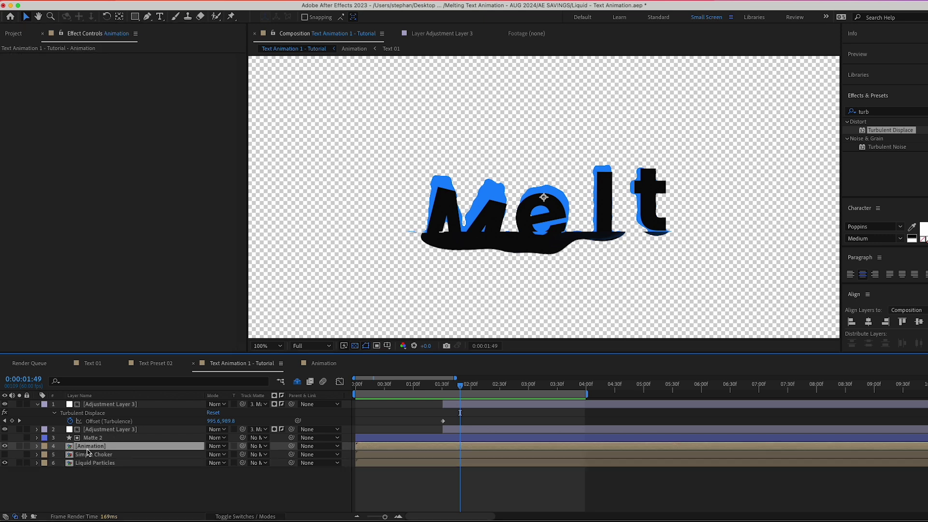
{"action": "left_click", "coordinate": [19, 446]}
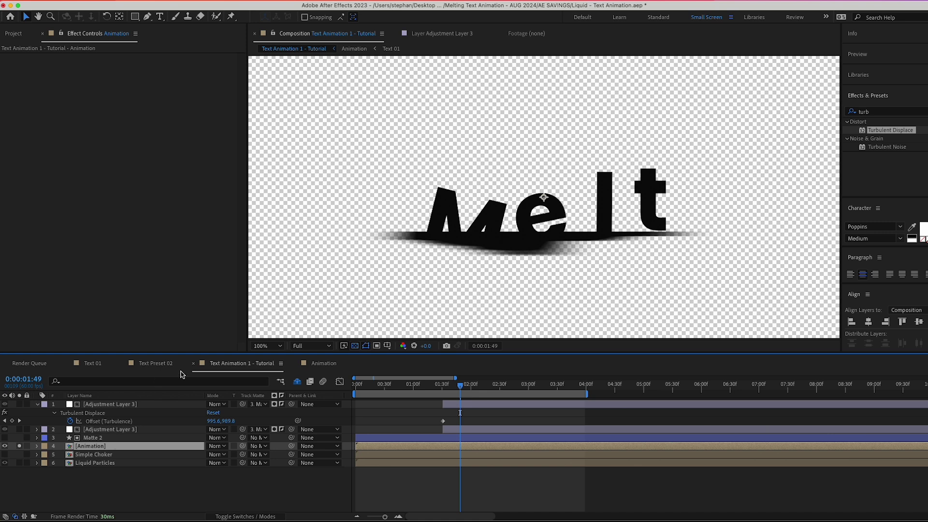
{"action": "key", "text": "super+v"}
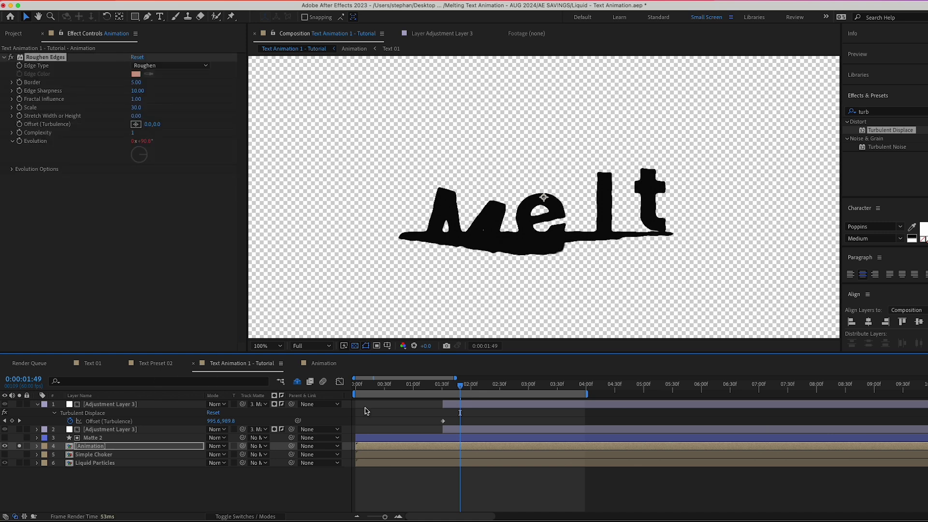
Step: At 0:00:01:30, keyframe the Animation layer's Roughen Edges with Border 0, Edge Sharpness 0 and Scale 20
{"action": "left_click_drag", "start_coordinate": [453, 392], "coordinate": [439, 391]}
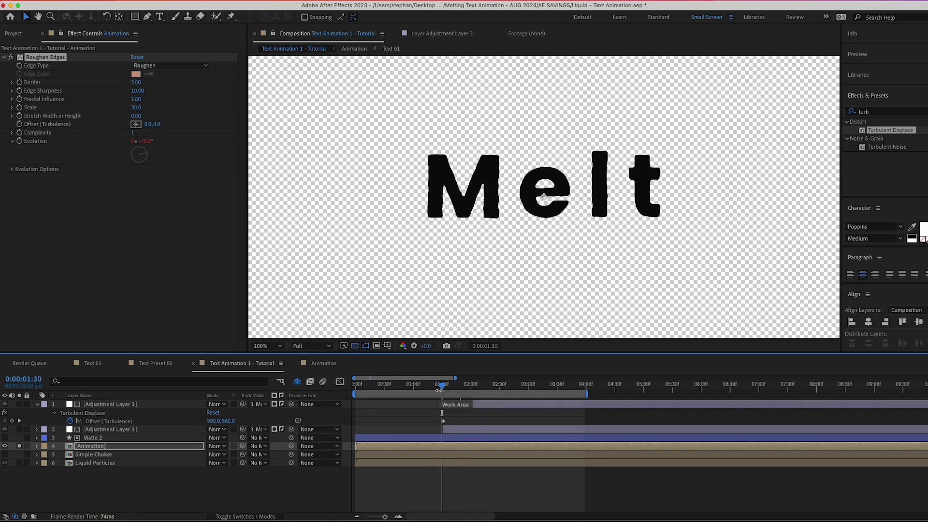
{"action": "left_click", "coordinate": [19, 83]}
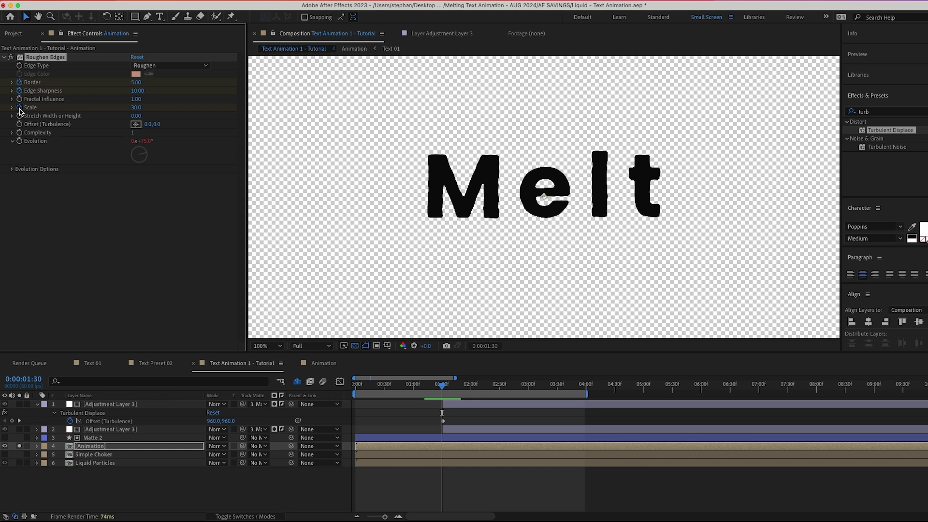
{"action": "left_click", "coordinate": [135, 107]}
{"action": "key", "text": "Return"}
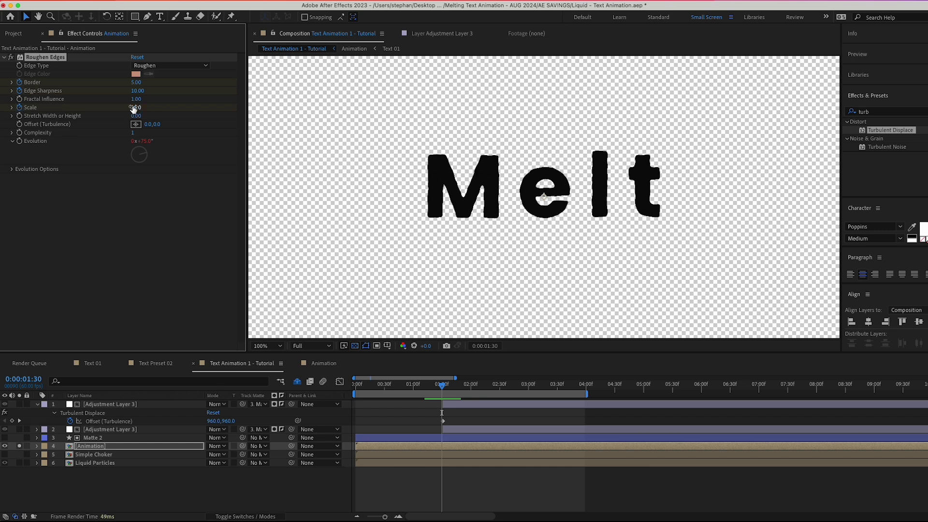
{"action": "left_click", "coordinate": [136, 90]}
{"action": "type", "text": "0"}
{"action": "key", "text": "Return"}
{"action": "left_click", "coordinate": [135, 82]}
{"action": "type", "text": "0"}
{"action": "key", "text": "Return"}
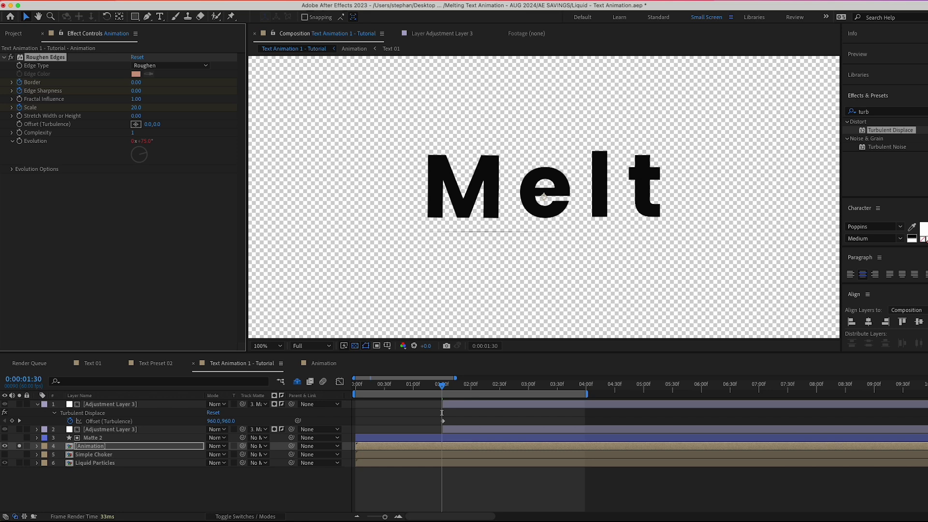
Step: At 0:00:02:14, keyframe the Animation layer's Roughen Edges to Border 15, Edge Sharpness 10 and Scale 30, and check the transition
{"action": "key", "text": "u"}
{"action": "left_click_drag", "start_coordinate": [444, 387], "coordinate": [485, 386]}
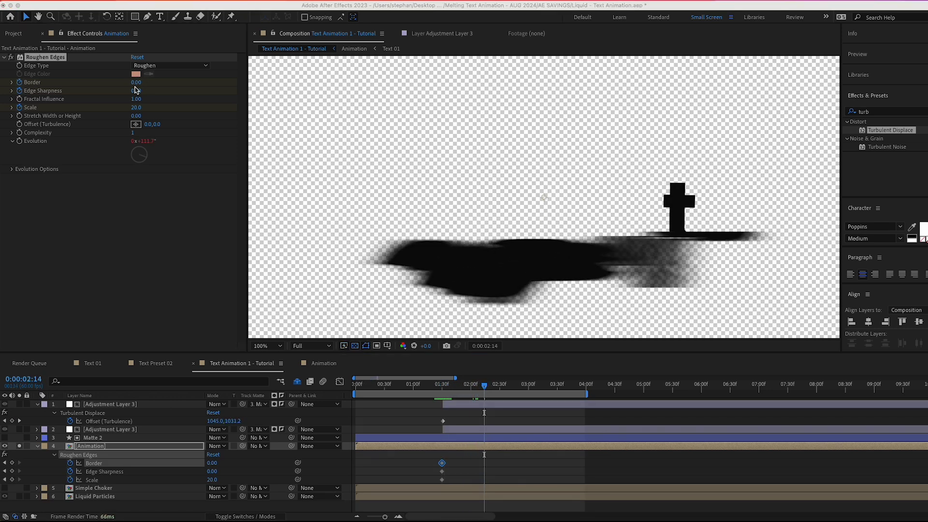
{"action": "left_click", "coordinate": [135, 83]}
{"action": "type", "text": "15"}
{"action": "key", "text": "Return"}
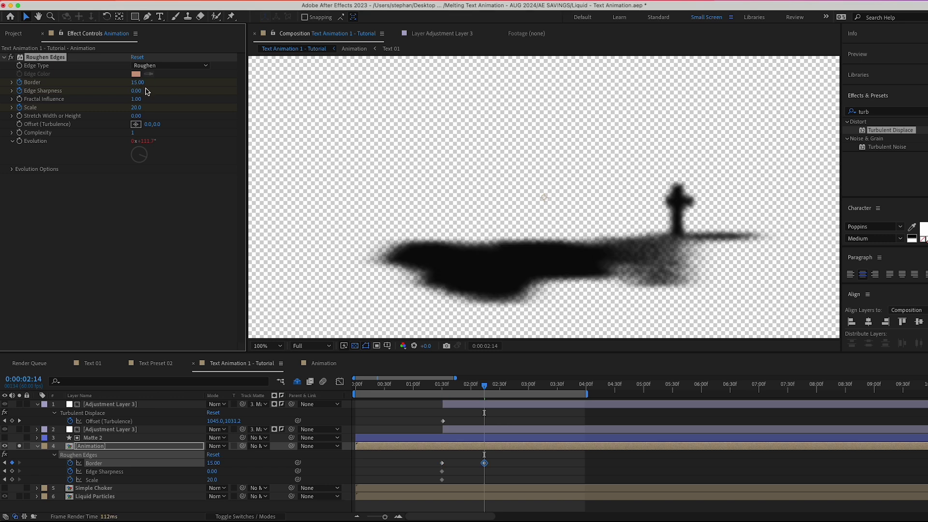
{"action": "left_click", "coordinate": [137, 91]}
{"action": "type", "text": "10"}
{"action": "key", "text": "Return"}
{"action": "left_click", "coordinate": [136, 107]}
{"action": "type", "text": "30"}
{"action": "key", "text": "Return"}
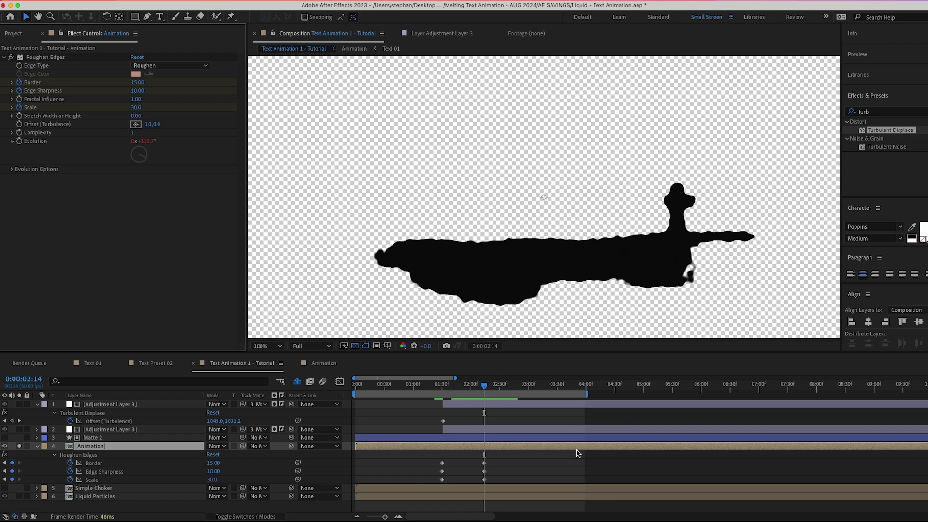
{"action": "left_click", "coordinate": [452, 389]}
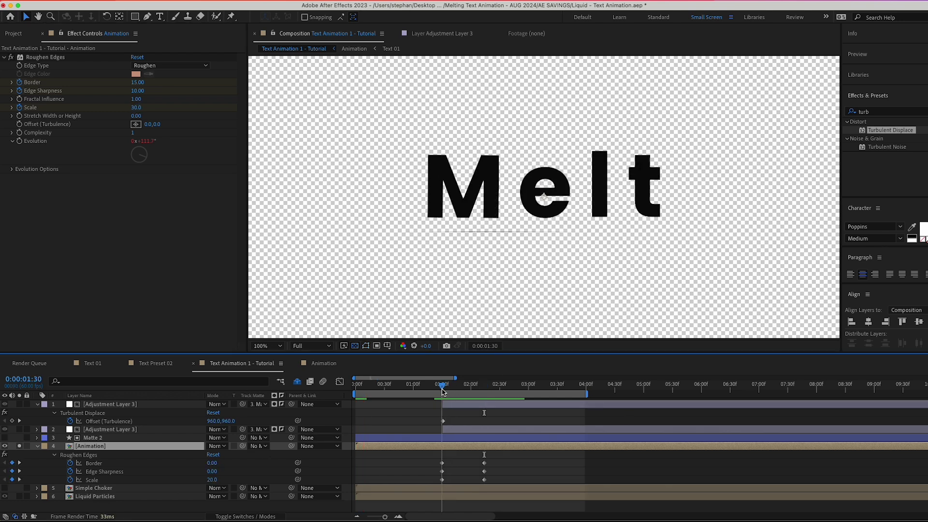
{"action": "left_click_drag", "start_coordinate": [453, 393], "coordinate": [467, 409]}
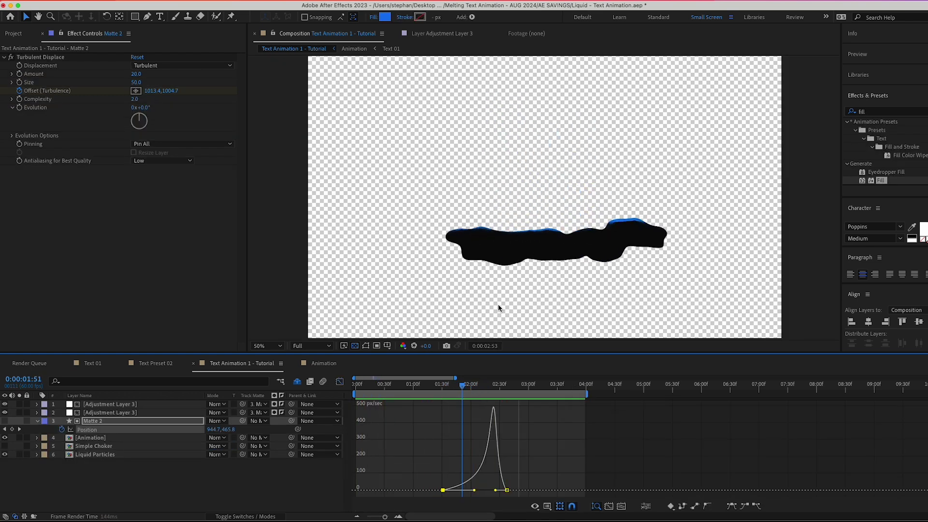
Step: Add a Fill to the upper adjustment layer, sample its colour from the blue liquid, and preview the animation
{"action": "key", "text": "space"}
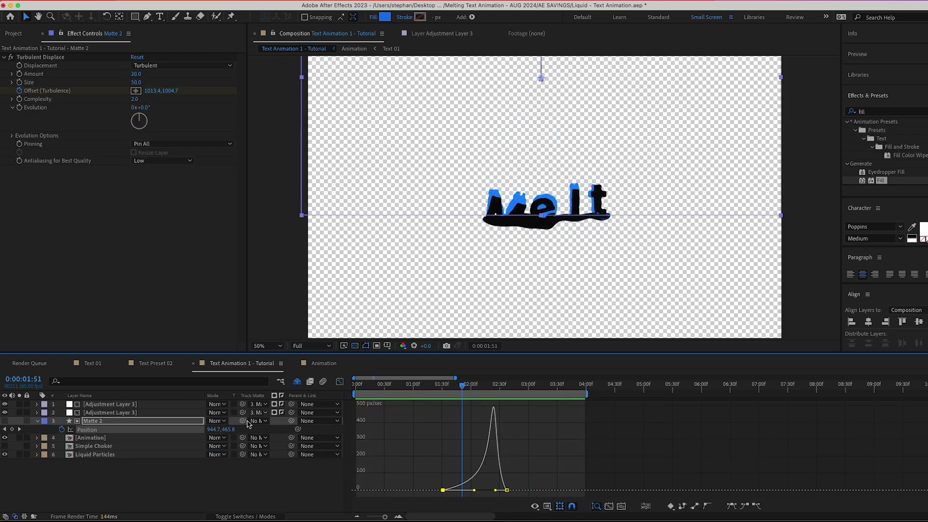
{"action": "left_click", "coordinate": [118, 406]}
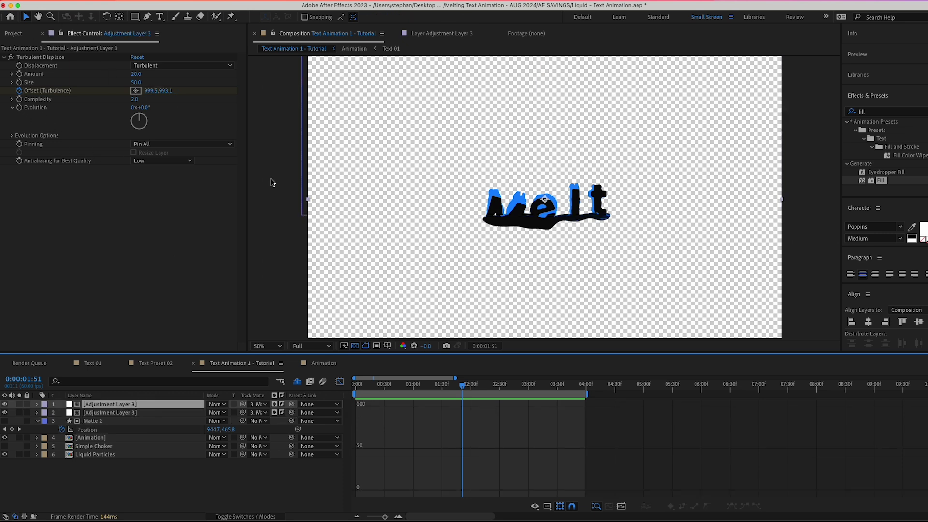
{"action": "left_click_drag", "start_coordinate": [878, 184], "coordinate": [170, 232]}
{"action": "left_click", "coordinate": [148, 194]}
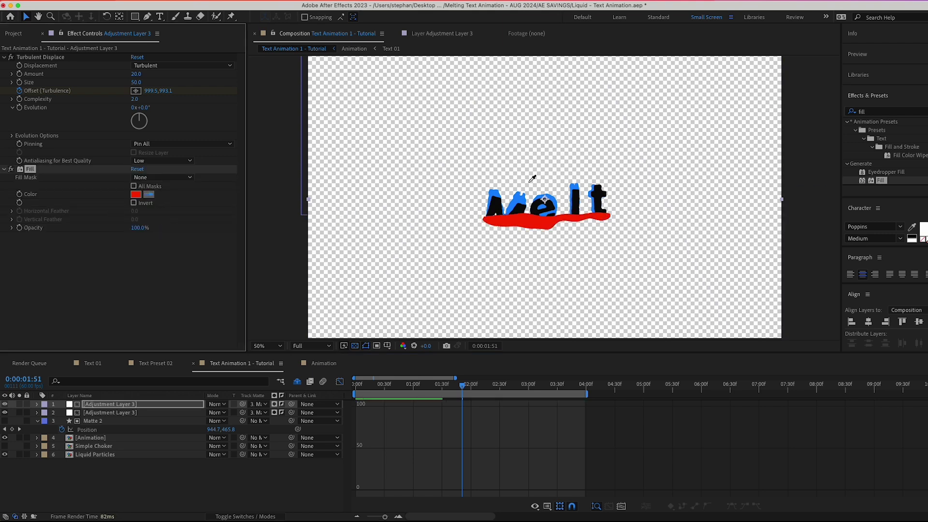
{"action": "left_click", "coordinate": [520, 199]}
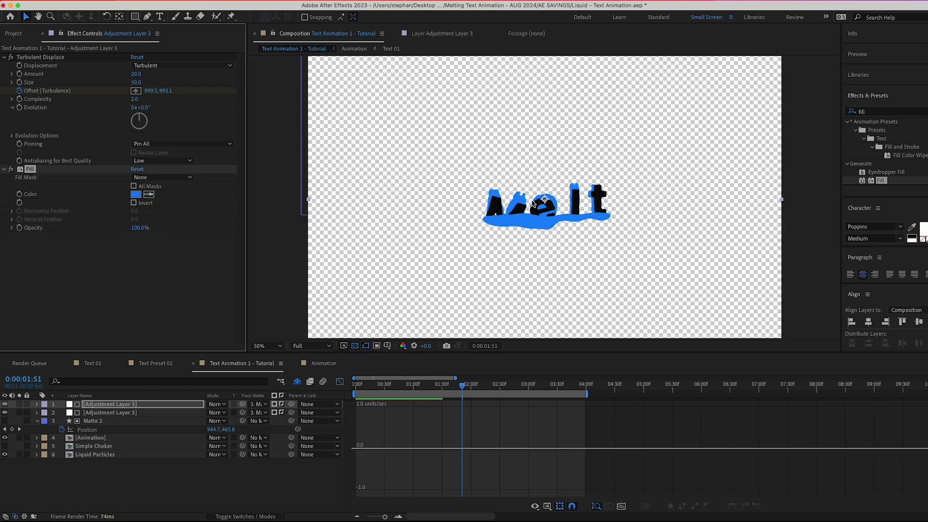
{"action": "key", "text": "space"}
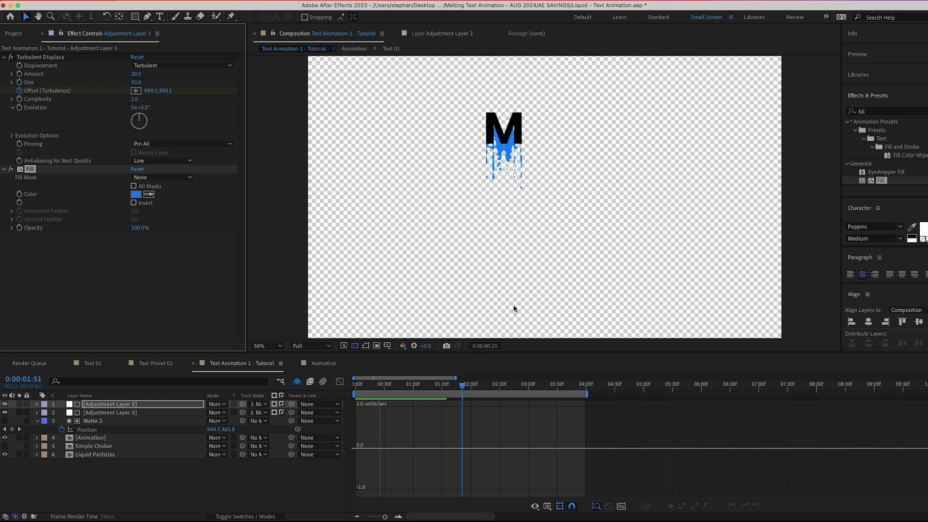